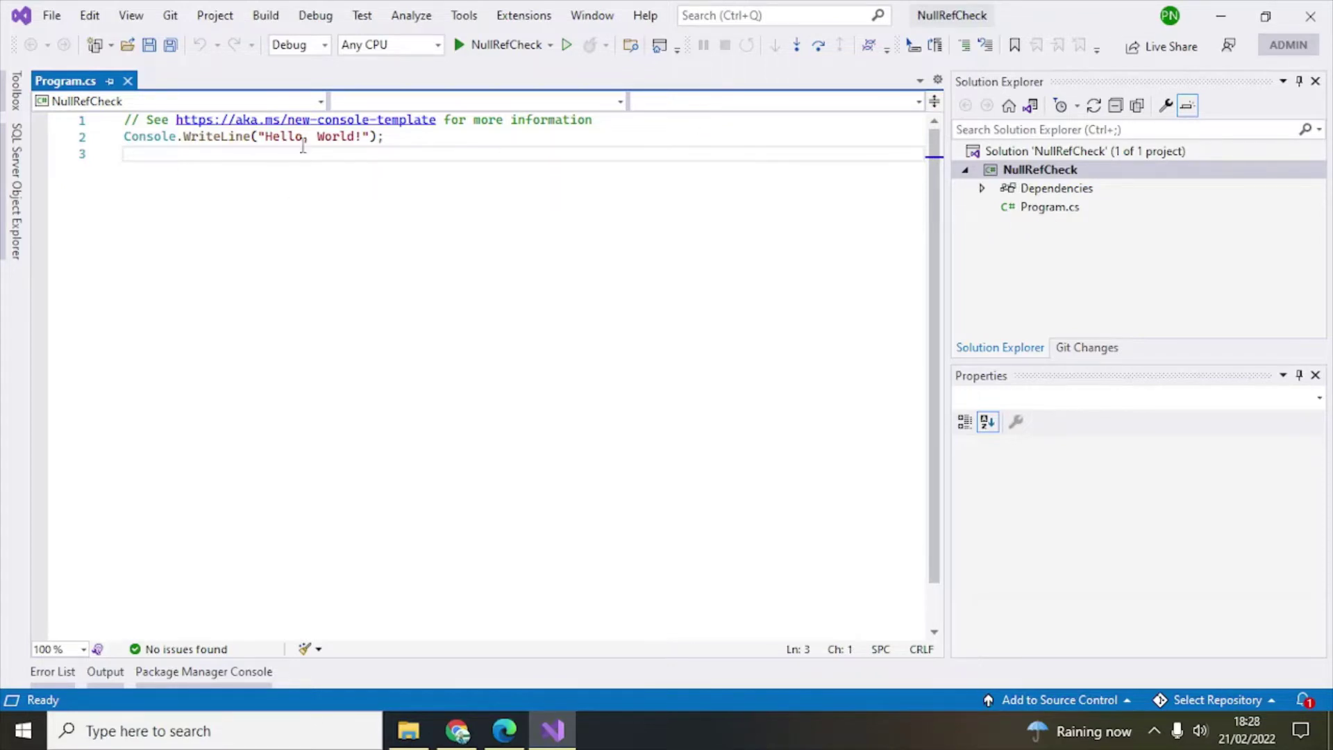
Replace all template code with `string name = null;` and start a new `void` line.
{"action": "left_click_drag", "start_coordinate": [397, 145], "coordinate": [124, 119]}
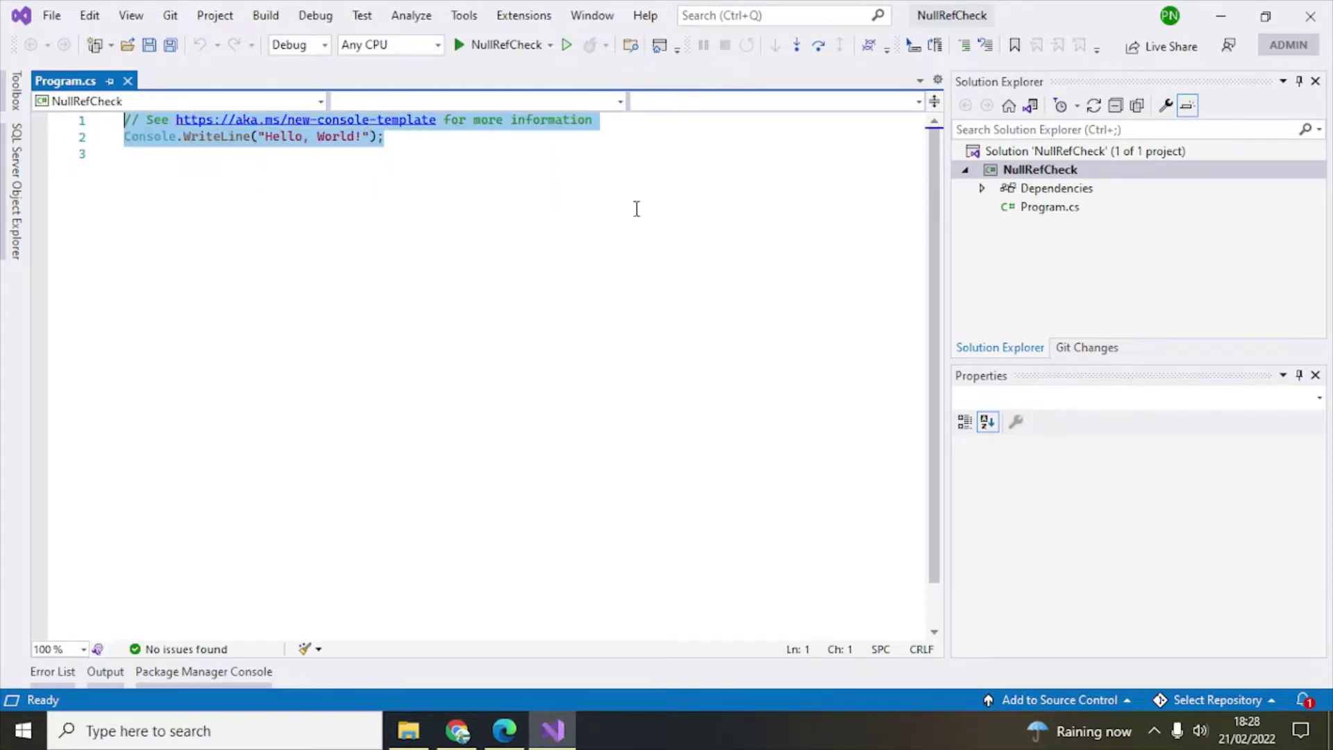
{"action": "left_click", "coordinate": [633, 208]}
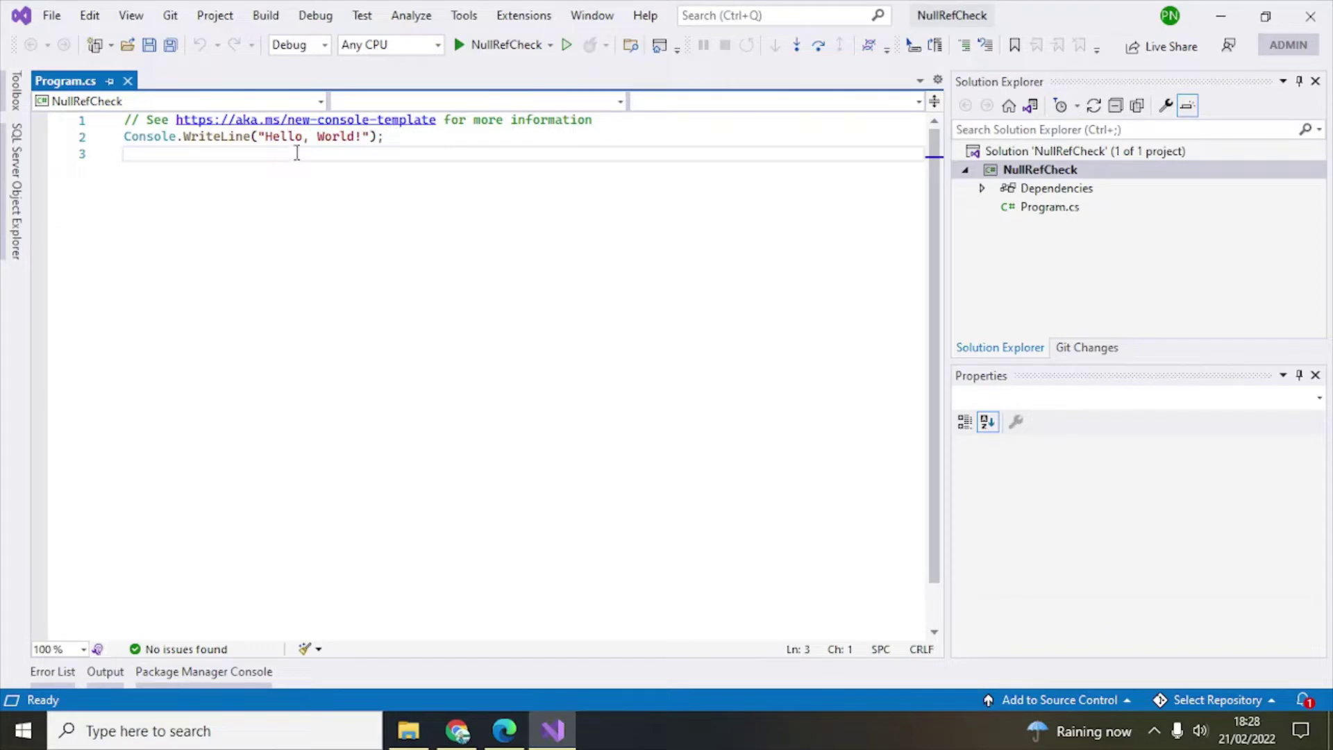
{"action": "key", "text": "ctrl+a"}
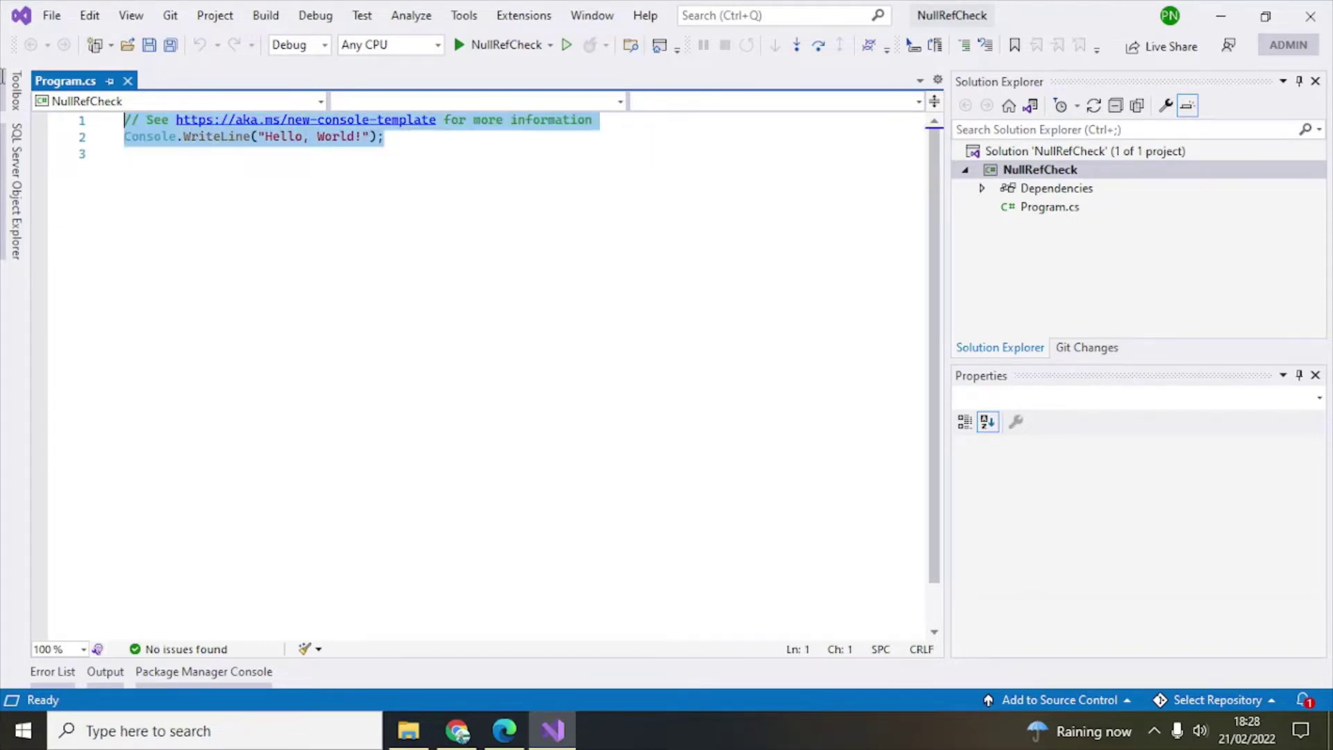
{"action": "key", "text": "Delete"}
{"action": "key", "text": "Return"}
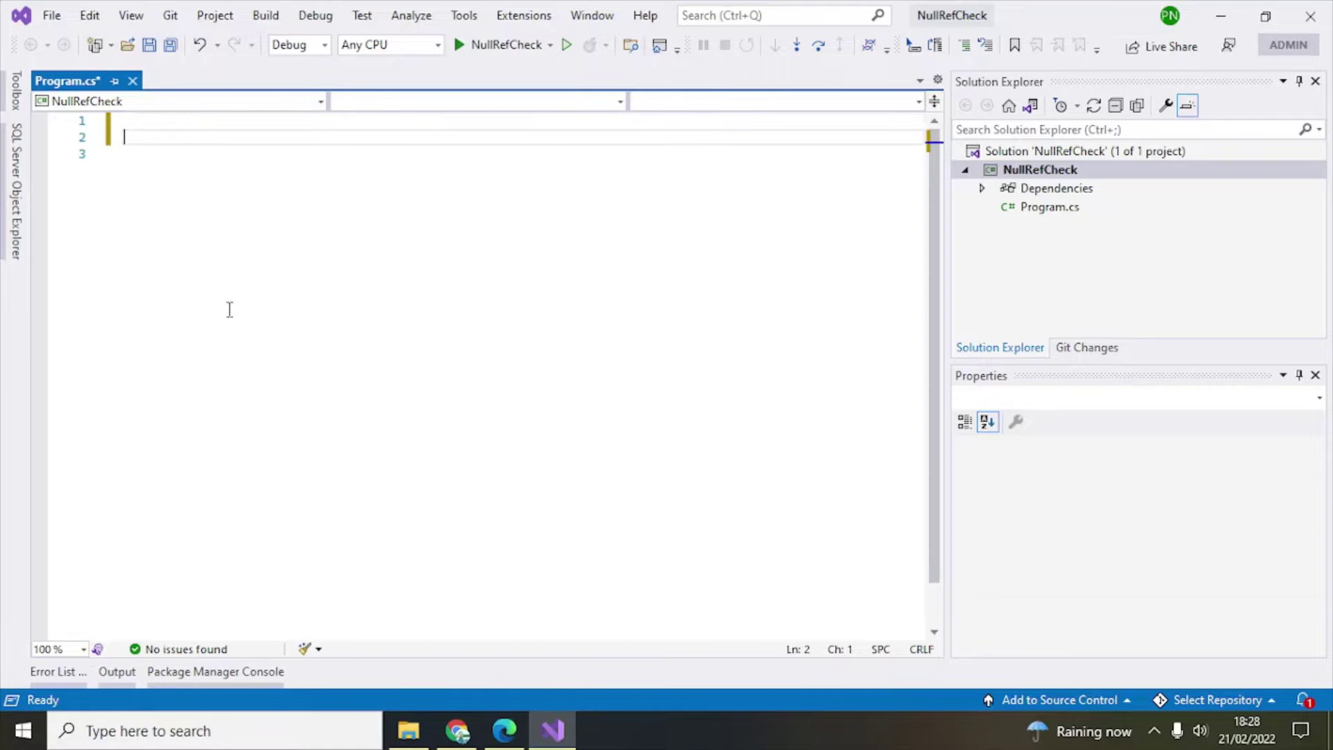
{"action": "type", "text": "string "}
{"action": "type", "text": "name = "}
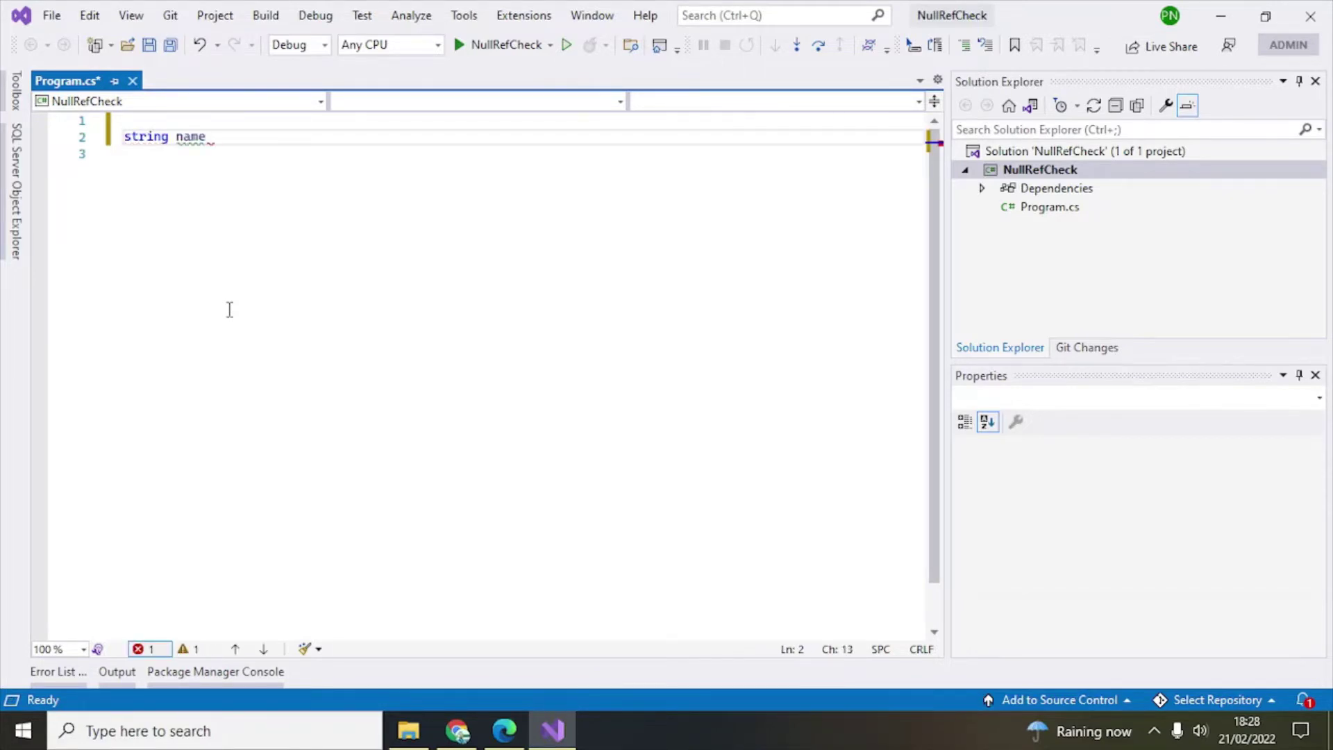
{"action": "type", "text": "null;"}
{"action": "key", "text": "Return"}
{"action": "key", "text": "Return"}
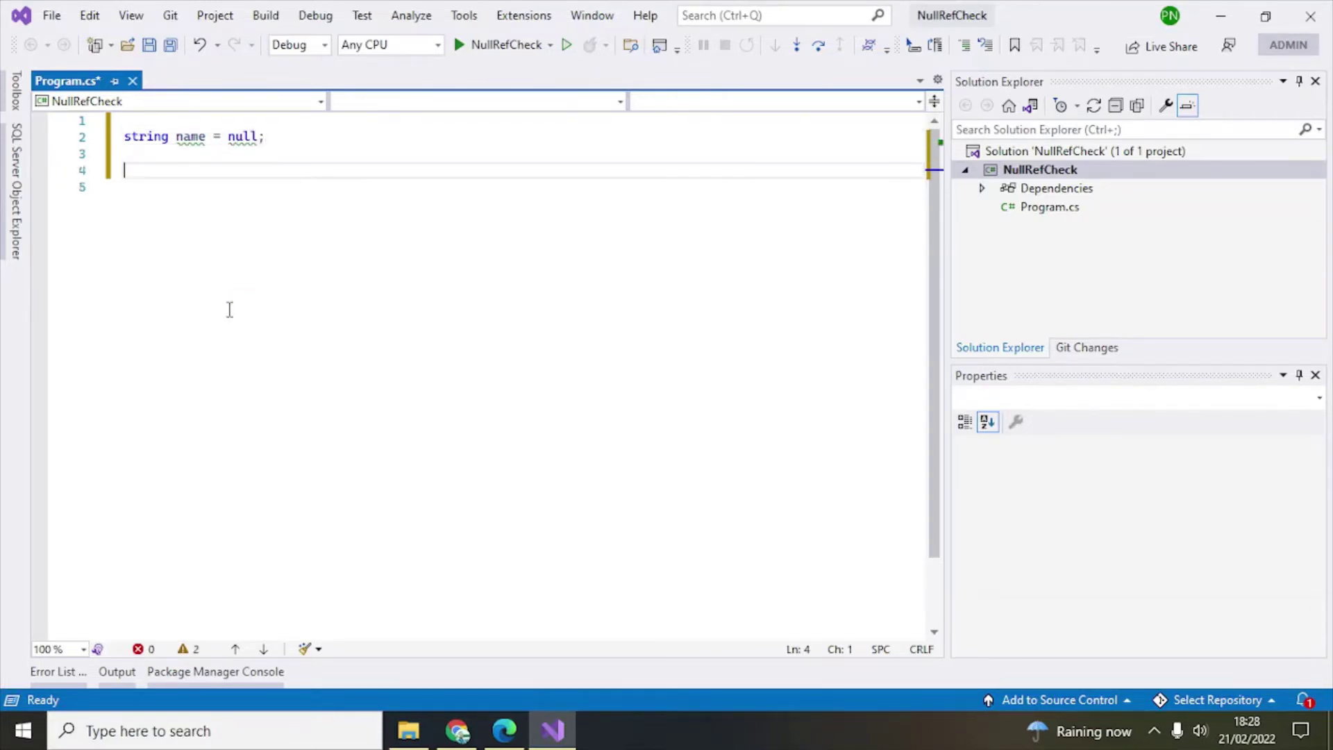
{"action": "type", "text": "void "}
{"action": "type", "text": "Showte"}
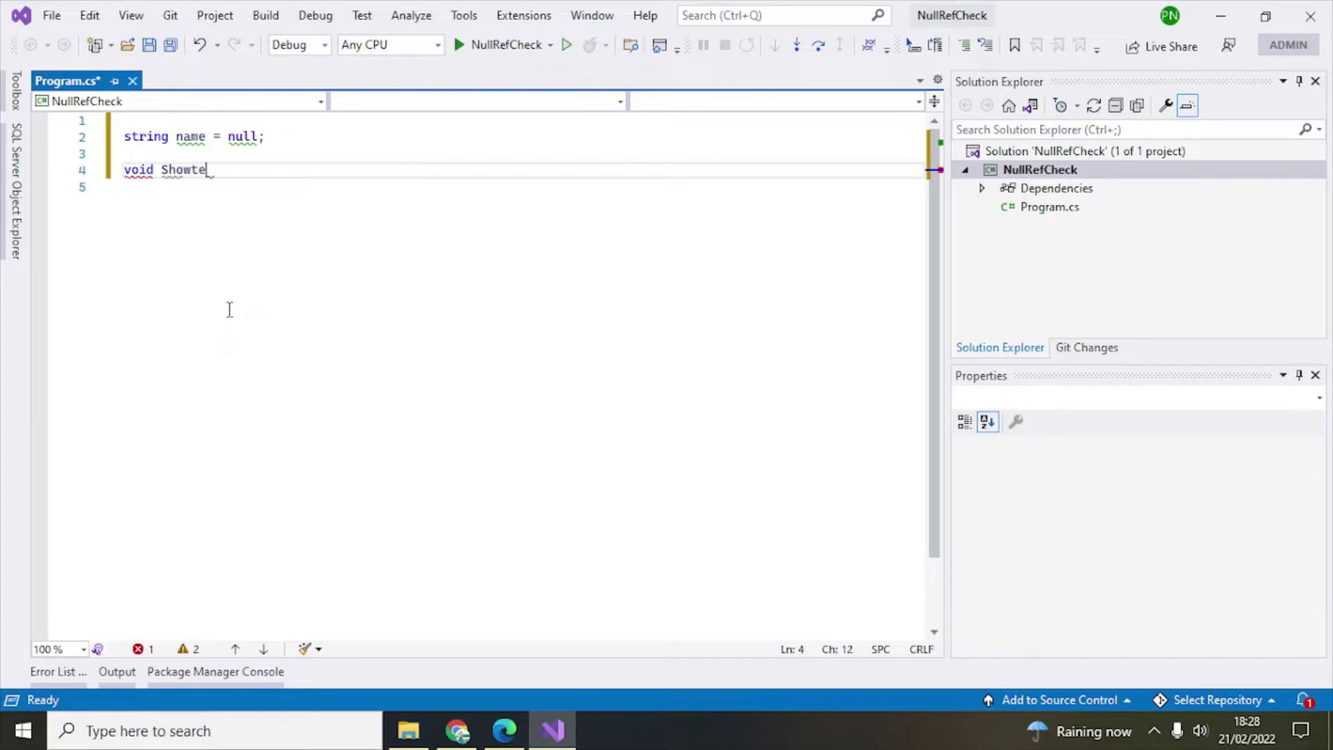
{"action": "type", "text": "xt("}
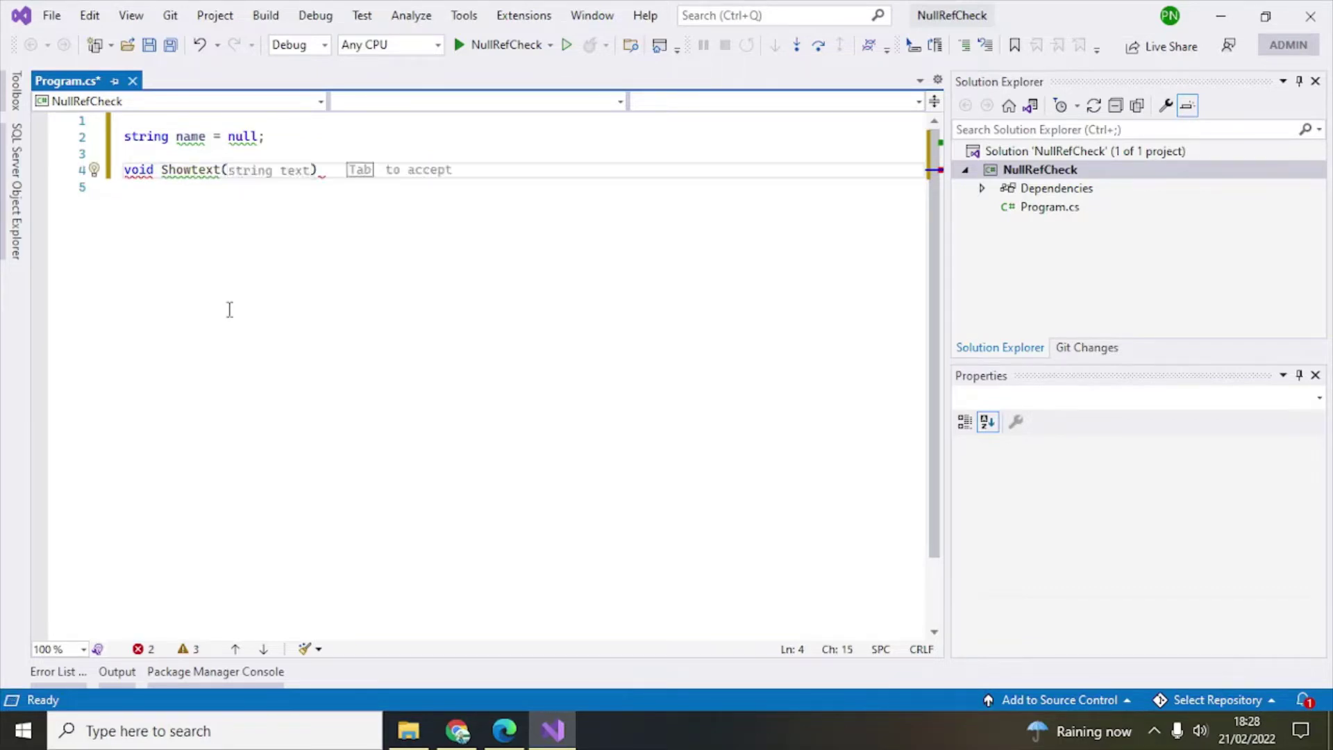
{"action": "type", "text": "string"}
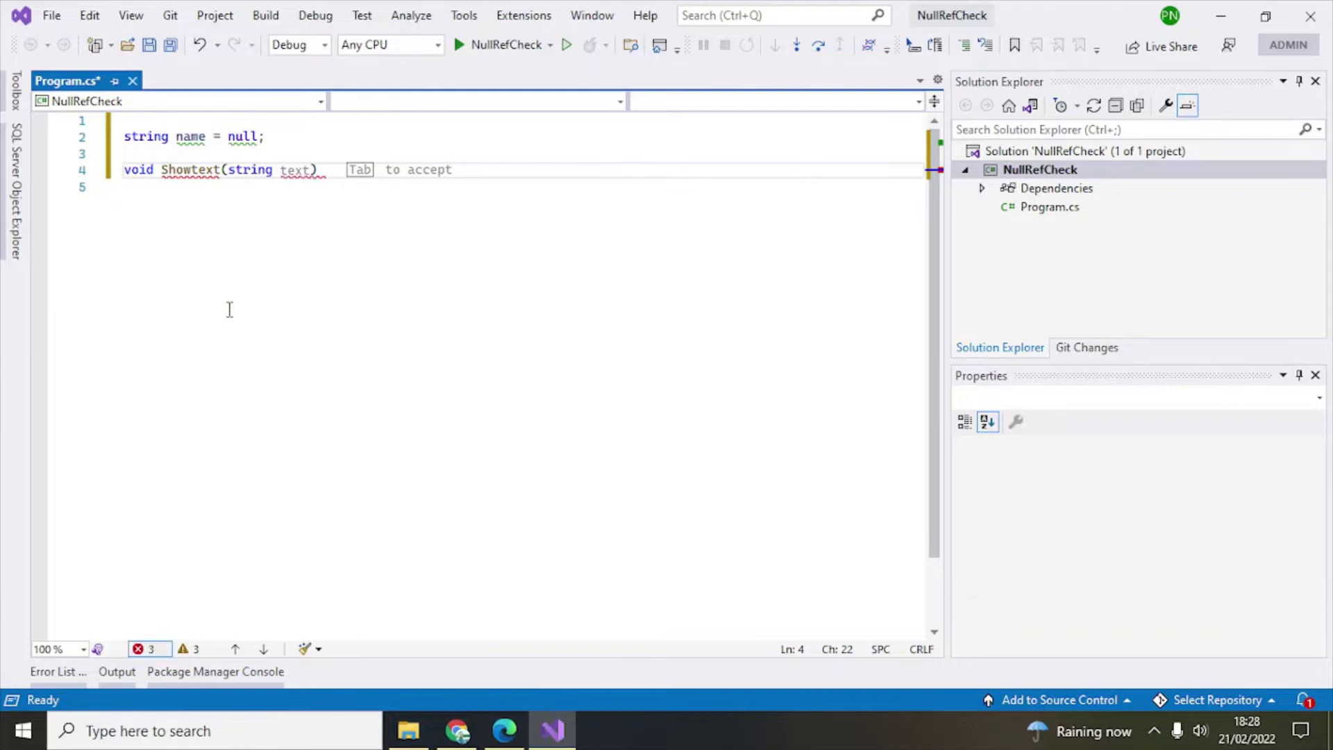
Finish Showtext's text parameter and give it a `Console.WriteLine(text.Length);` body.
{"action": "key", "text": "Tab"}
{"action": "key", "text": "Return"}
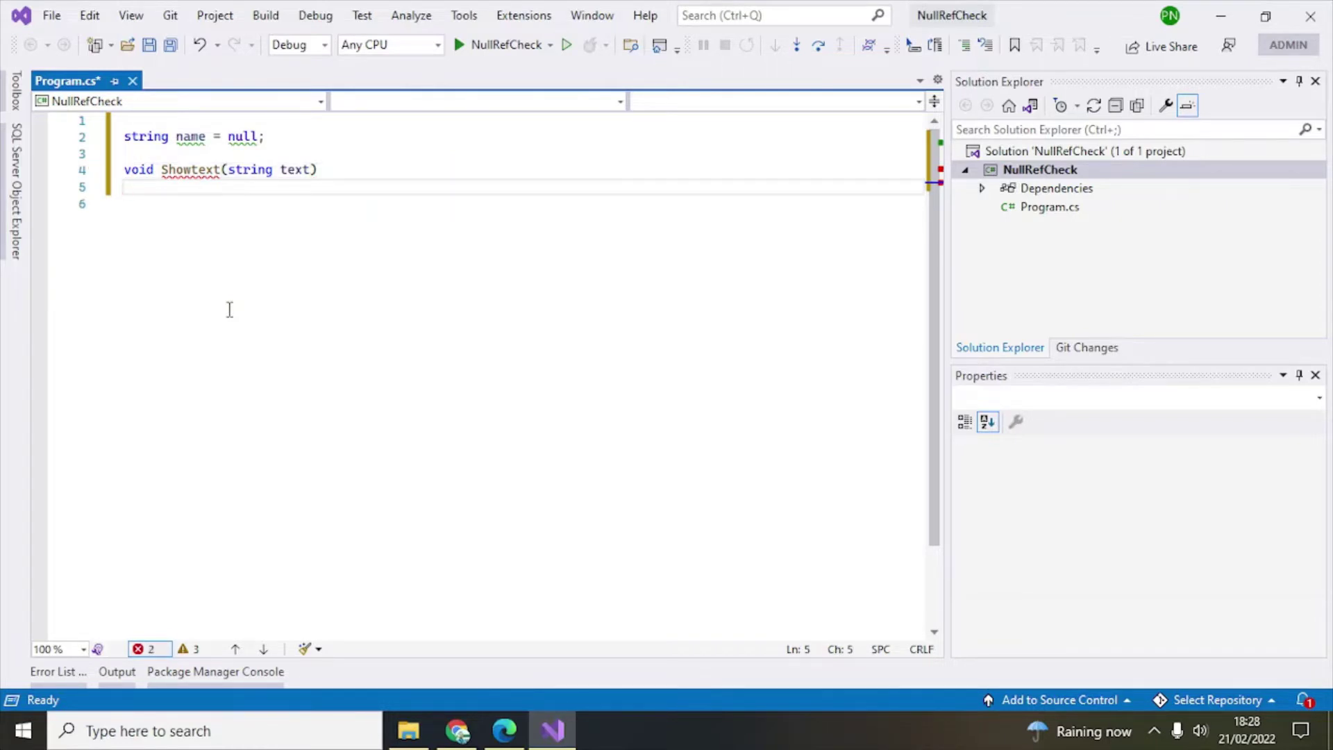
{"action": "type", "text": "{"}
{"action": "key", "text": "Return"}
{"action": "type", "text": "consol"}
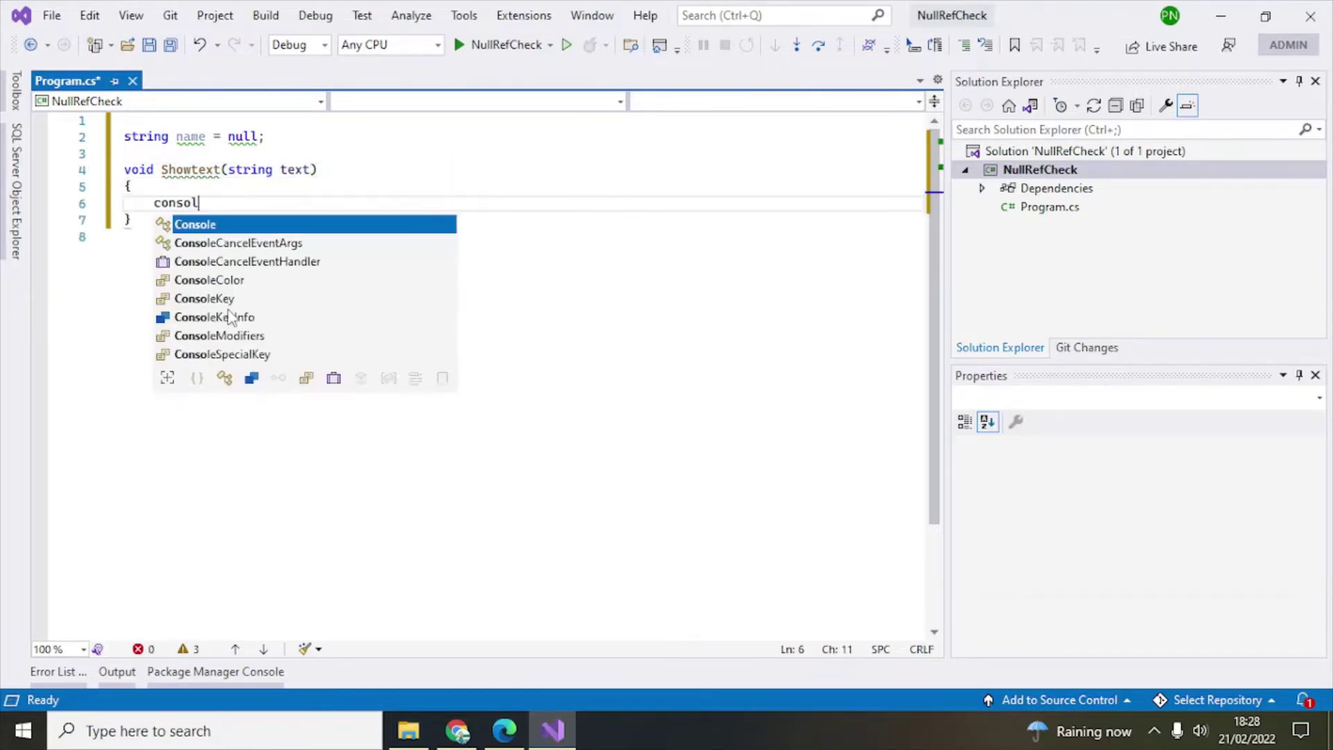
{"action": "key", "text": "Tab"}
{"action": "key", "text": "Tab"}
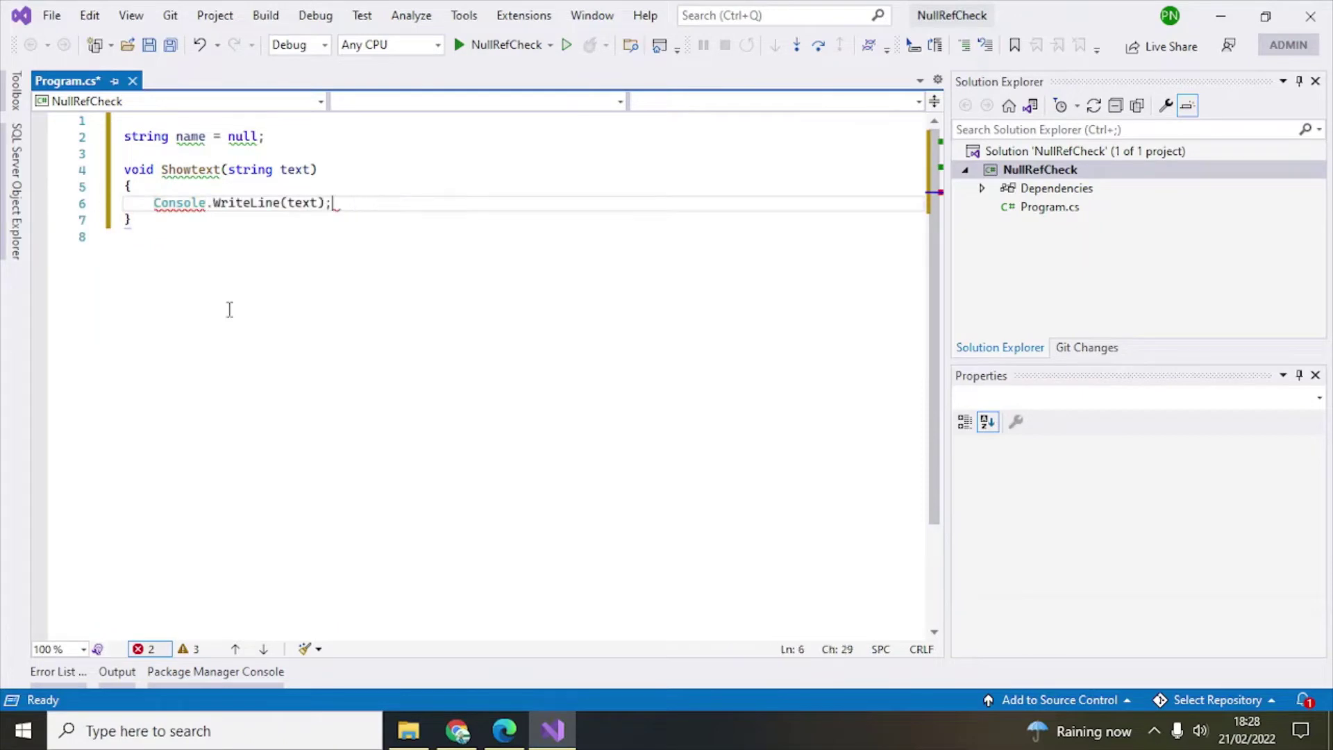
{"action": "key", "text": "Left"}
{"action": "key", "text": "Left"}
{"action": "type", "text": ".l"}
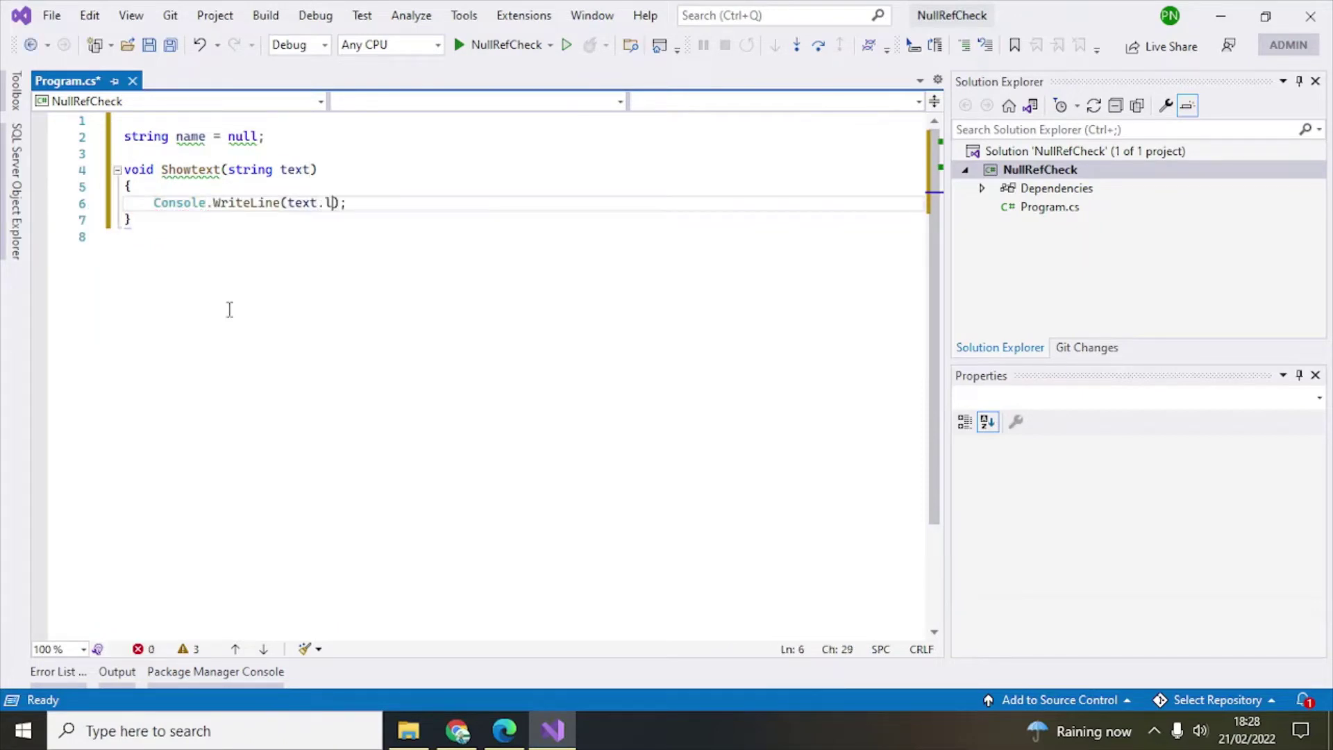
{"action": "type", "text": "en"}
{"action": "key", "text": "Tab"}
Add an `if (text == null)` guard above the print line that throws new ArgumentNullException.
{"action": "key", "text": "Home"}
{"action": "key", "text": "Return"}
{"action": "key", "text": "Up"}
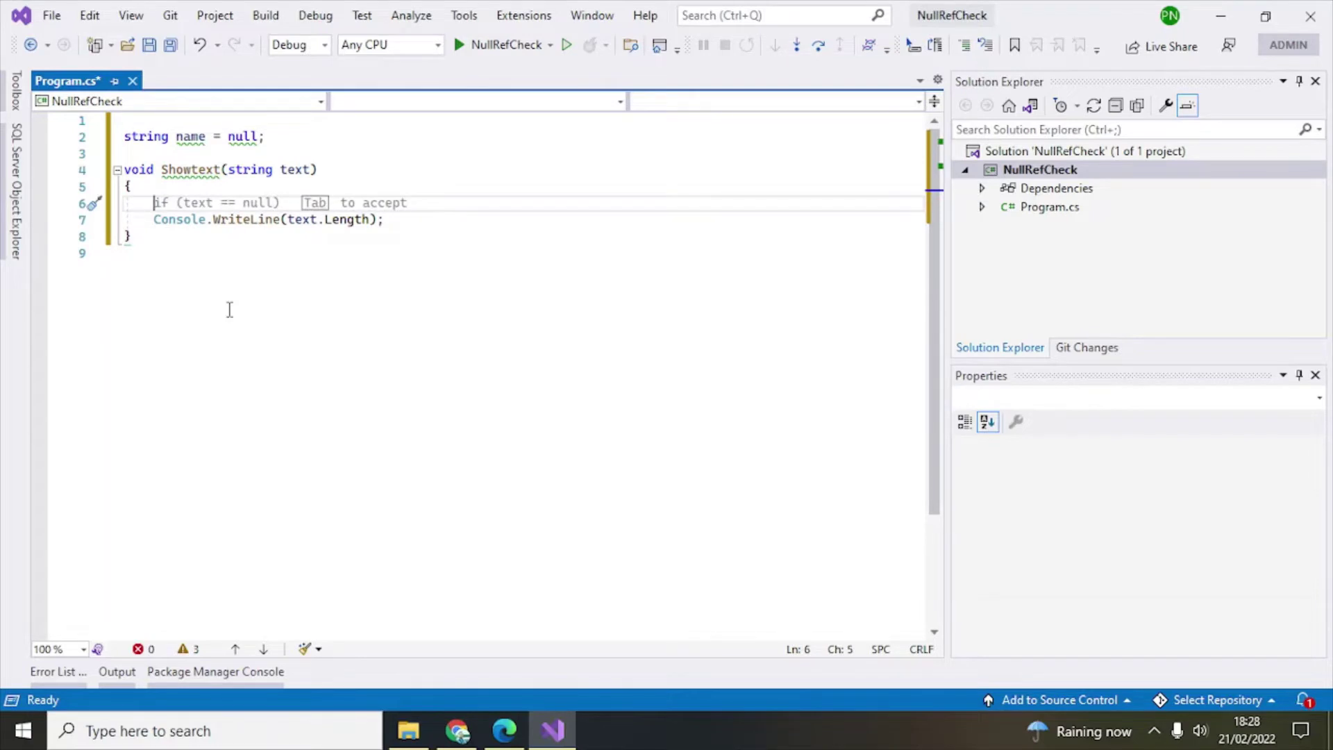
{"action": "key", "text": "Tab"}
{"action": "key", "text": "Tab"}
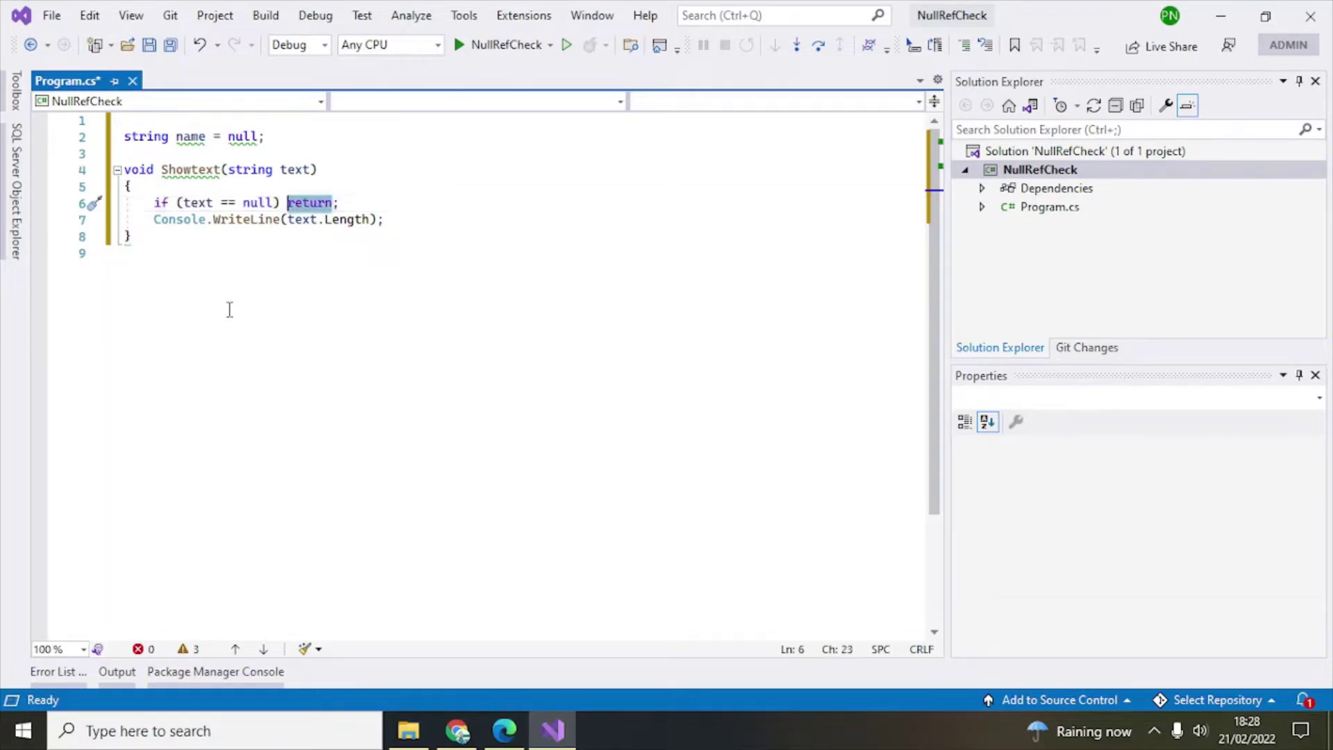
{"action": "key", "text": "ctrl+shift+Right"}
{"action": "key", "text": "Delete"}
{"action": "key", "text": "Return"}
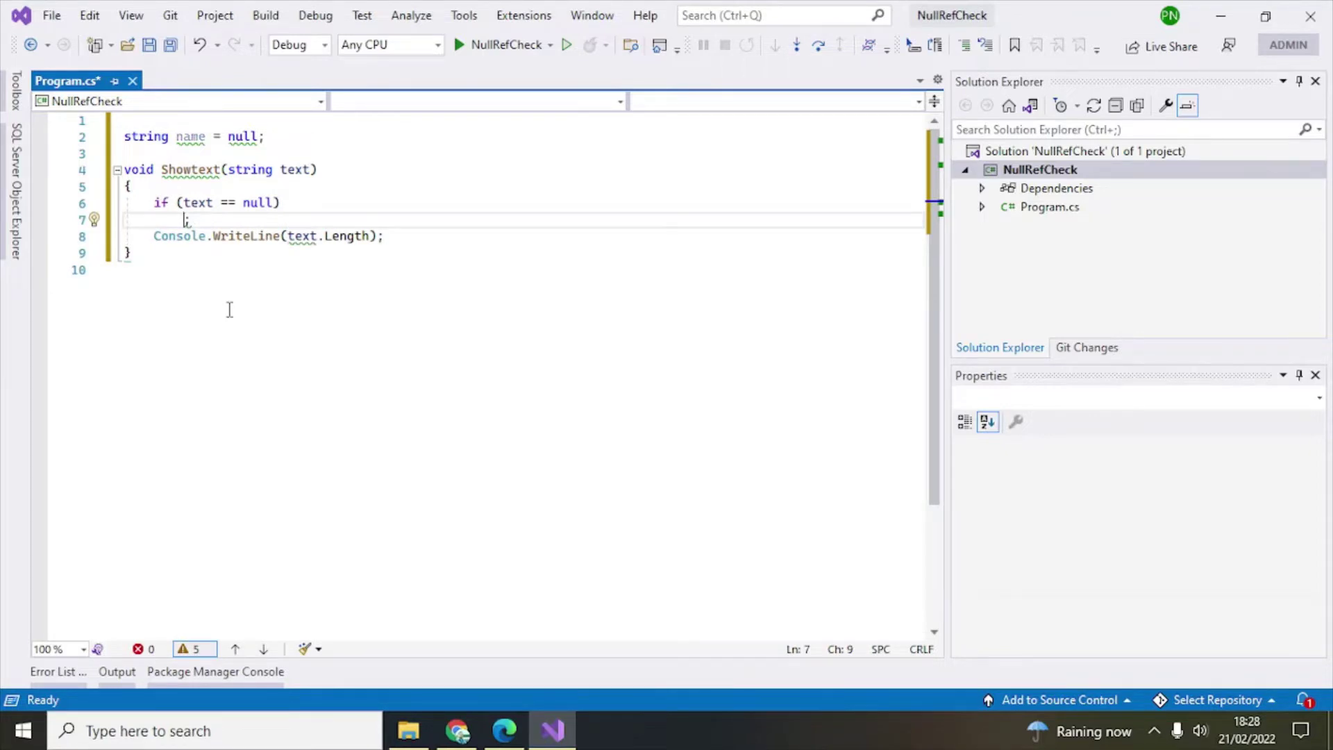
{"action": "type", "text": "thrown"}
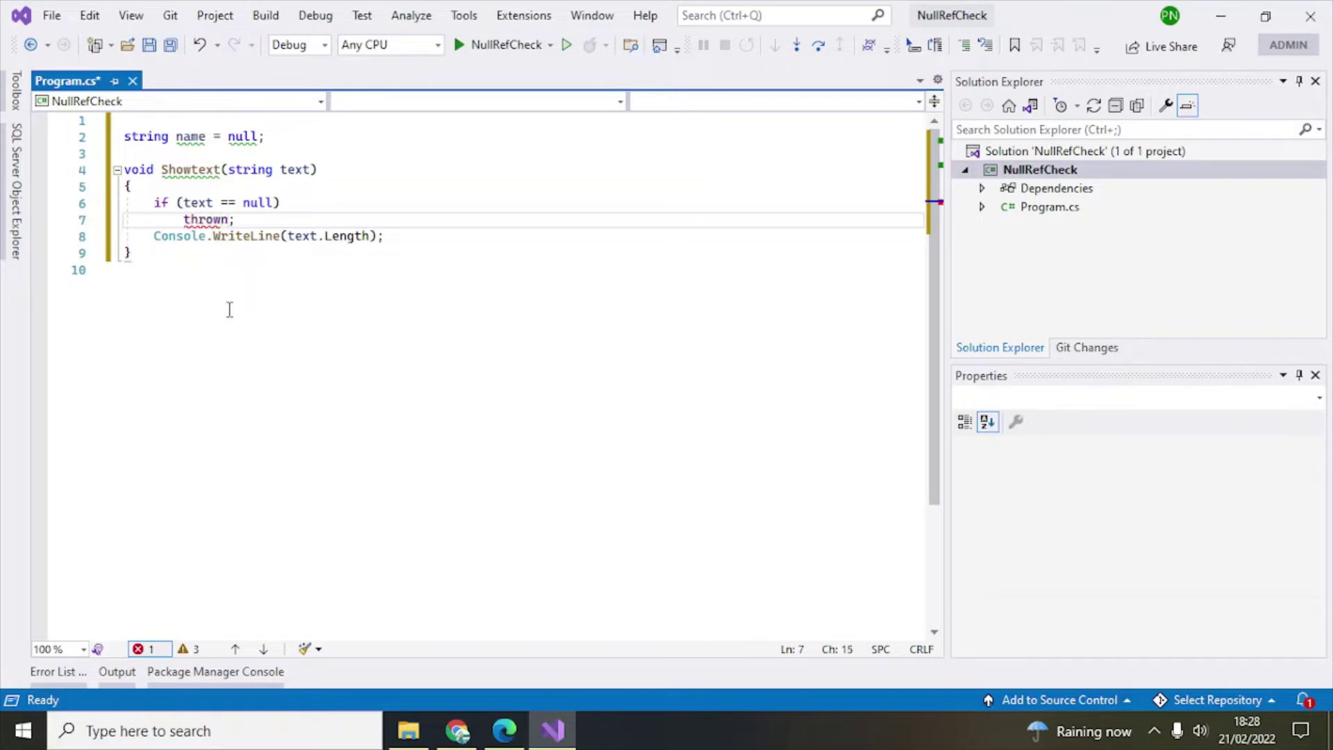
{"action": "key", "text": "BackSpace"}
{"action": "type", "text": "new "}
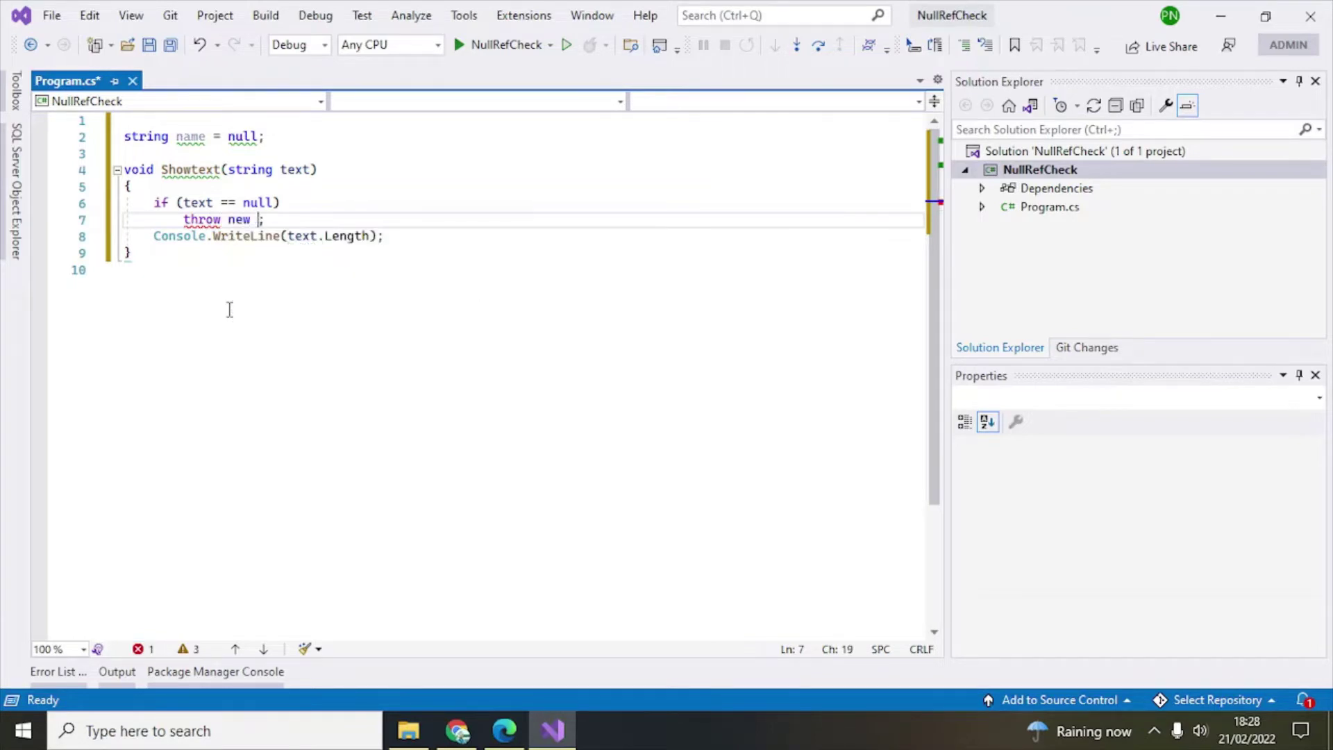
{"action": "type", "text": "Ar"}
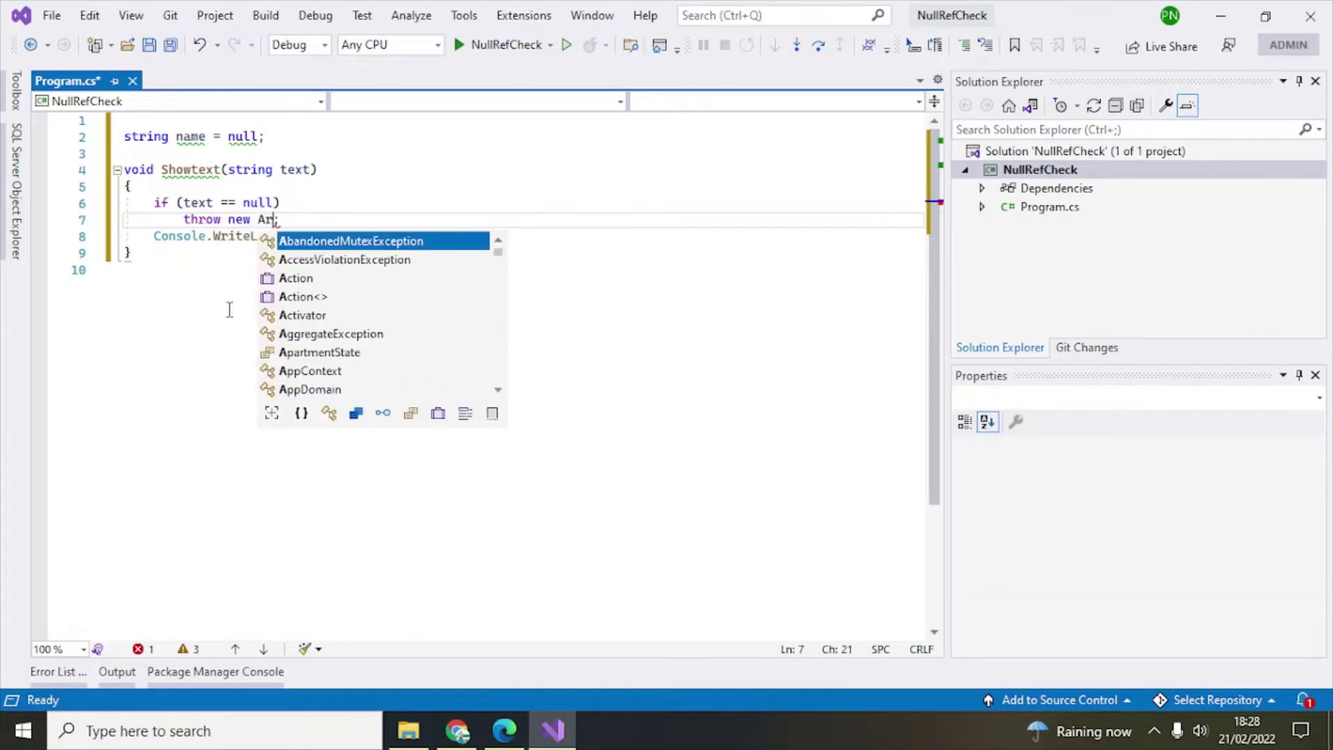
{"action": "type", "text": "g"}
{"action": "type", "text": "u"}
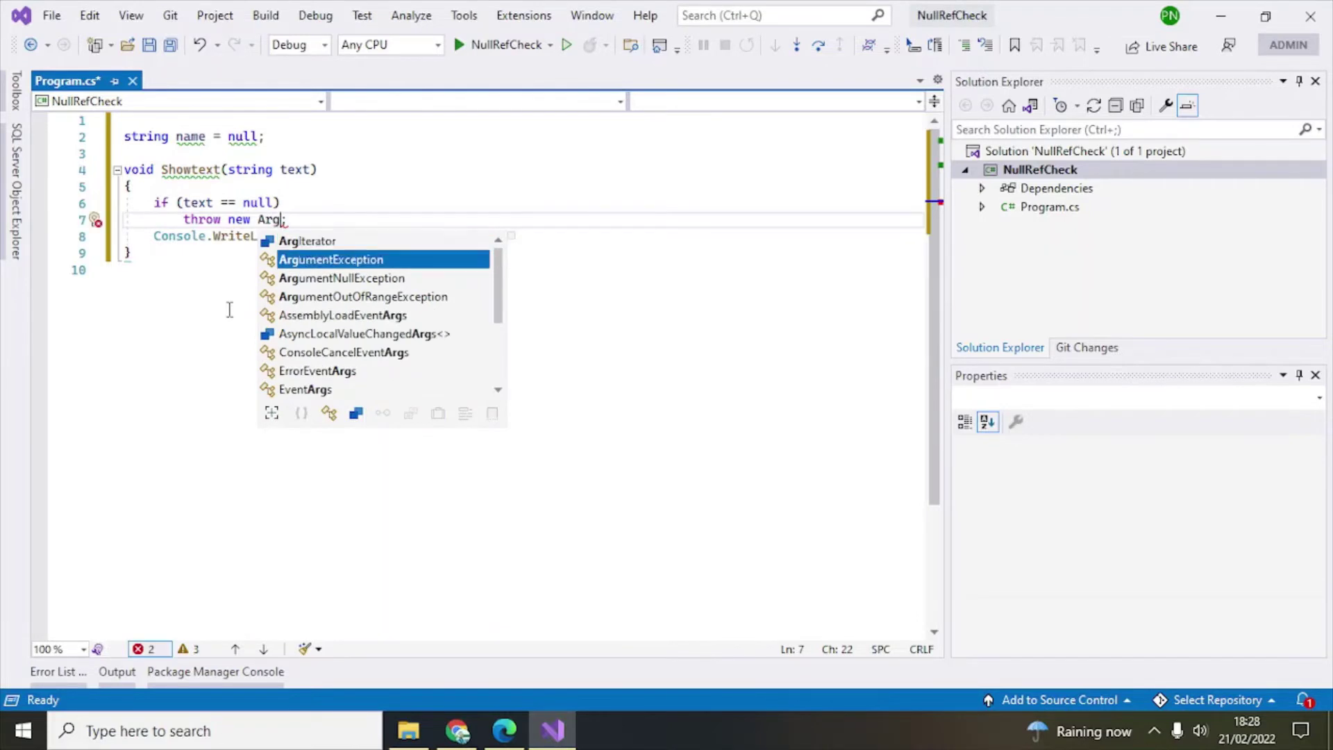
{"action": "key", "text": "Down"}
{"action": "type", "text": "("}
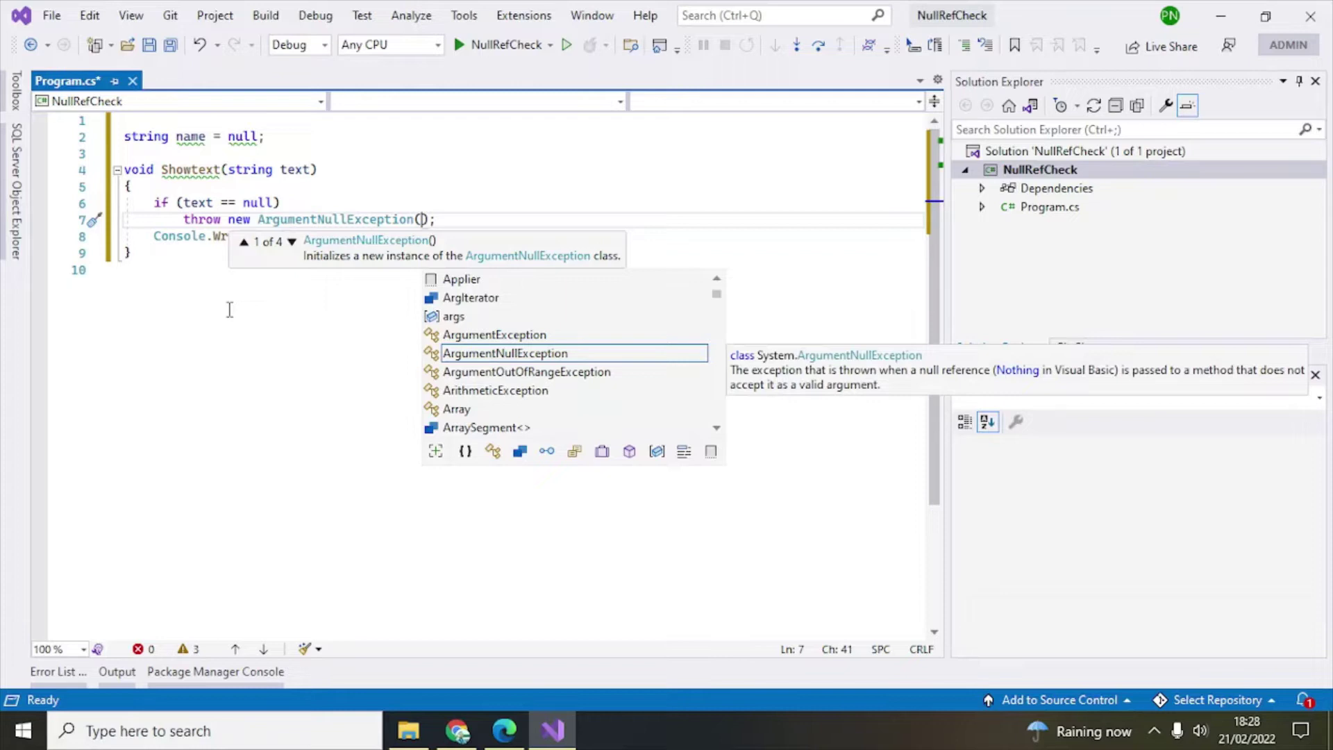
{"action": "type", "text": "name"}
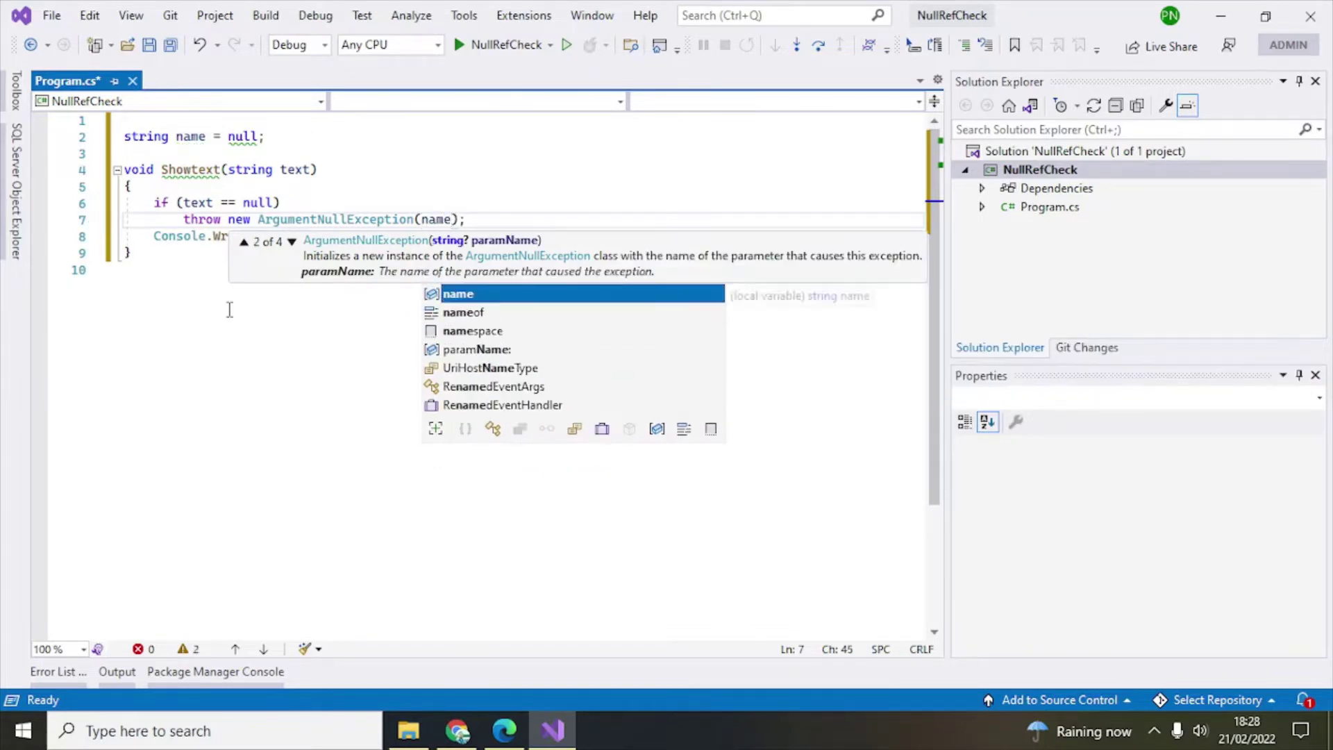
{"action": "type", "text": "of"}
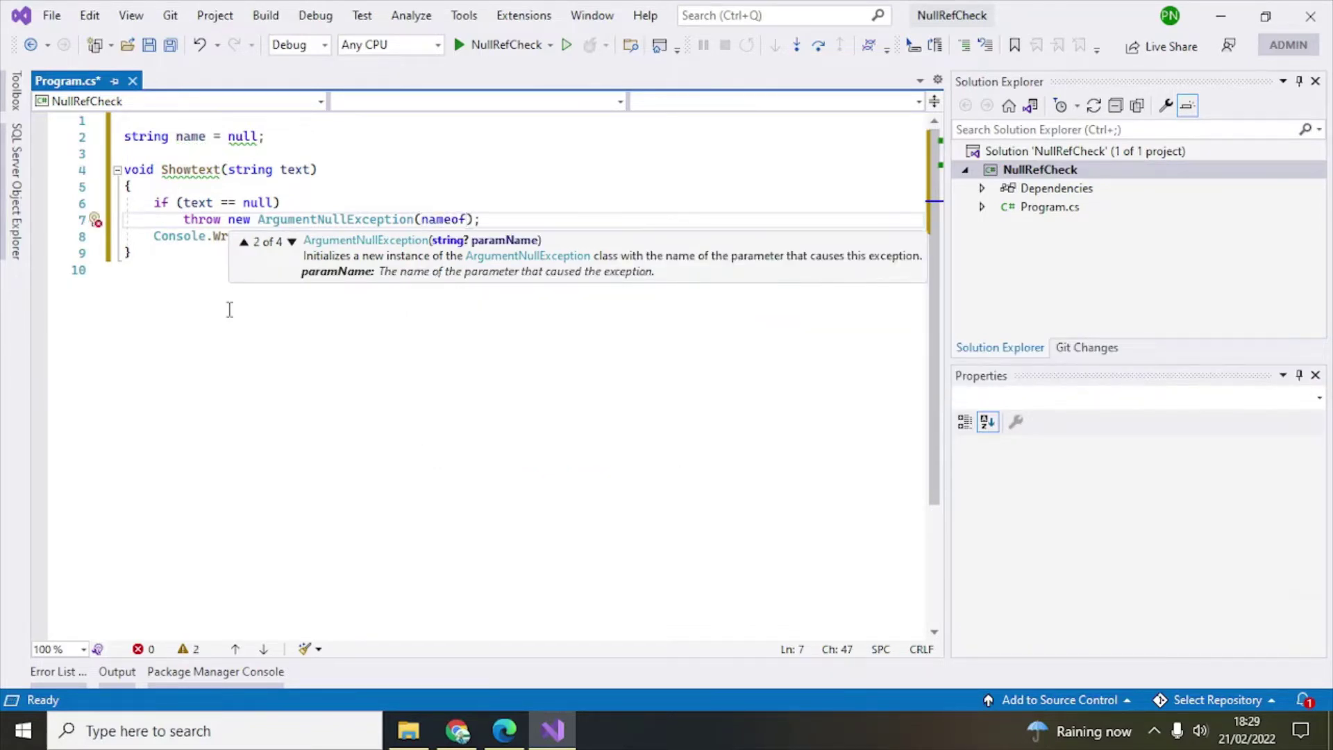
{"action": "type", "text": "(text"}
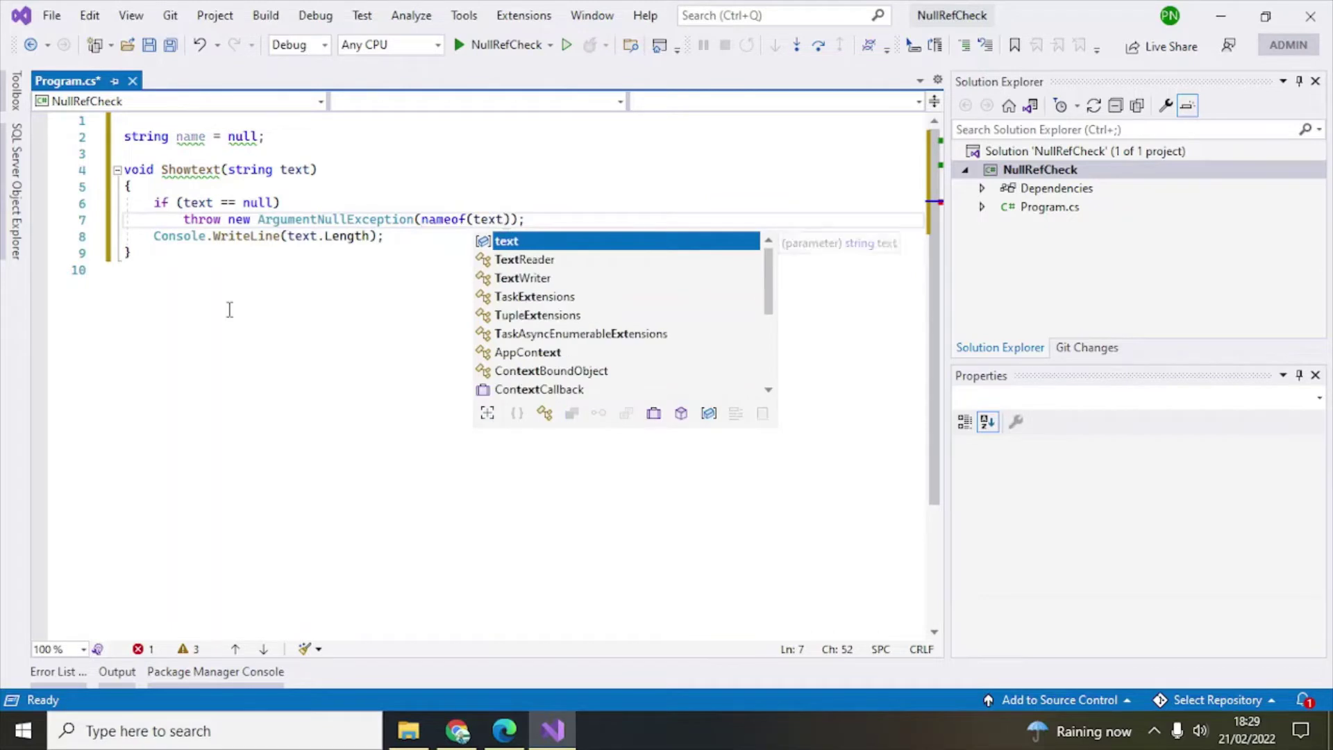
{"action": "type", "text": ")"}
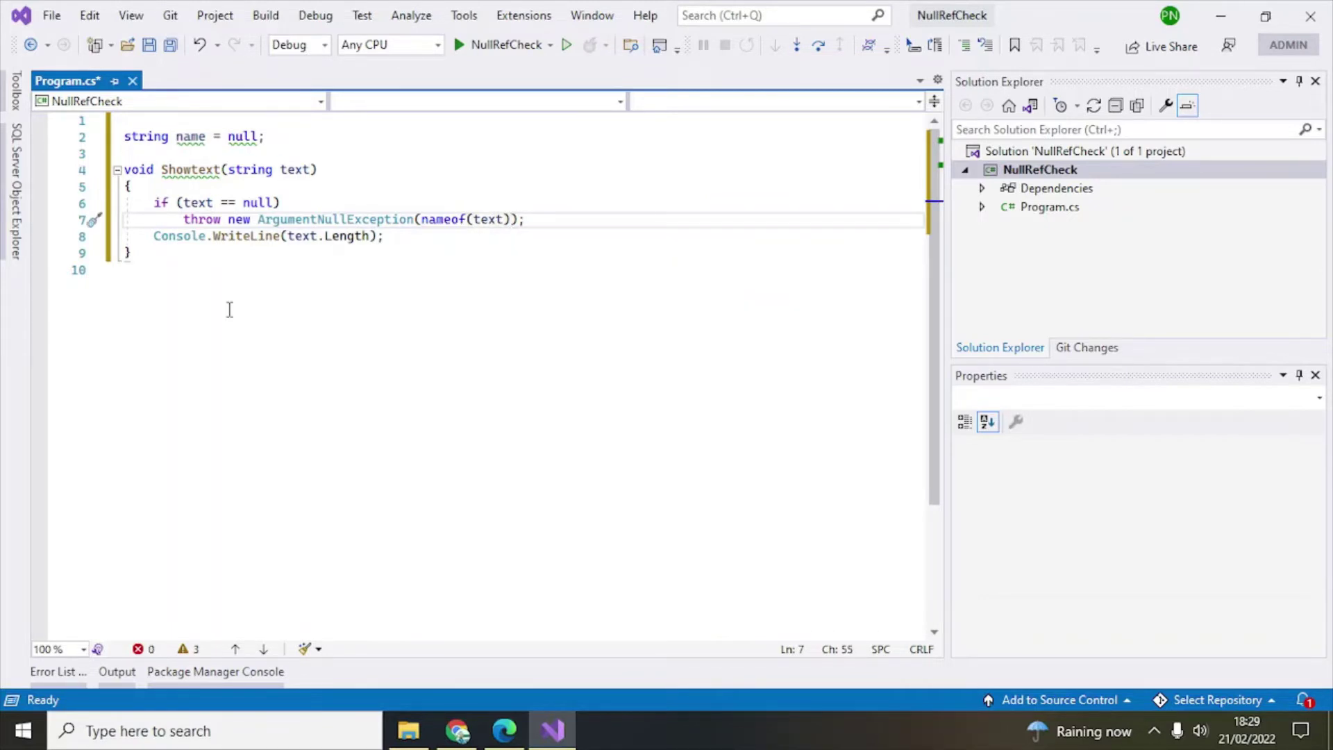
Insert a blank line after the null guard and move back to the top of the file.
{"action": "key", "text": "Return"}
{"action": "key", "text": "Up"}
{"action": "key", "text": "Up"}
{"action": "key", "text": "Up"}
{"action": "key", "text": "Up"}
{"action": "key", "text": "Up"}
{"action": "key", "text": "Up"}
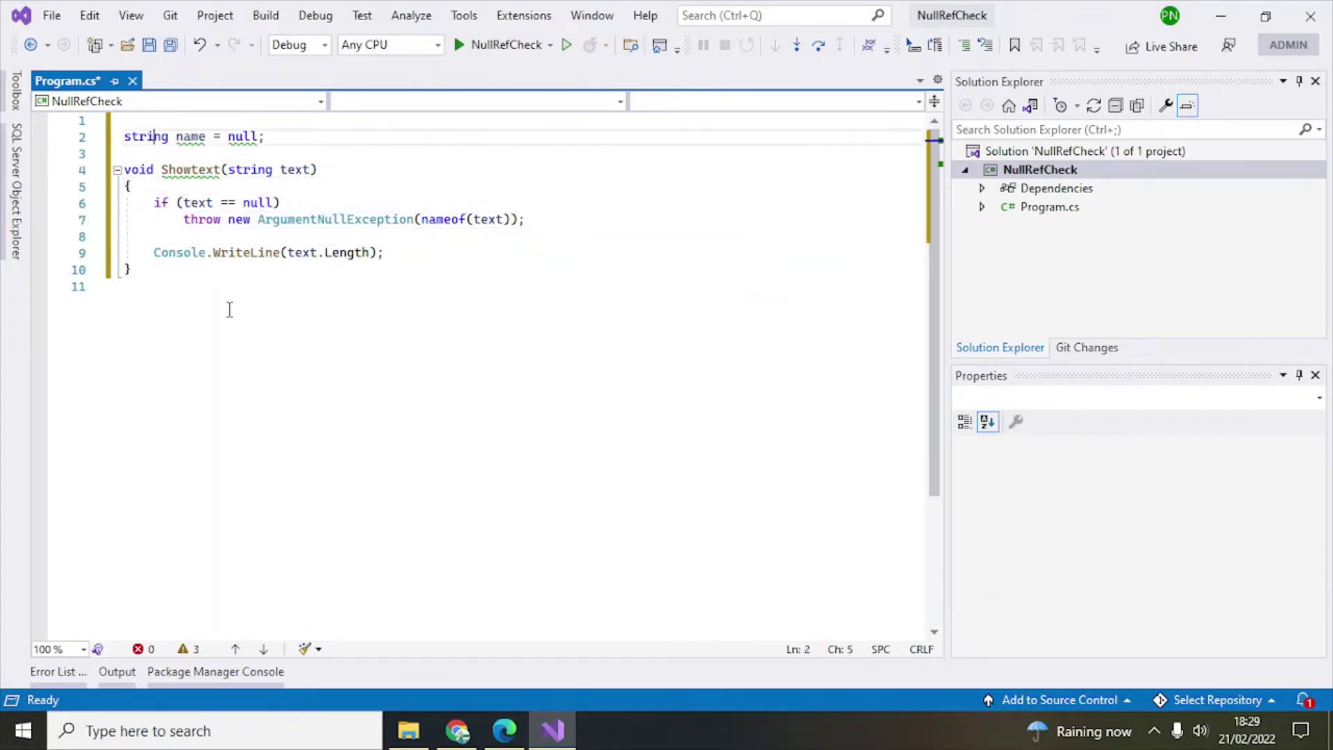
{"action": "key", "text": "Down"}
{"action": "key", "text": "Down"}
{"action": "key", "text": "Down"}
{"action": "key", "text": "Down"}
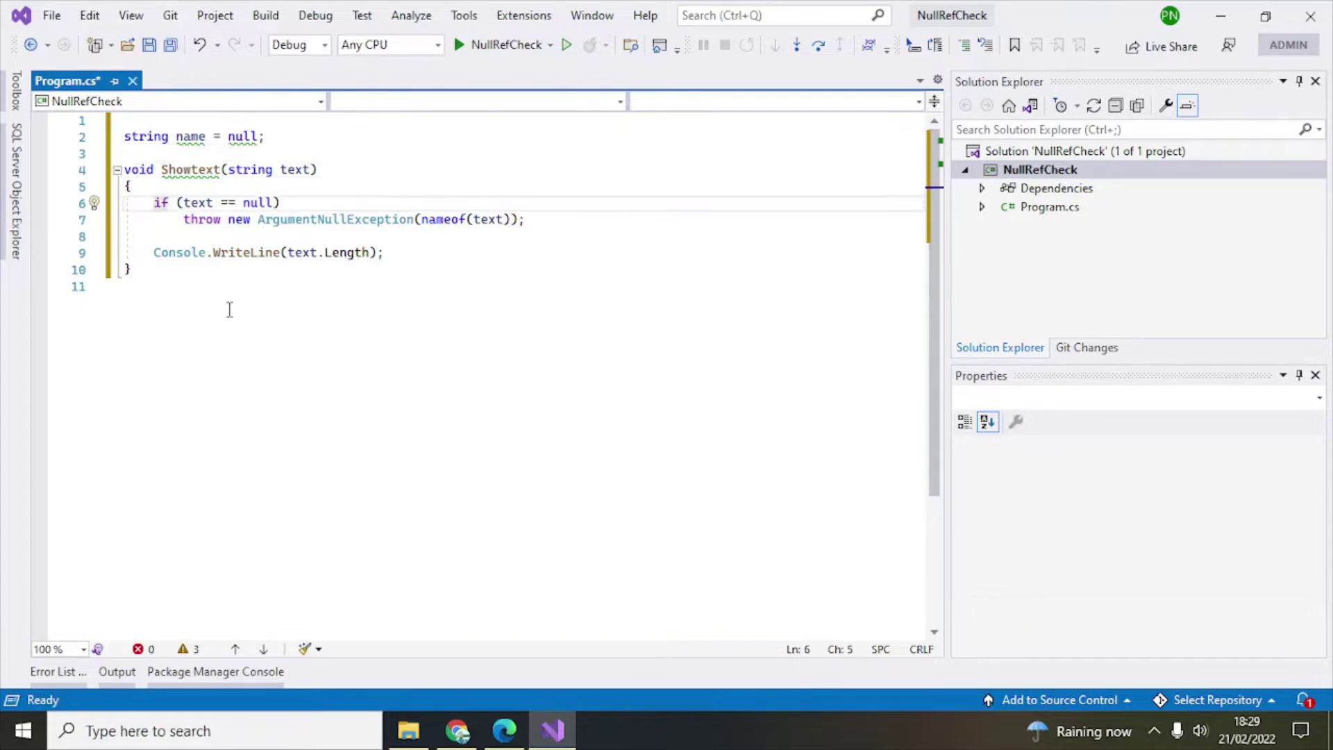
{"action": "key", "text": "Up"}
{"action": "key", "text": "Up"}
{"action": "key", "text": "Up"}
{"action": "key", "text": "Up"}
{"action": "key", "text": "Up"}
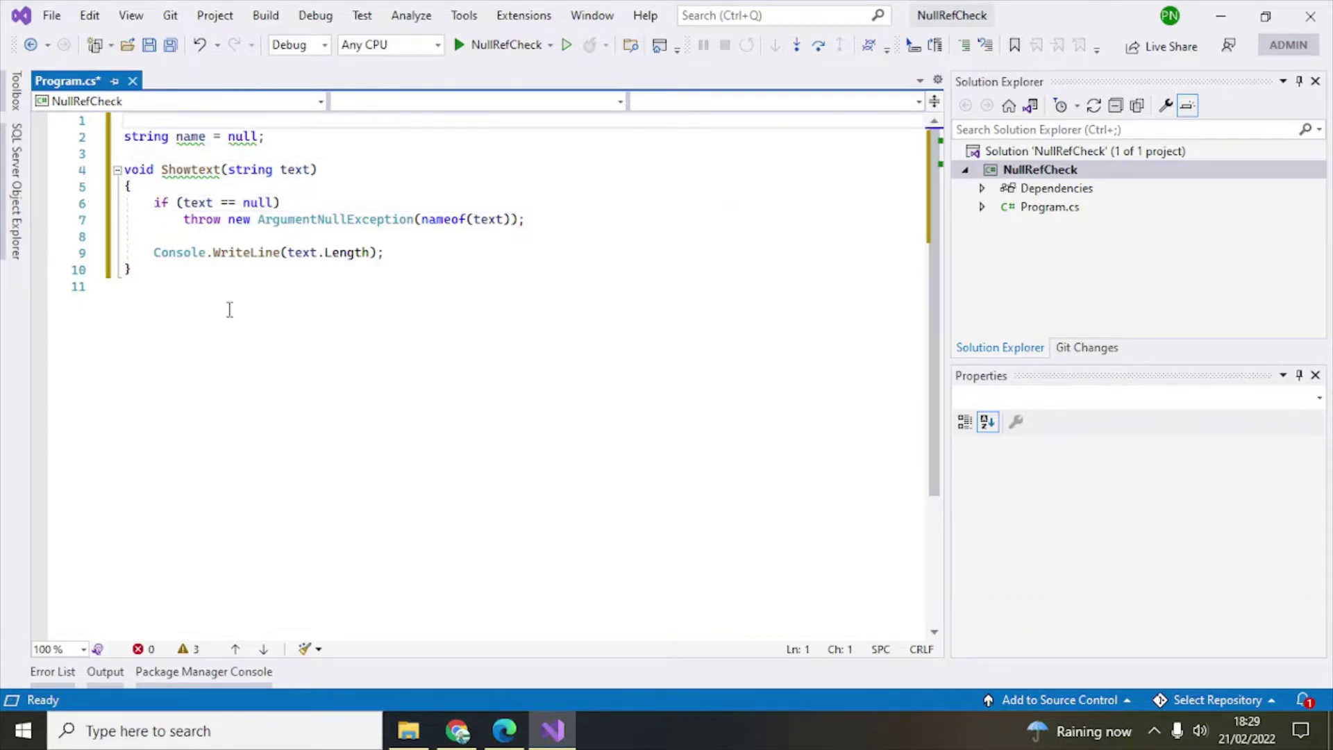
{"action": "mouse_move", "coordinate": [190, 136]}
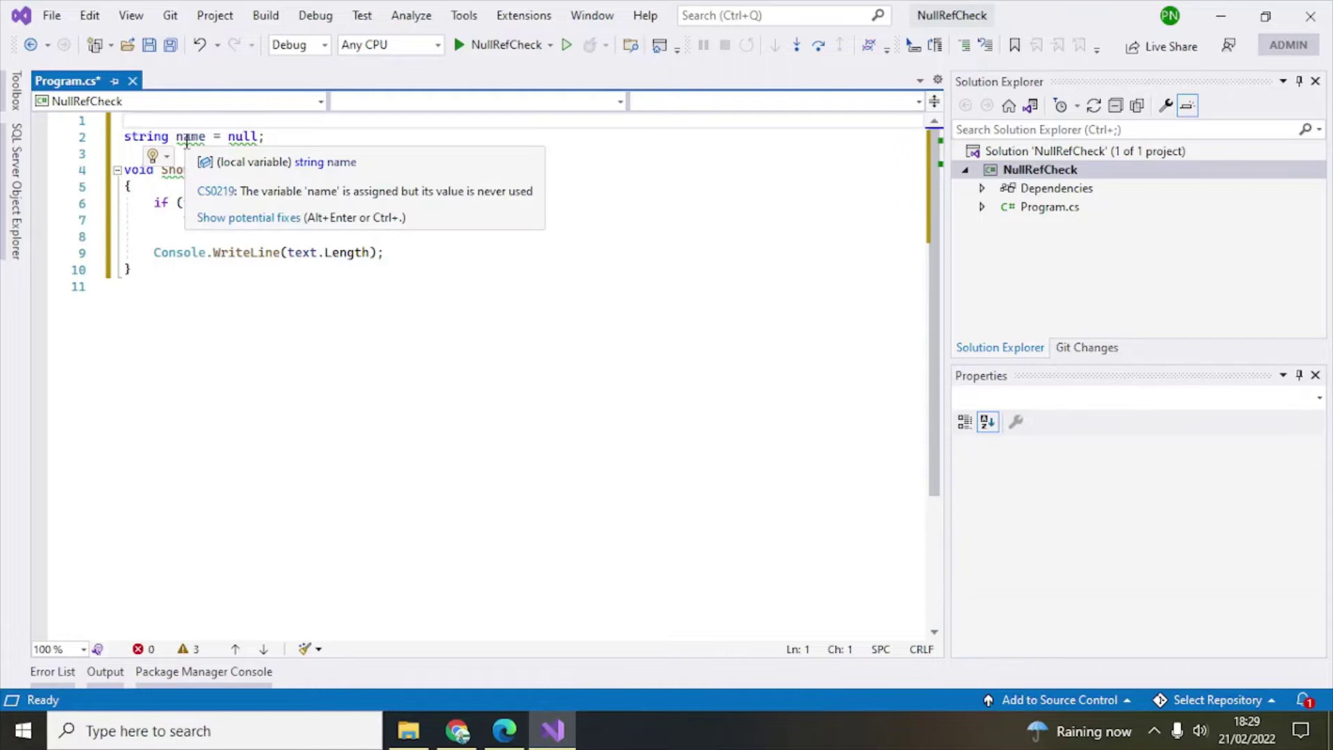
View and dismiss the suggested fixes for the unused name variable.
{"action": "left_click", "coordinate": [167, 158]}
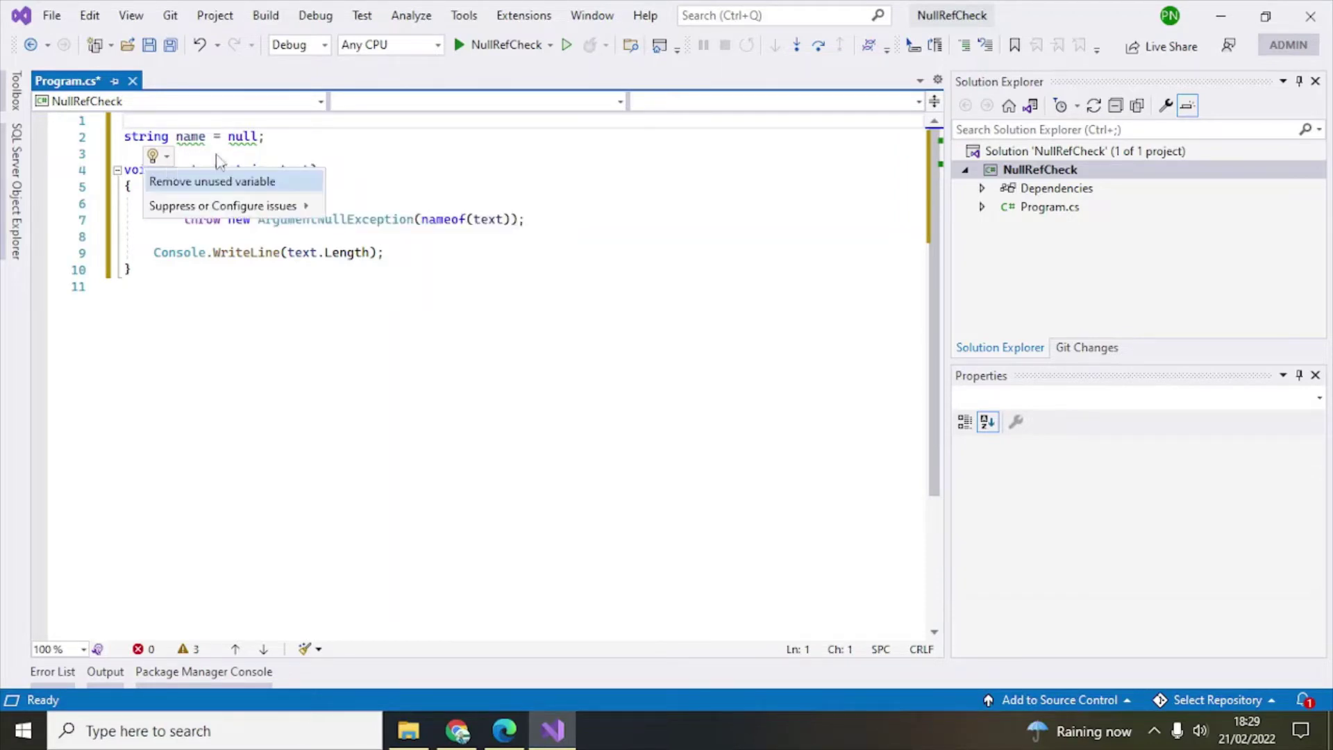
{"action": "left_click", "coordinate": [407, 152]}
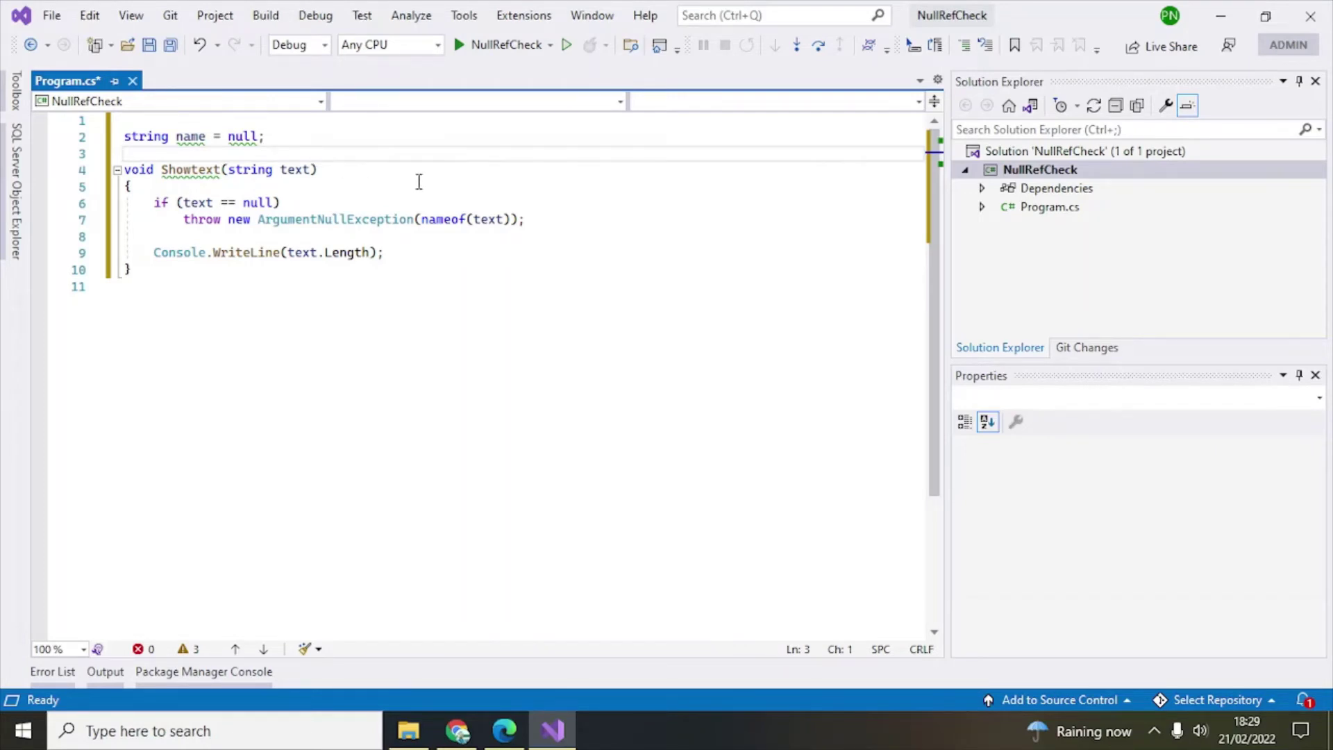
{"action": "key", "text": "Up"}
{"action": "key", "text": "ctrl+Right"}
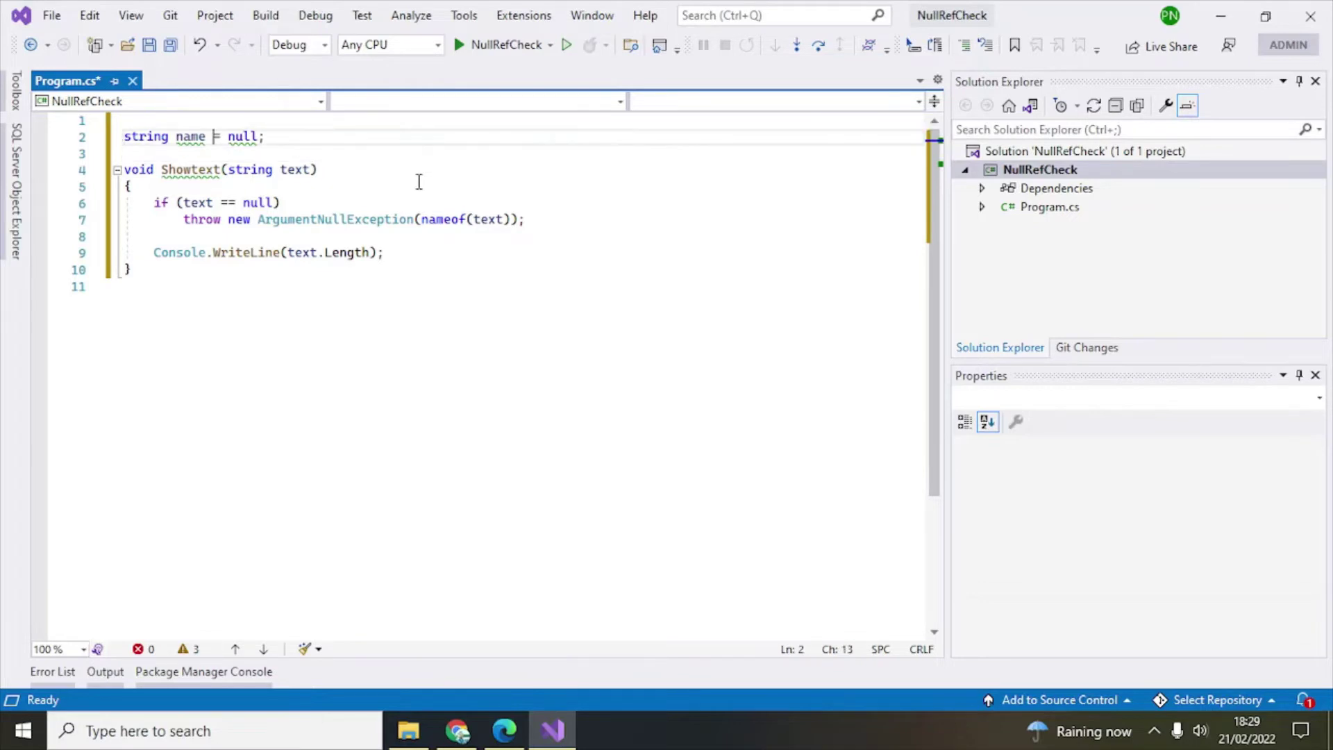
Copy the Showtext method name onto a new blank line 4 above the method.
{"action": "key", "text": "ctrl+shift+Right"}
{"action": "key", "text": "Down"}
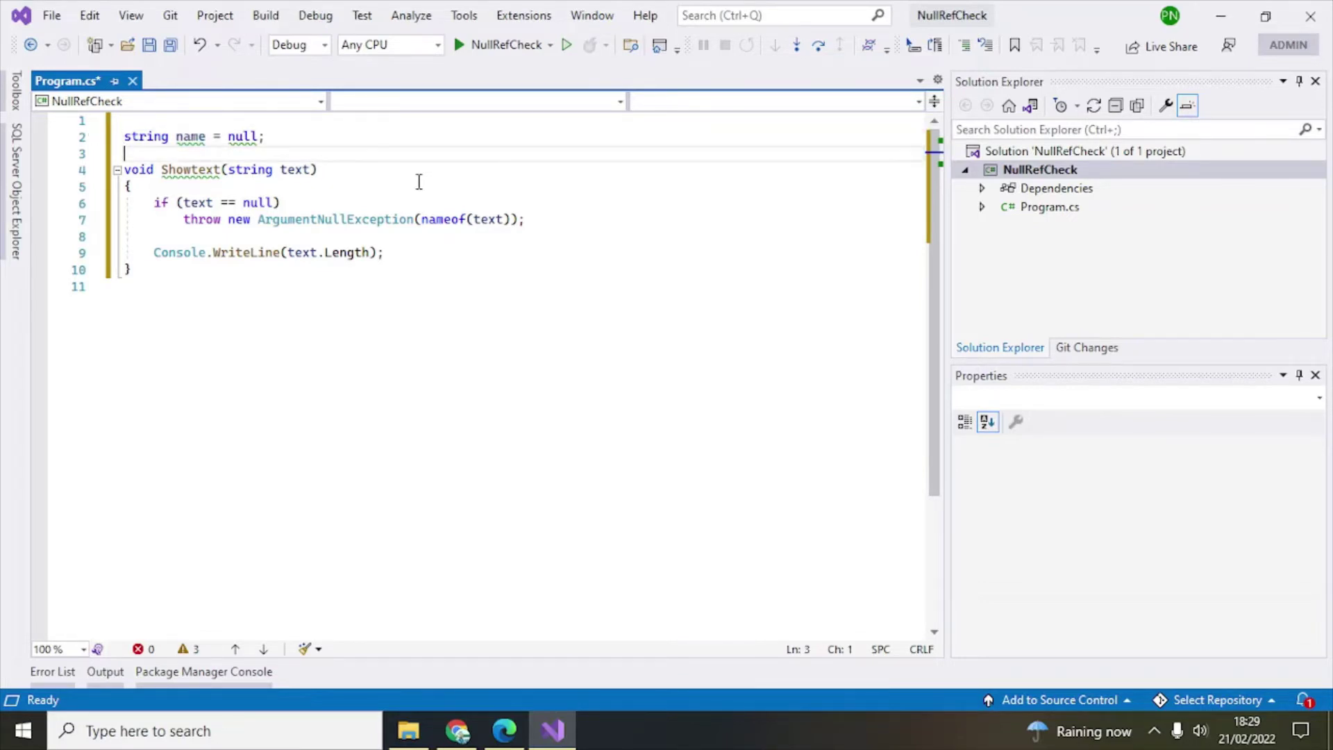
{"action": "key", "text": "Return"}
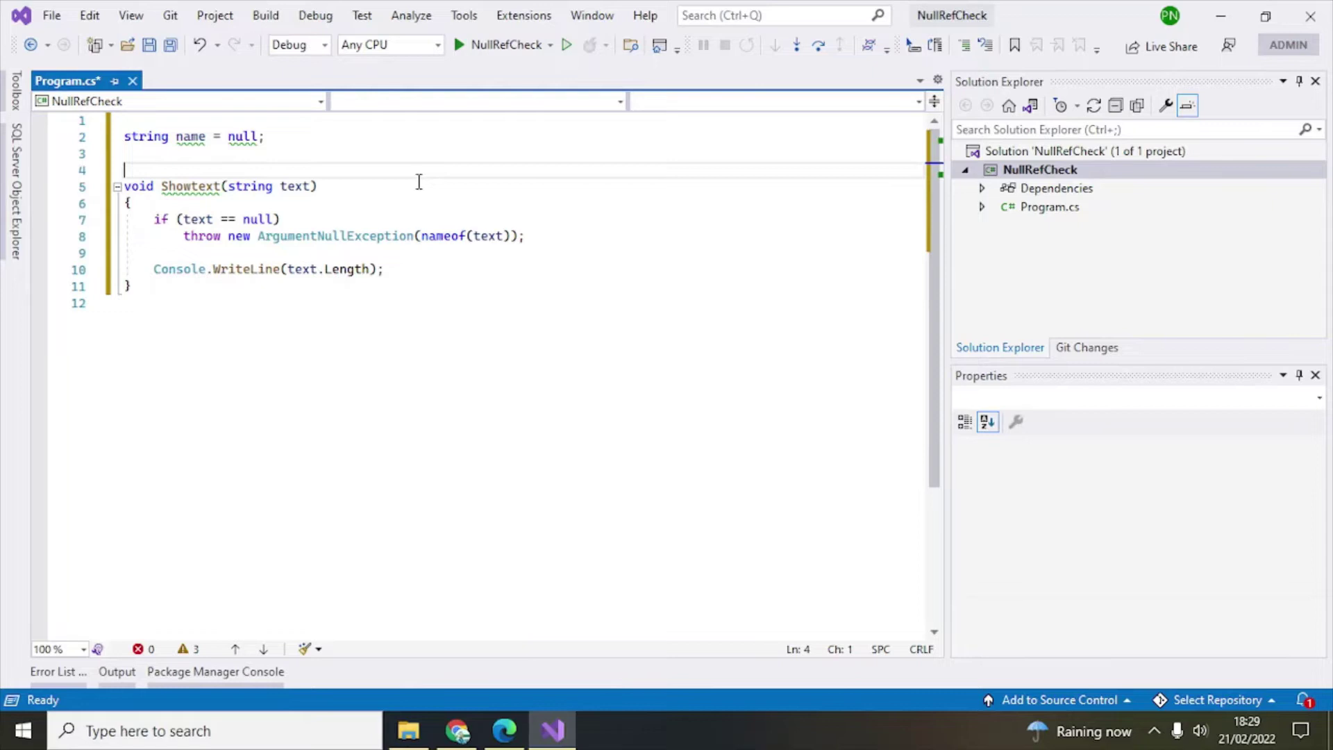
{"action": "key", "text": "Down"}
{"action": "key", "text": "ctrl+Right"}
{"action": "key", "text": "ctrl+shift+Right"}
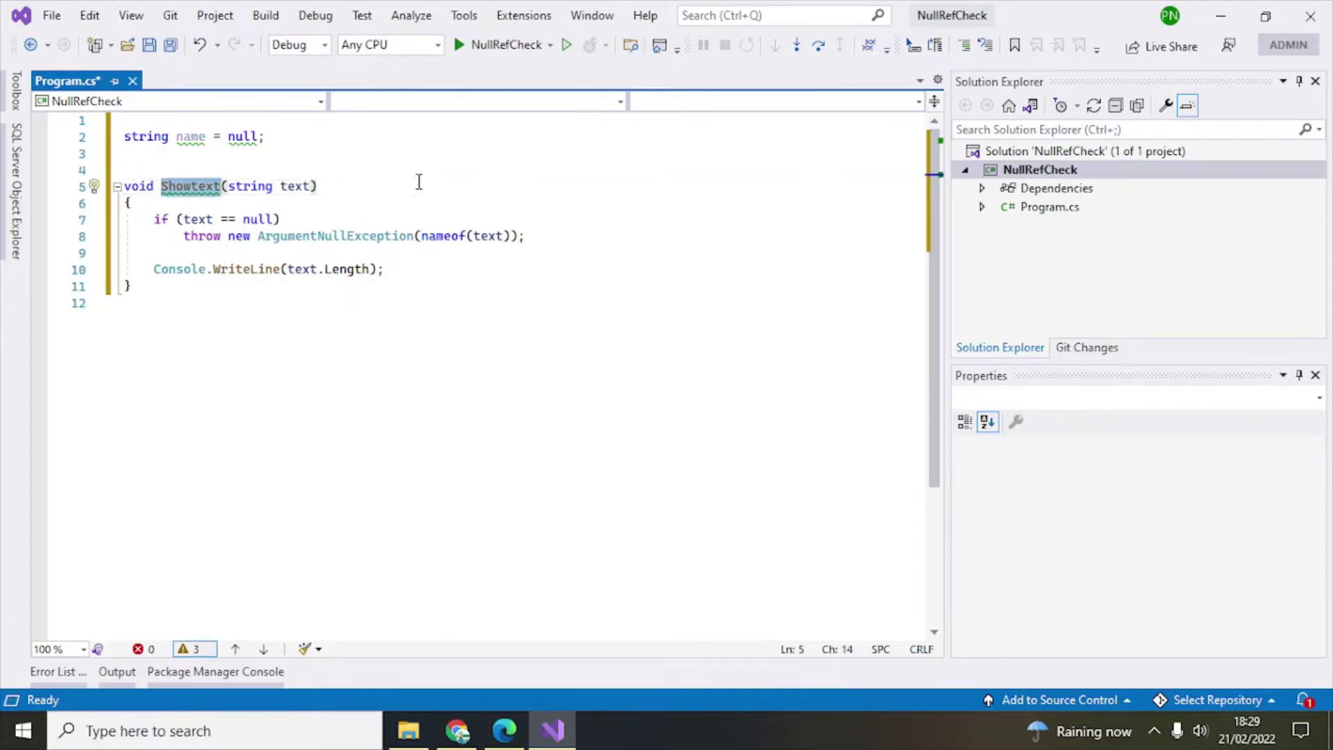
{"action": "key", "text": "ctrl+c"}
{"action": "key", "text": "Up"}
{"action": "key", "text": "ctrl+v"}
{"action": "type", "text": "("}
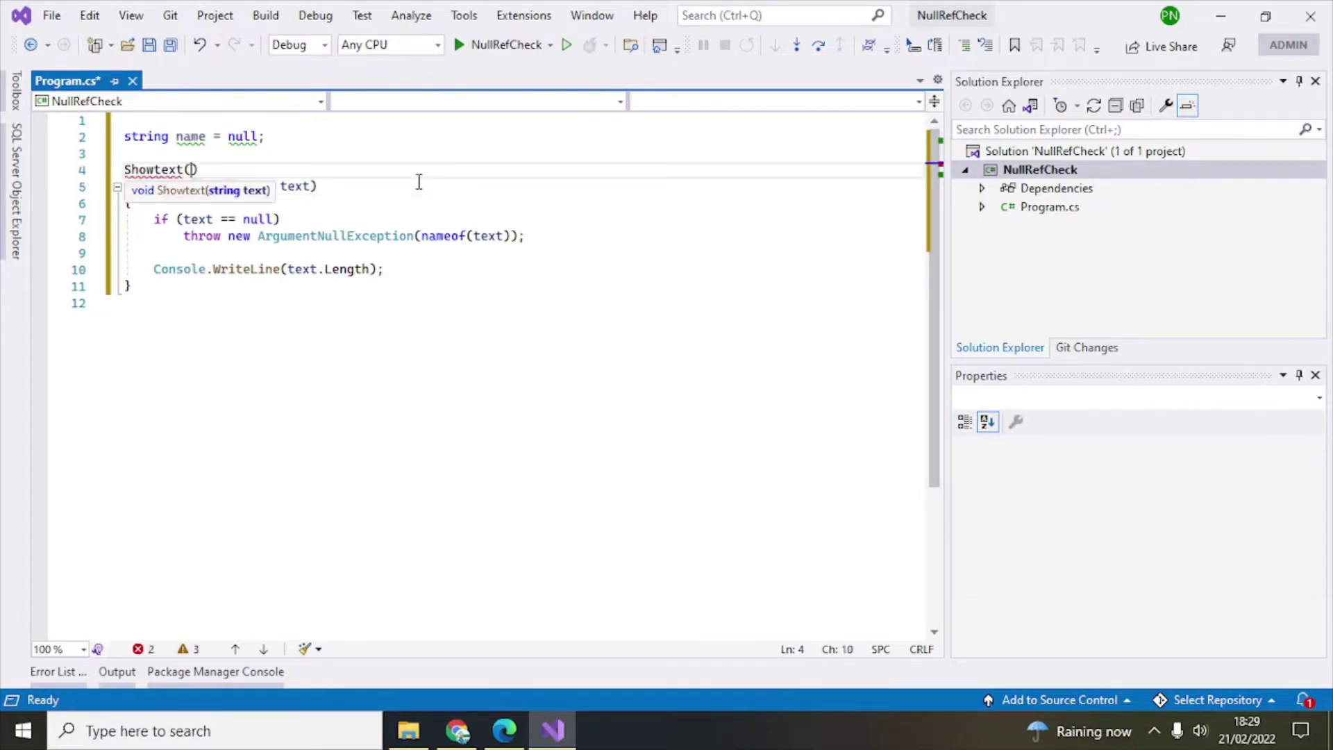
{"action": "type", "text": "A"}
Correct the call's argument so it reads `Showtext(name);`, then save Program.cs.
{"action": "key", "text": "Tab"}
{"action": "type", "text": ")"}
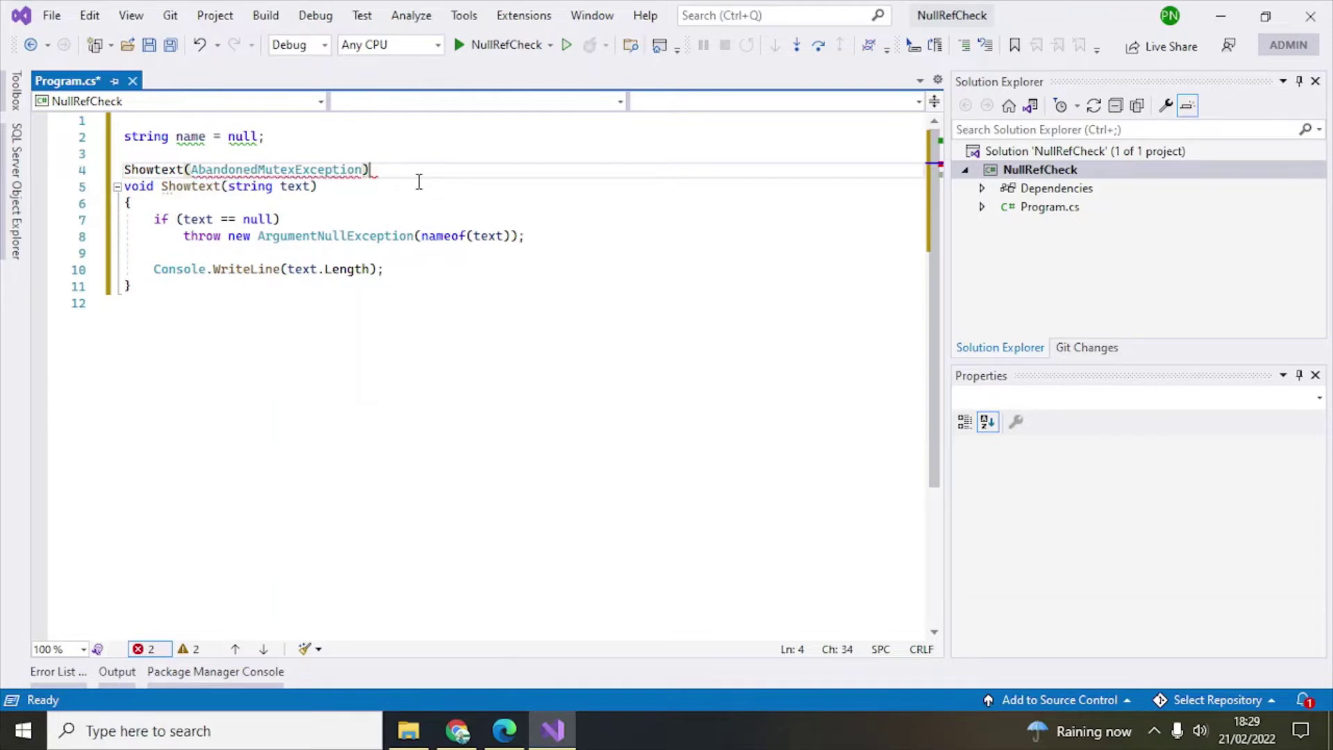
{"action": "key", "text": "ctrl+z"}
{"action": "type", "text": "name"}
{"action": "key", "text": "Left"}
{"action": "key", "text": "Left"}
{"action": "key", "text": "Left"}
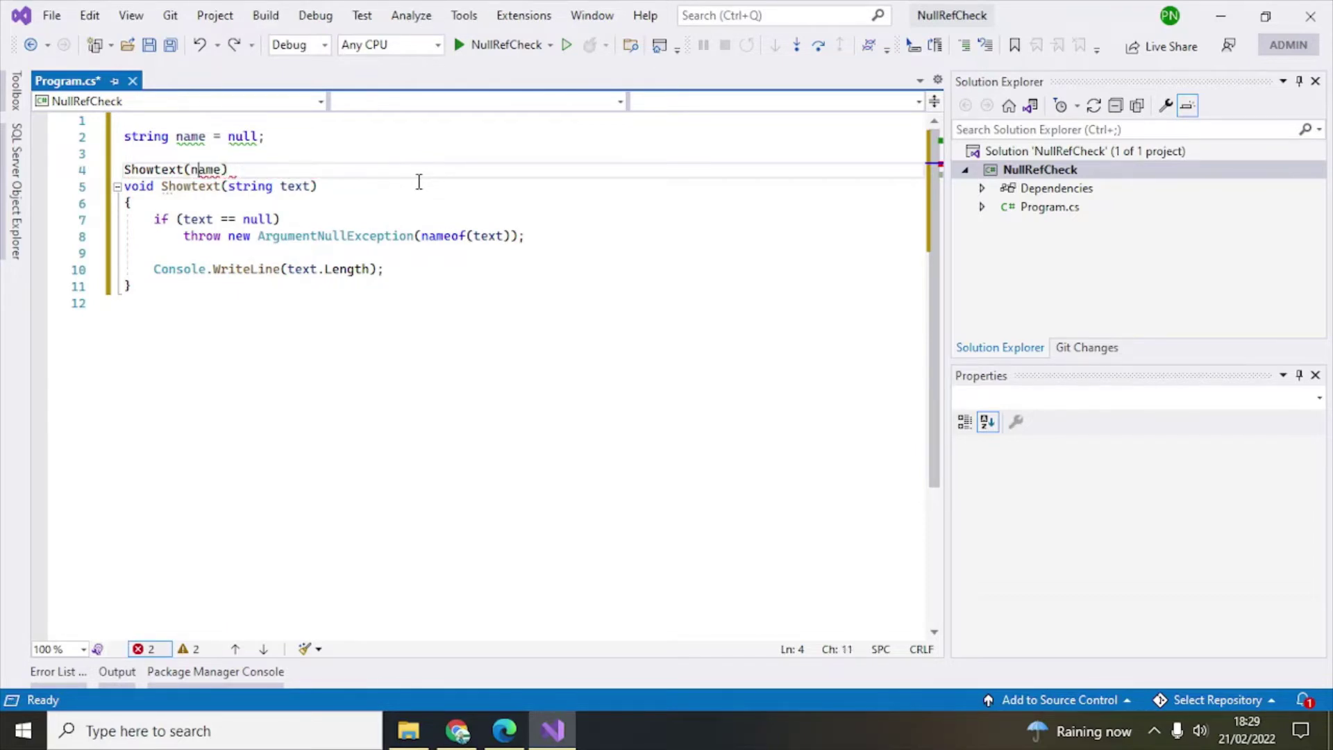
{"action": "key", "text": "End"}
{"action": "type", "text": ";"}
{"action": "key", "text": "Return"}
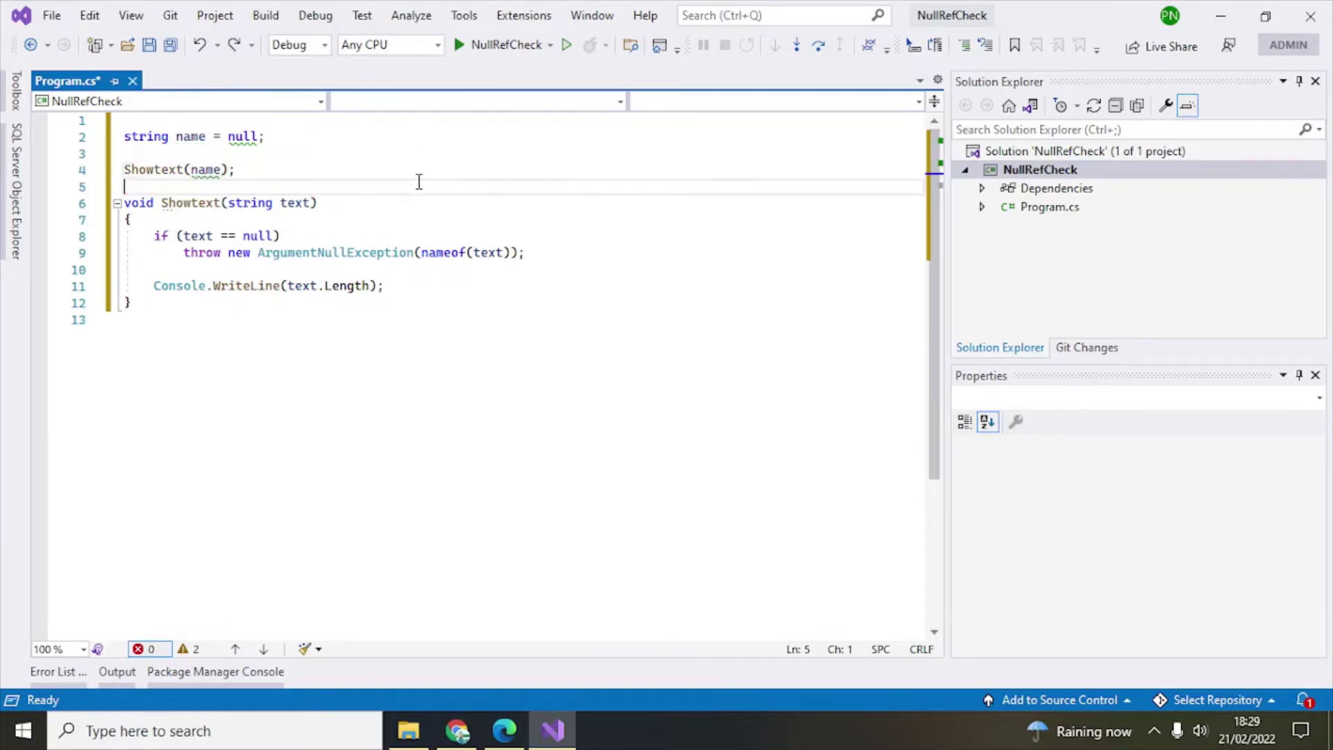
{"action": "key", "text": "ctrl+s"}
{"action": "key", "text": "Up"}
{"action": "key", "text": "Up"}
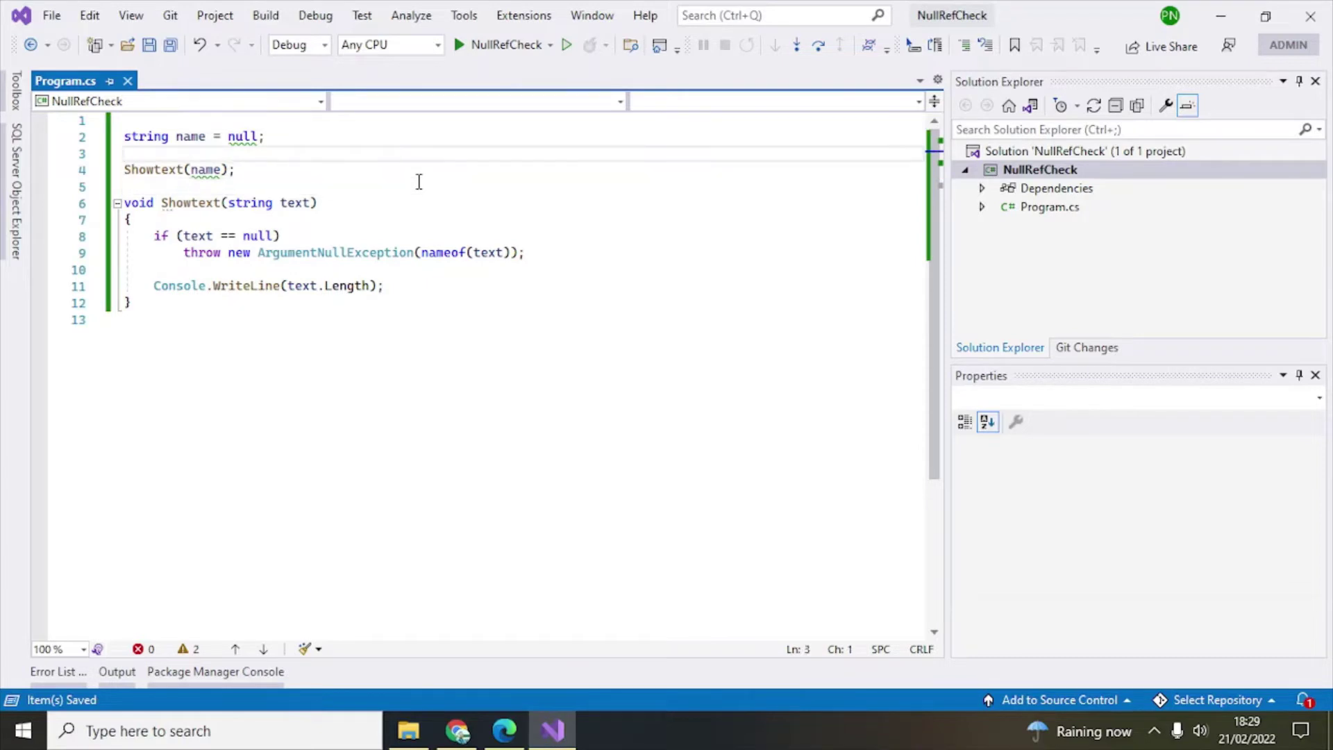
{"action": "key", "text": "Down"}
{"action": "key", "text": "Down"}
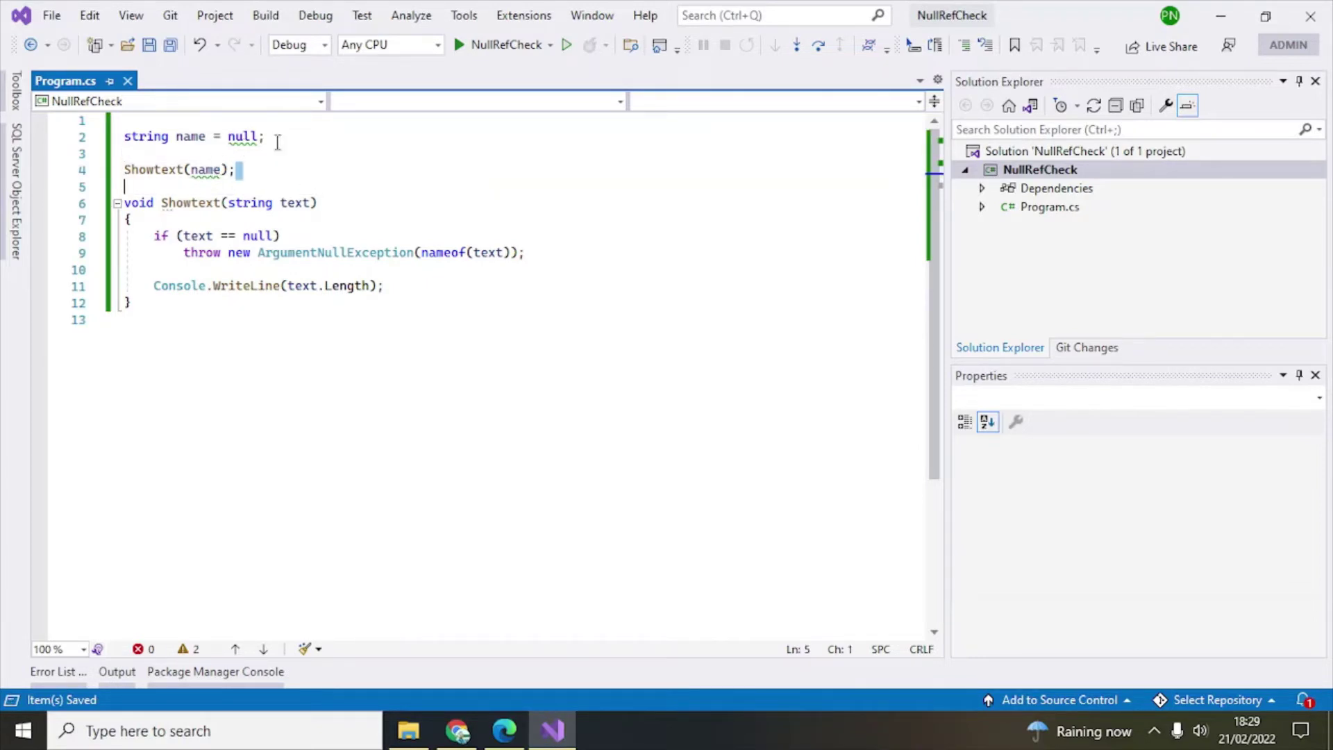
Set NullRefCheck's Build > General Nullable property to Disable, then return to Program.cs.
{"action": "left_click", "coordinate": [274, 177]}
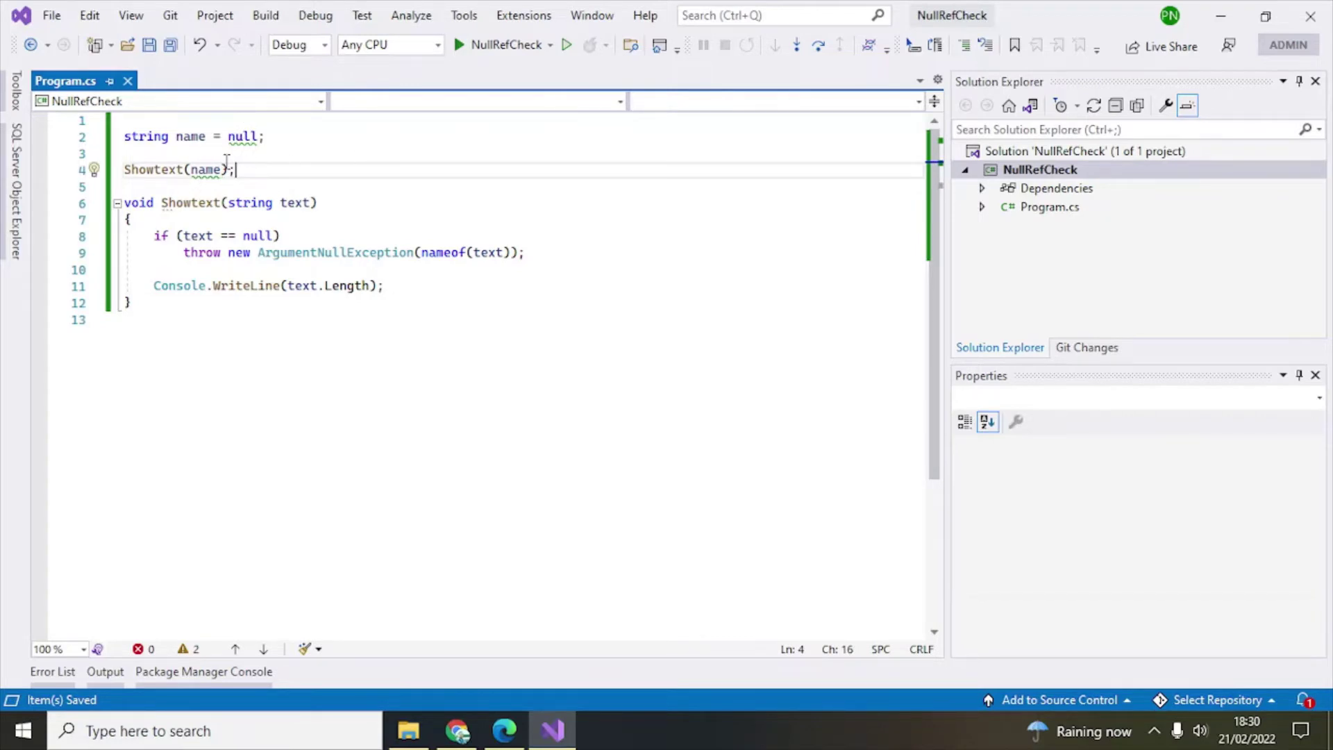
{"action": "left_click", "coordinate": [1045, 170]}
{"action": "right_click", "coordinate": [1042, 174]}
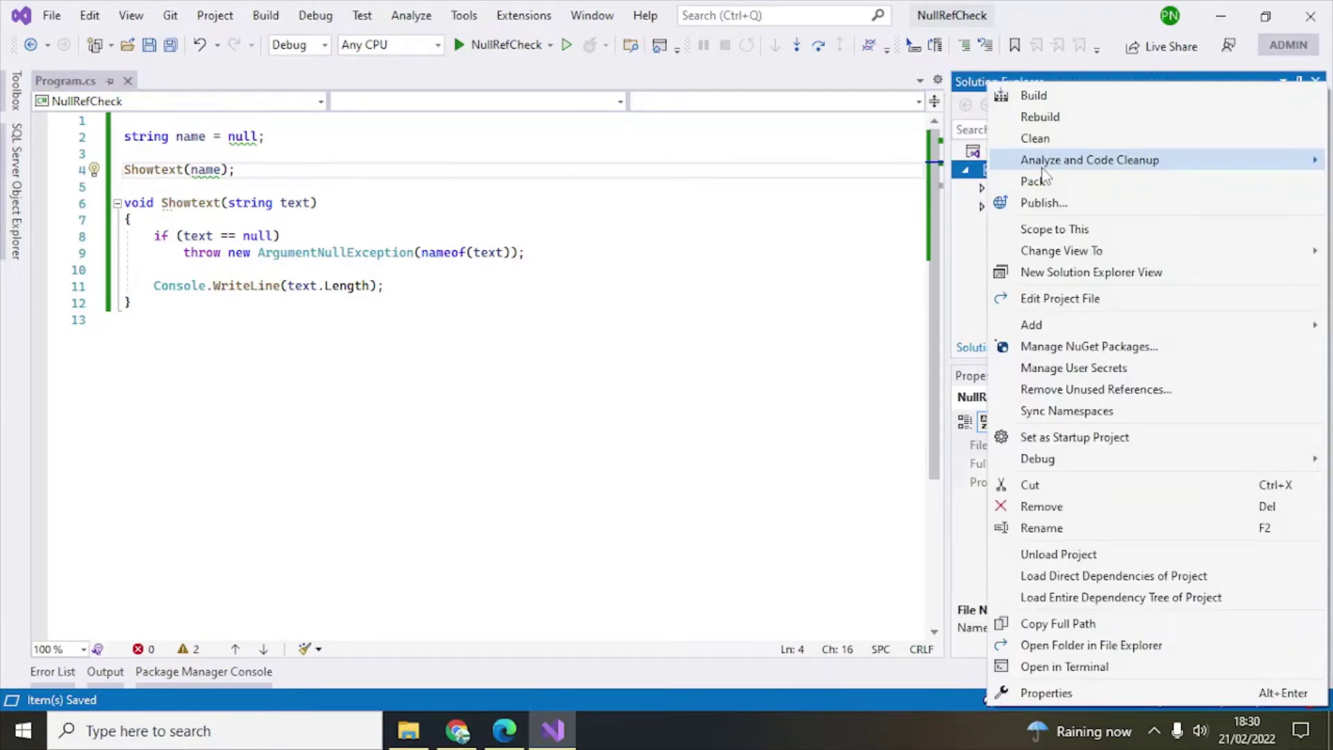
{"action": "left_click", "coordinate": [1046, 693]}
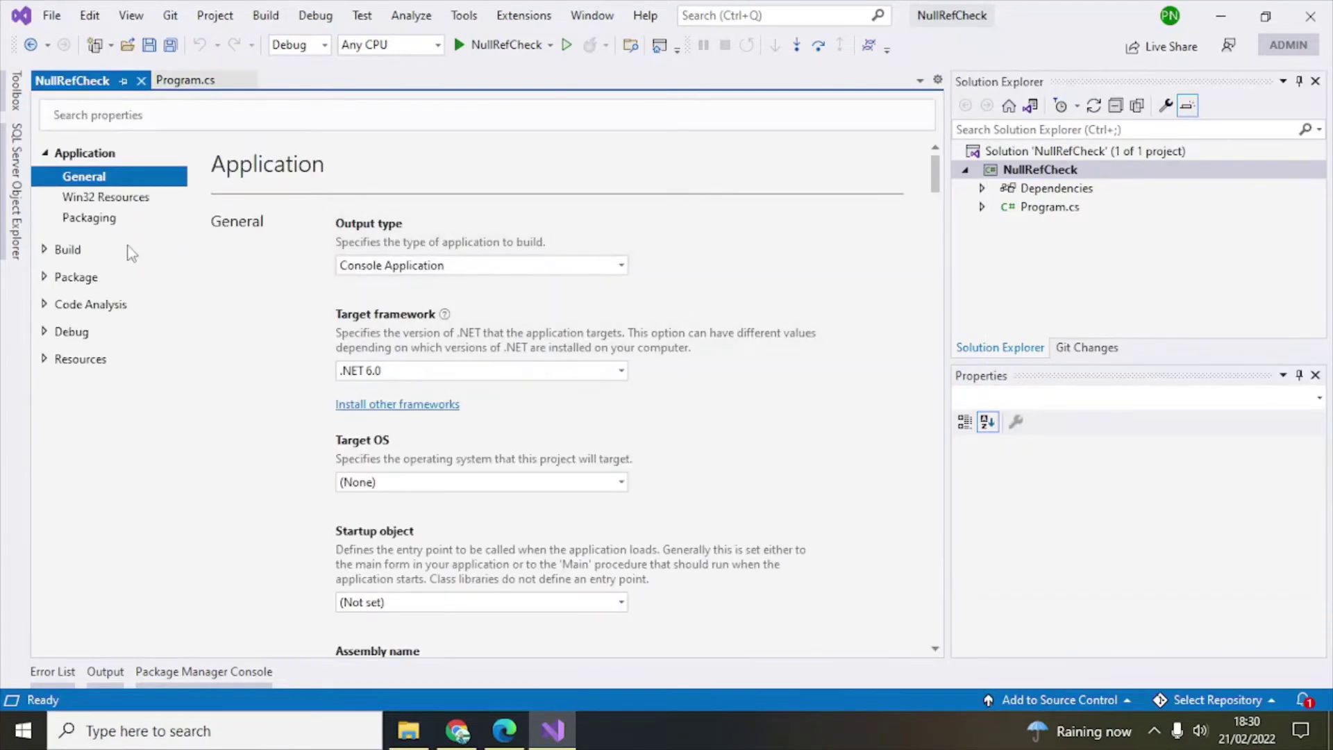
{"action": "left_click", "coordinate": [67, 251]}
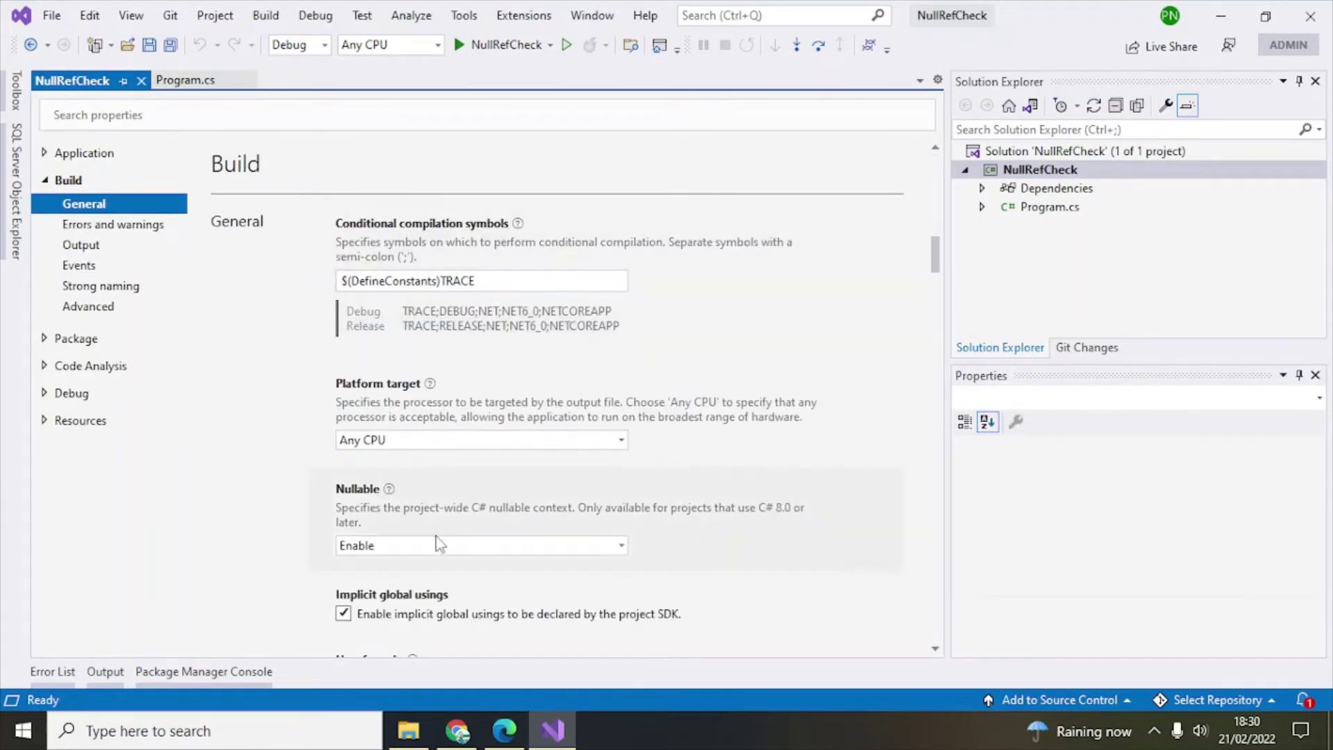
{"action": "left_click", "coordinate": [622, 546]}
{"action": "left_click", "coordinate": [397, 568]}
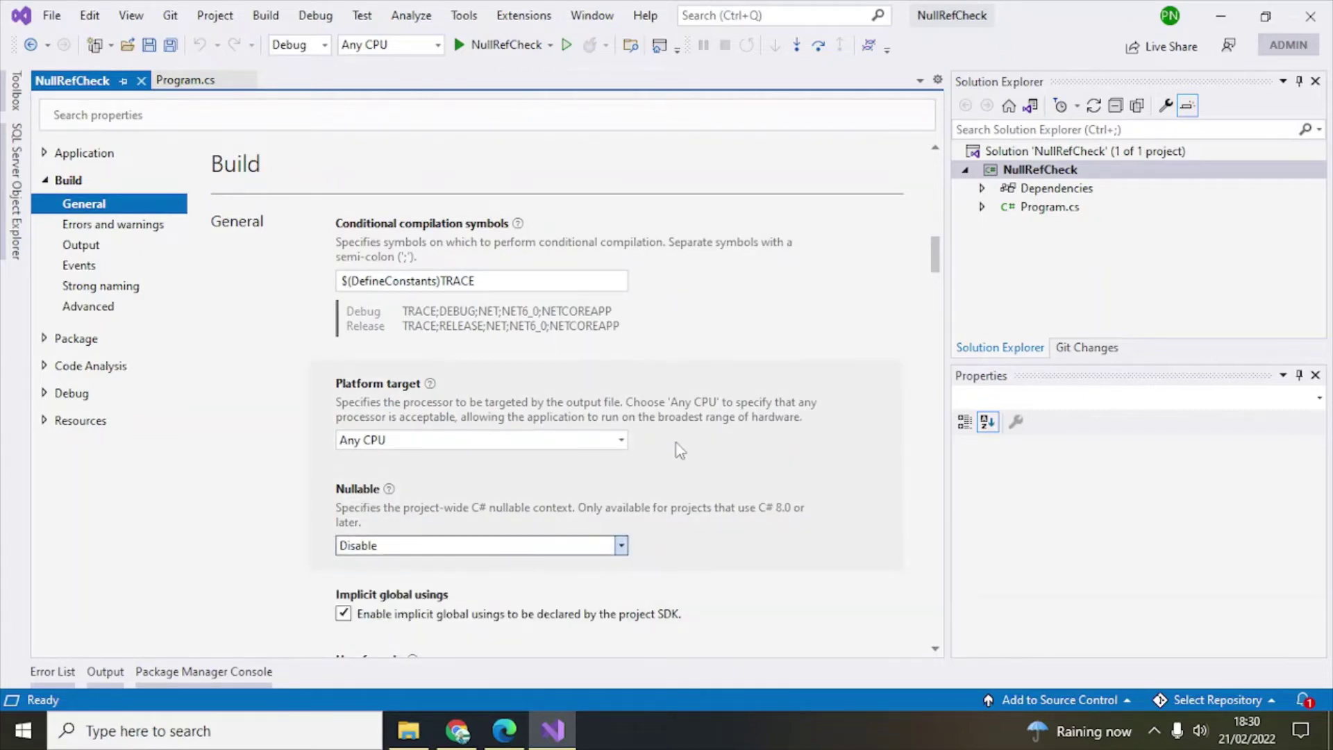
{"action": "left_click", "coordinate": [186, 81]}
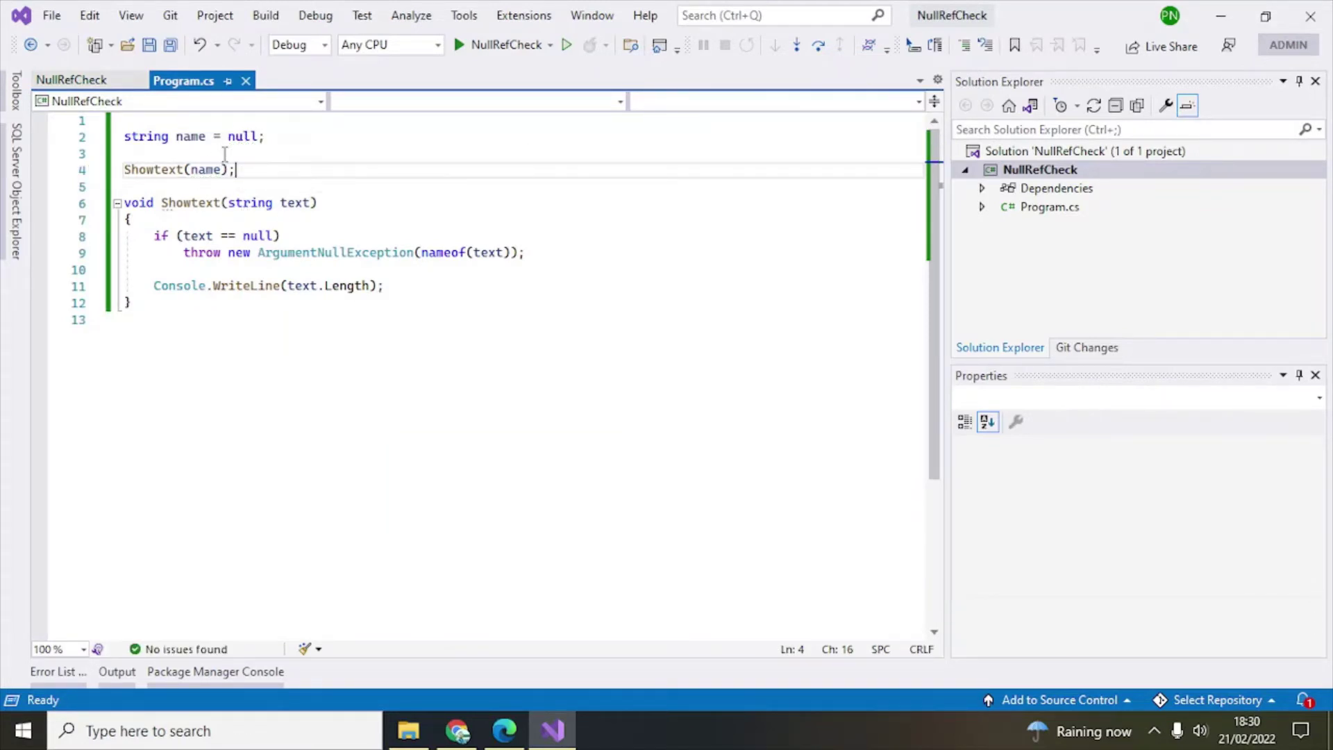
Inspect Showtext's text parameter, then switch back to the NullRefCheck properties page.
{"action": "left_click", "coordinate": [312, 202]}
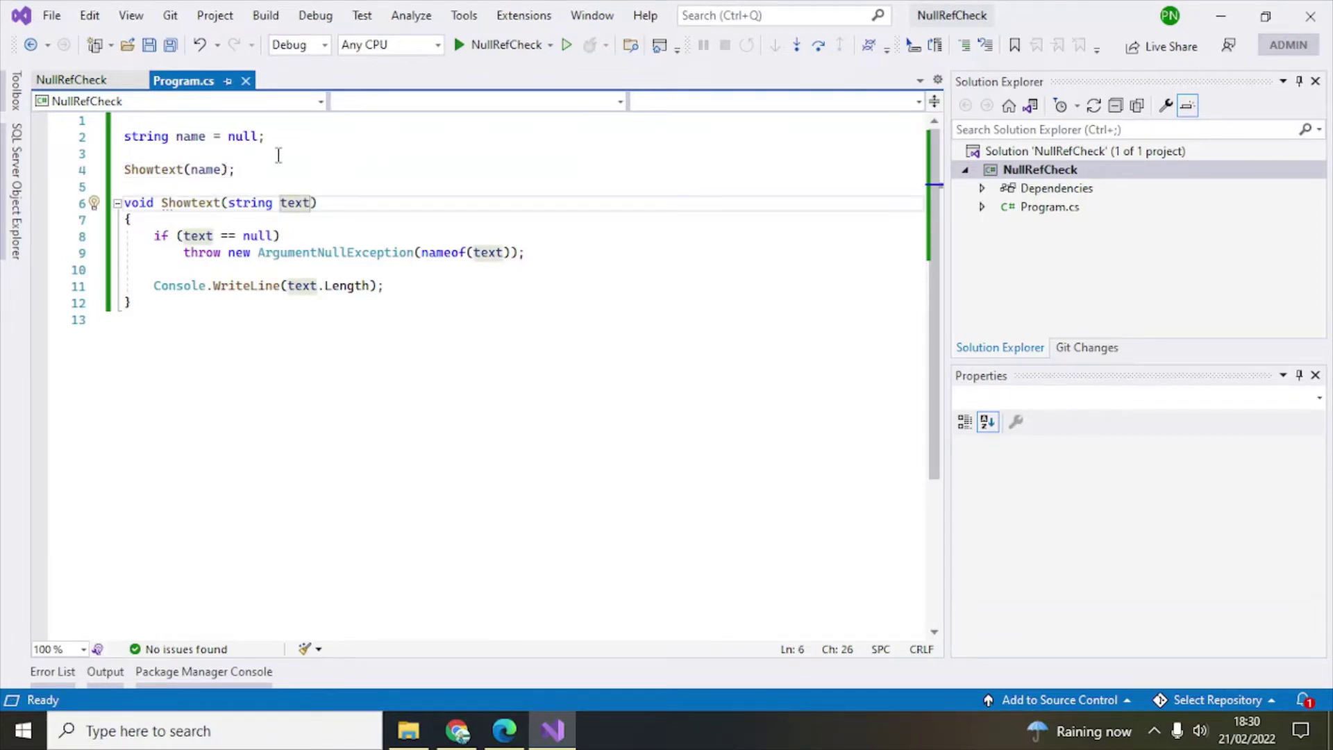
{"action": "left_click", "coordinate": [73, 81]}
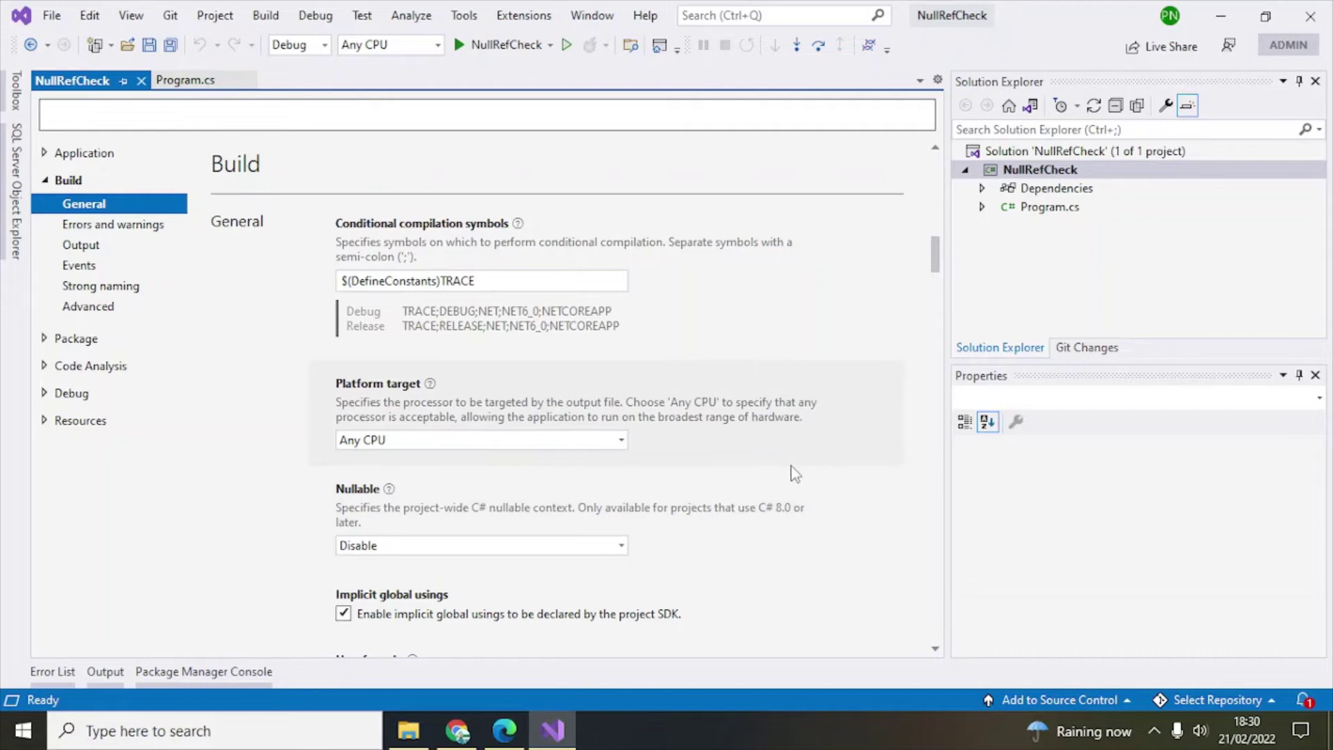
Change the Nullable property from Disable to Enable and go back to Program.cs.
{"action": "left_click", "coordinate": [621, 546]}
{"action": "left_click", "coordinate": [429, 588]}
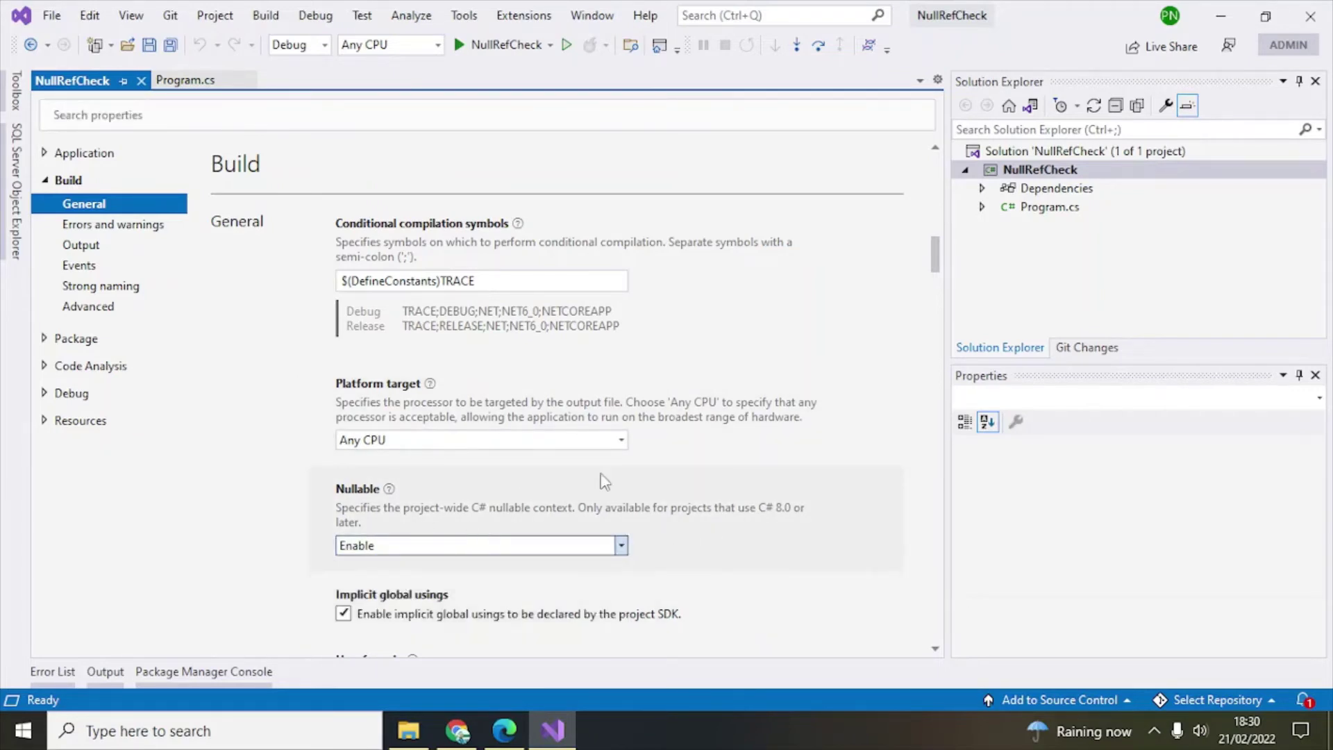
{"action": "left_click", "coordinate": [186, 80]}
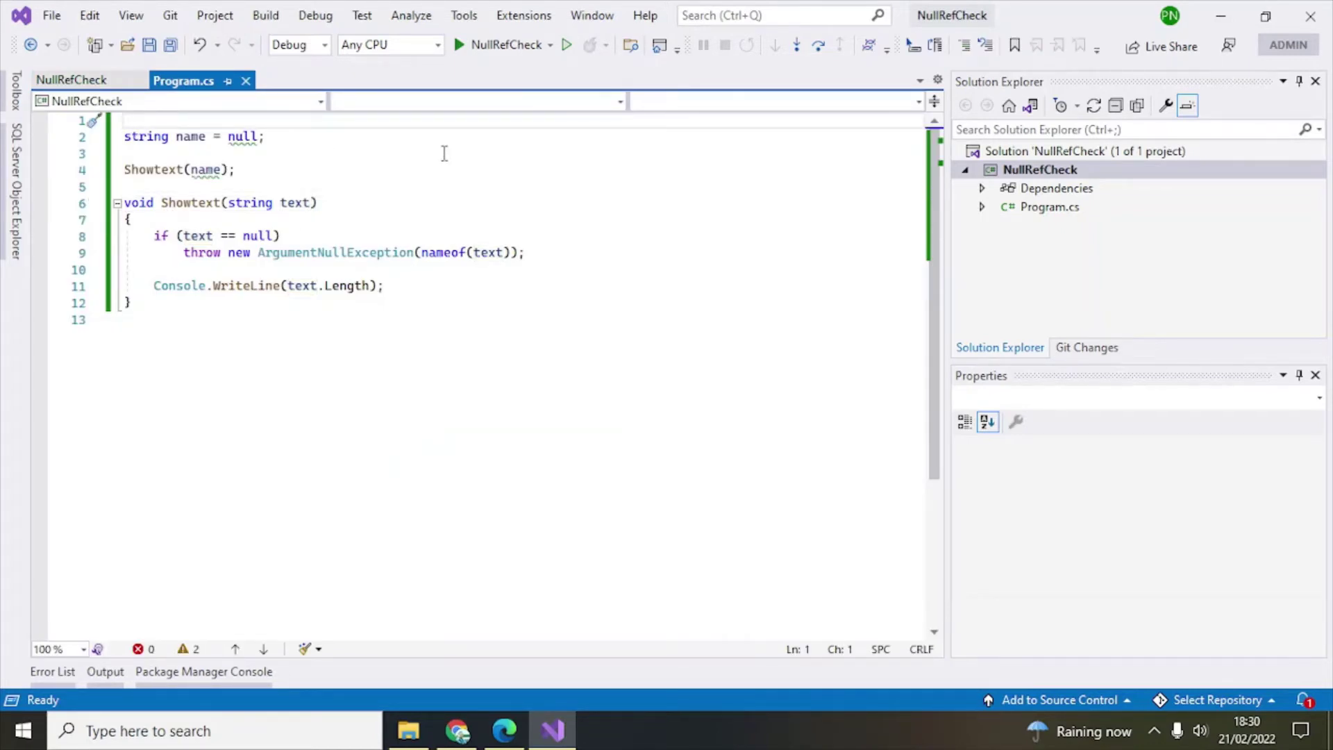
{"action": "type", "text": "#"}
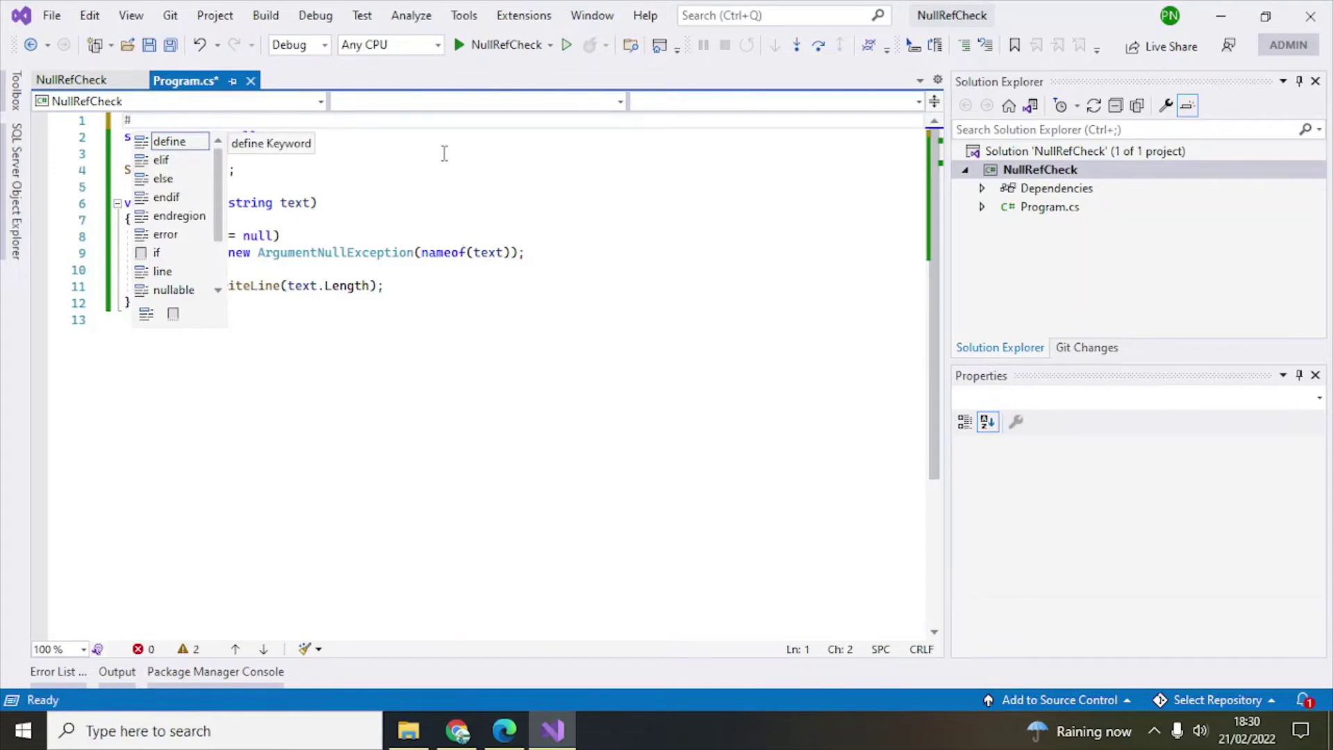
Add a #nullable directive on line 1, changing its value from disable to enable.
{"action": "key", "text": "Down"}
{"action": "key", "text": "Down"}
{"action": "key", "text": "Down"}
{"action": "key", "text": "Down"}
{"action": "key", "text": "Down"}
{"action": "key", "text": "Down"}
{"action": "key", "text": "Down"}
{"action": "key", "text": "Down"}
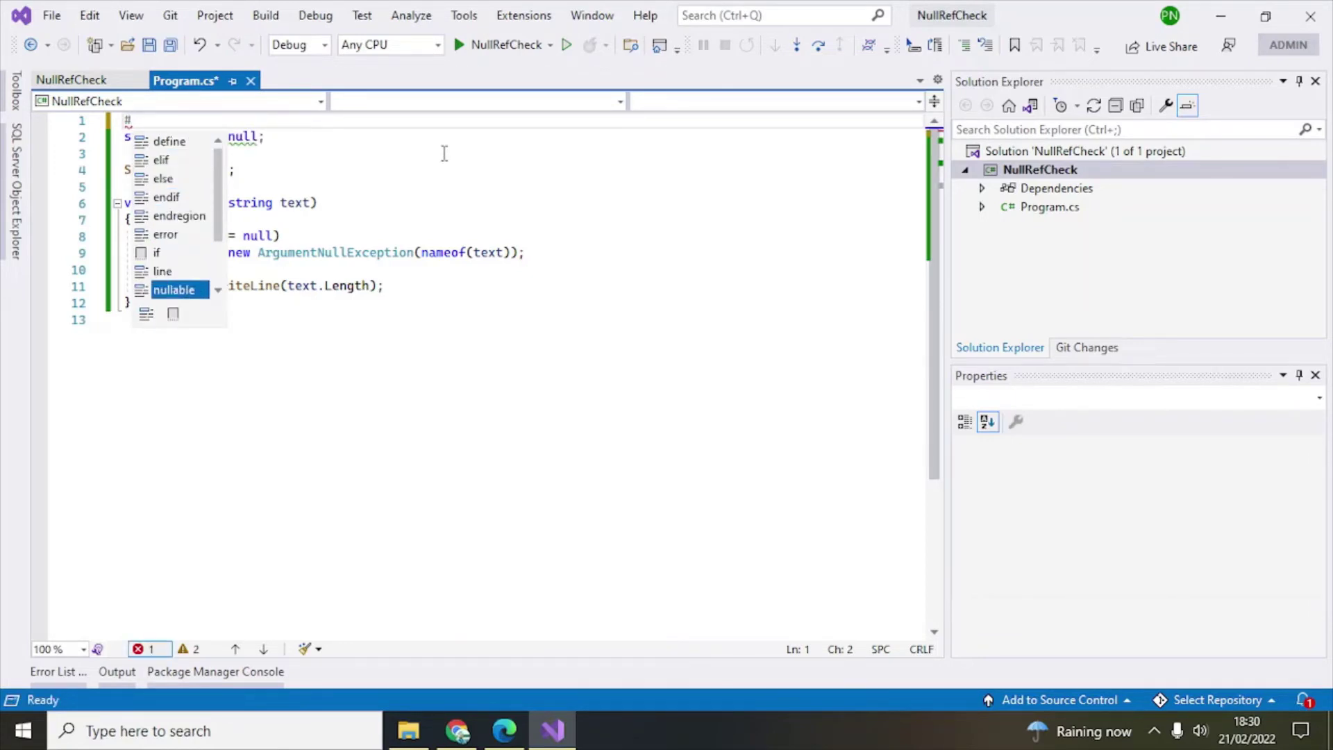
{"action": "key", "text": "space"}
{"action": "type", "text": "dis"}
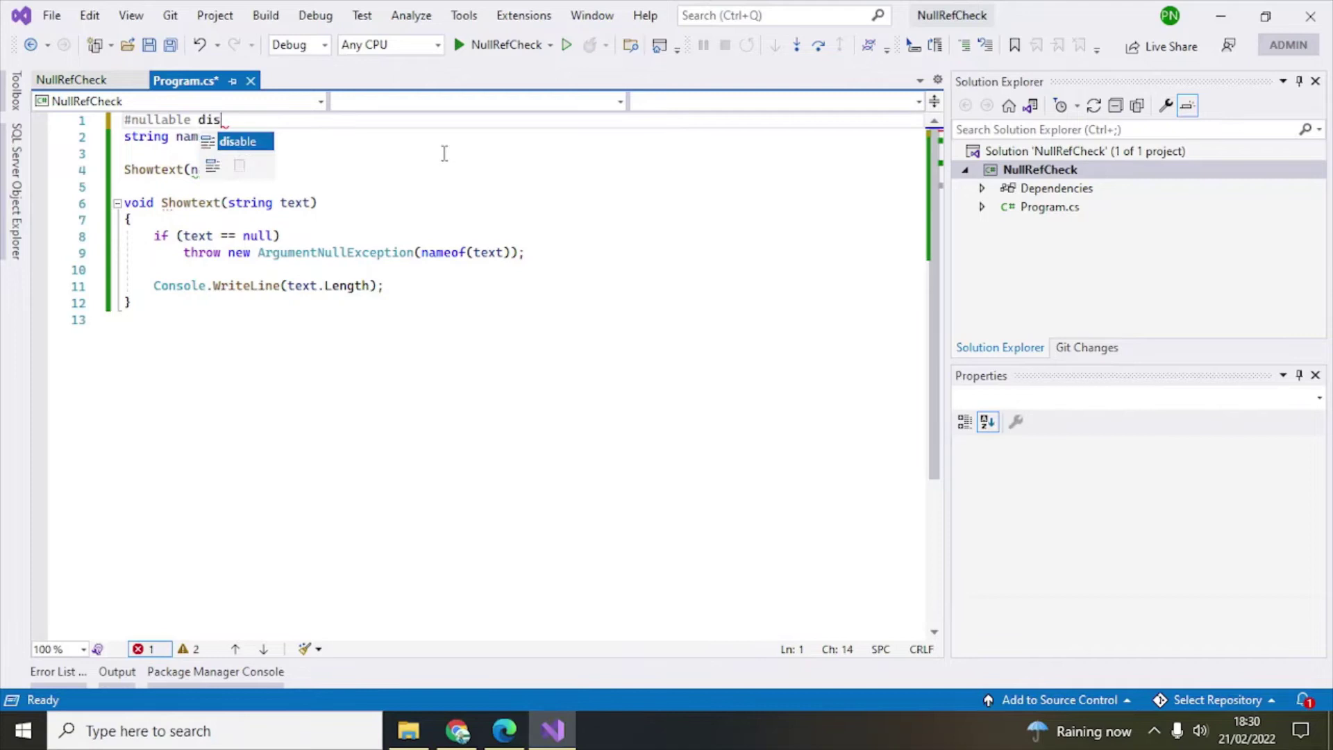
{"action": "type", "text": "able"}
{"action": "key", "text": "Return"}
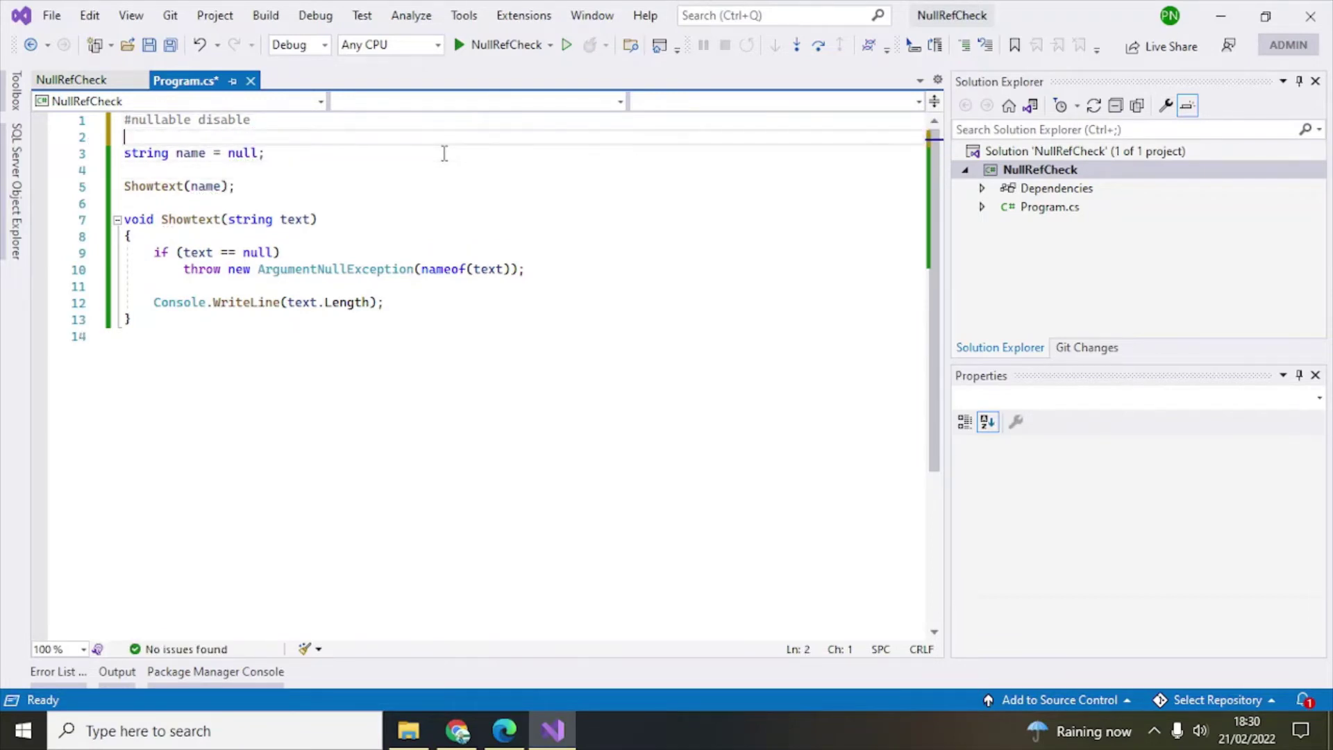
{"action": "key", "text": "Up"}
{"action": "key", "text": "ctrl+Right"}
{"action": "key", "text": "ctrl+Right"}
{"action": "key", "text": "shift+End"}
{"action": "type", "text": "en"}
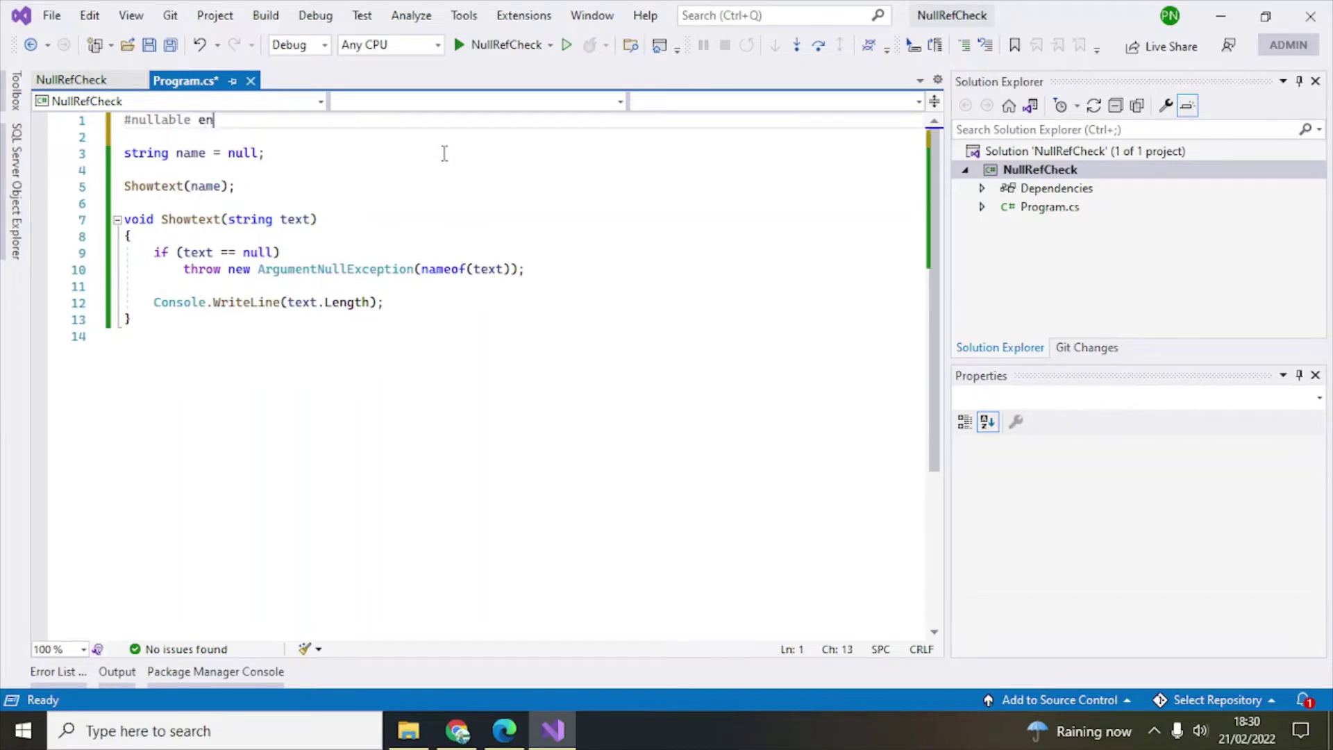
{"action": "type", "text": "ab"}
{"action": "key", "text": "Tab"}
Read the null-conversion warning on the `name = null` line and save Program.cs.
{"action": "key", "text": "Down"}
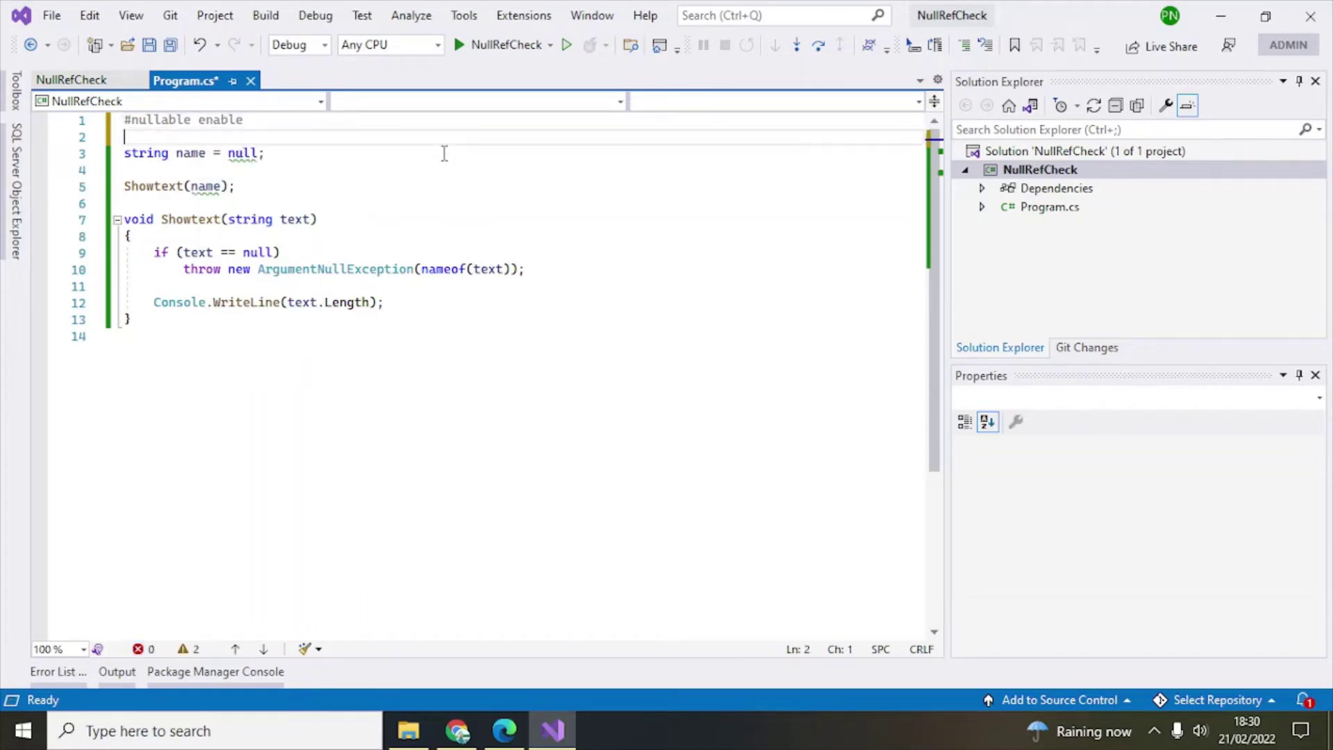
{"action": "key", "text": "Down"}
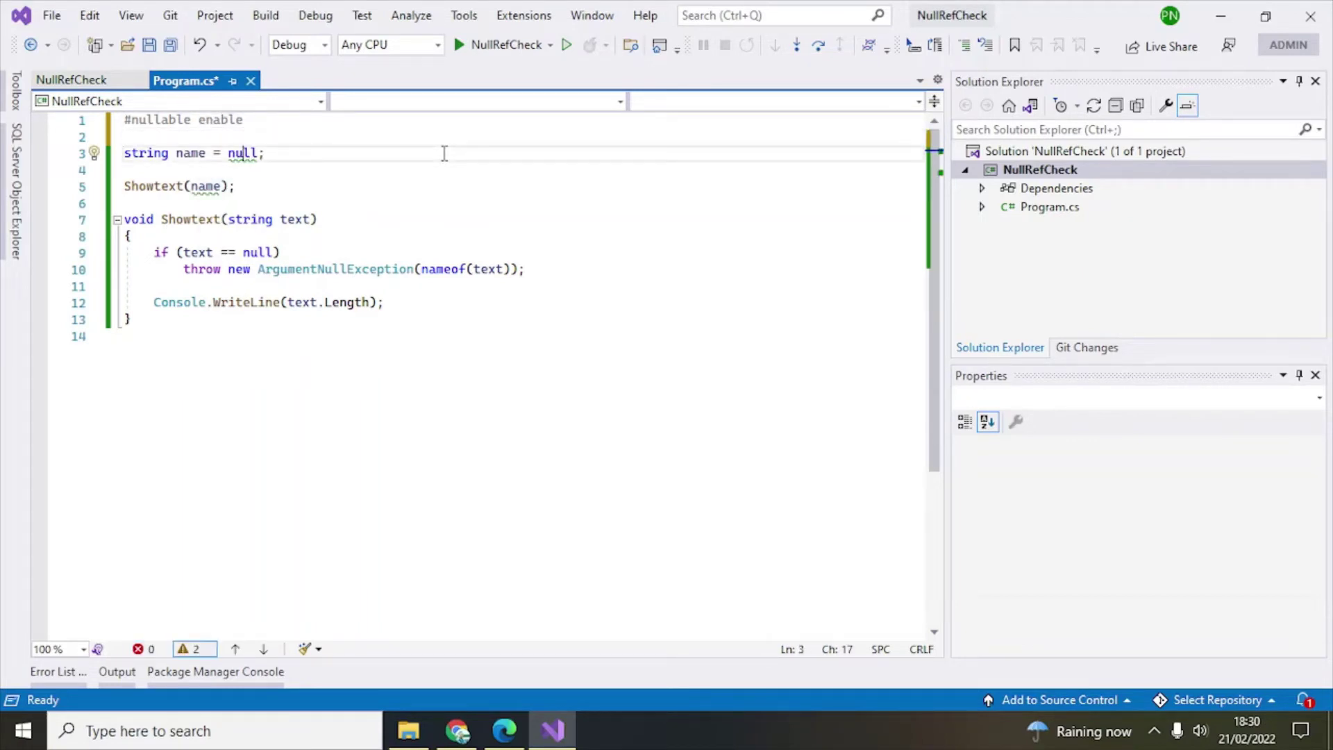
{"action": "left_click", "coordinate": [326, 205]}
{"action": "mouse_move", "coordinate": [205, 186]}
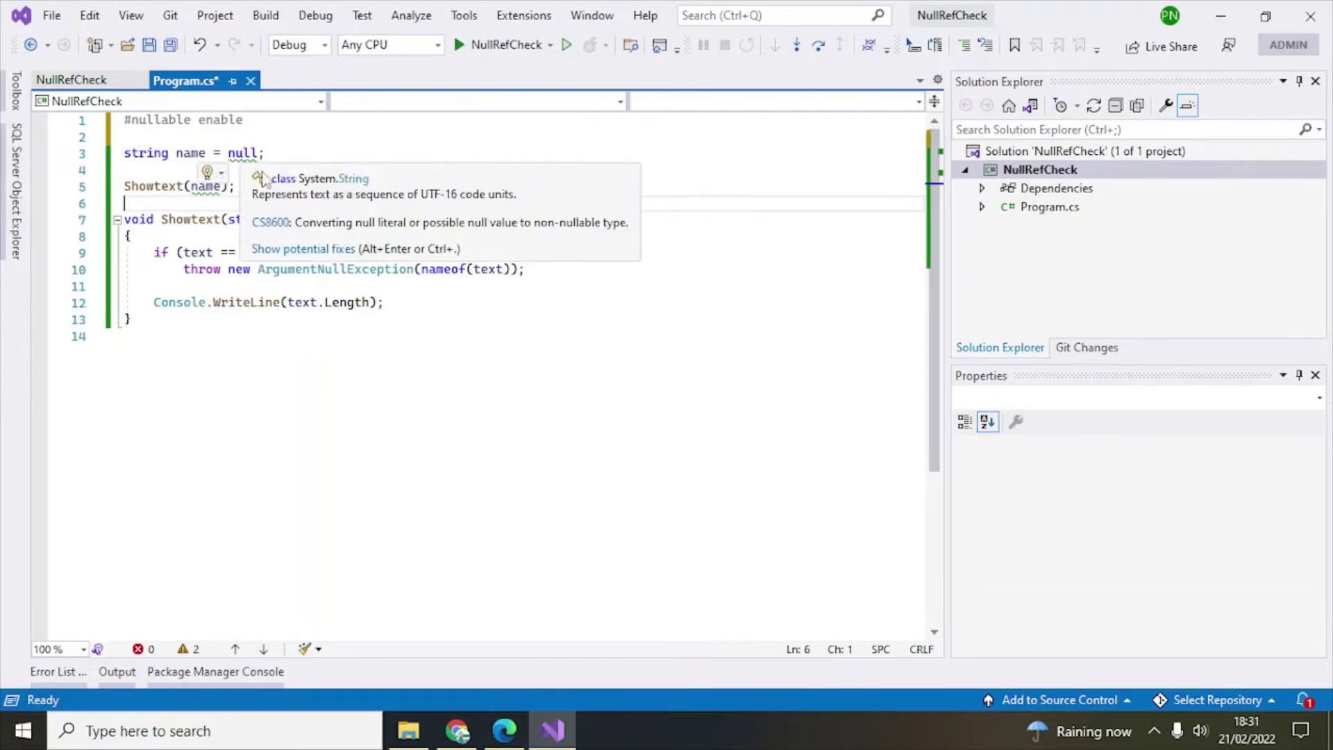
{"action": "left_click", "coordinate": [313, 152]}
{"action": "key", "text": "ctrl+s"}
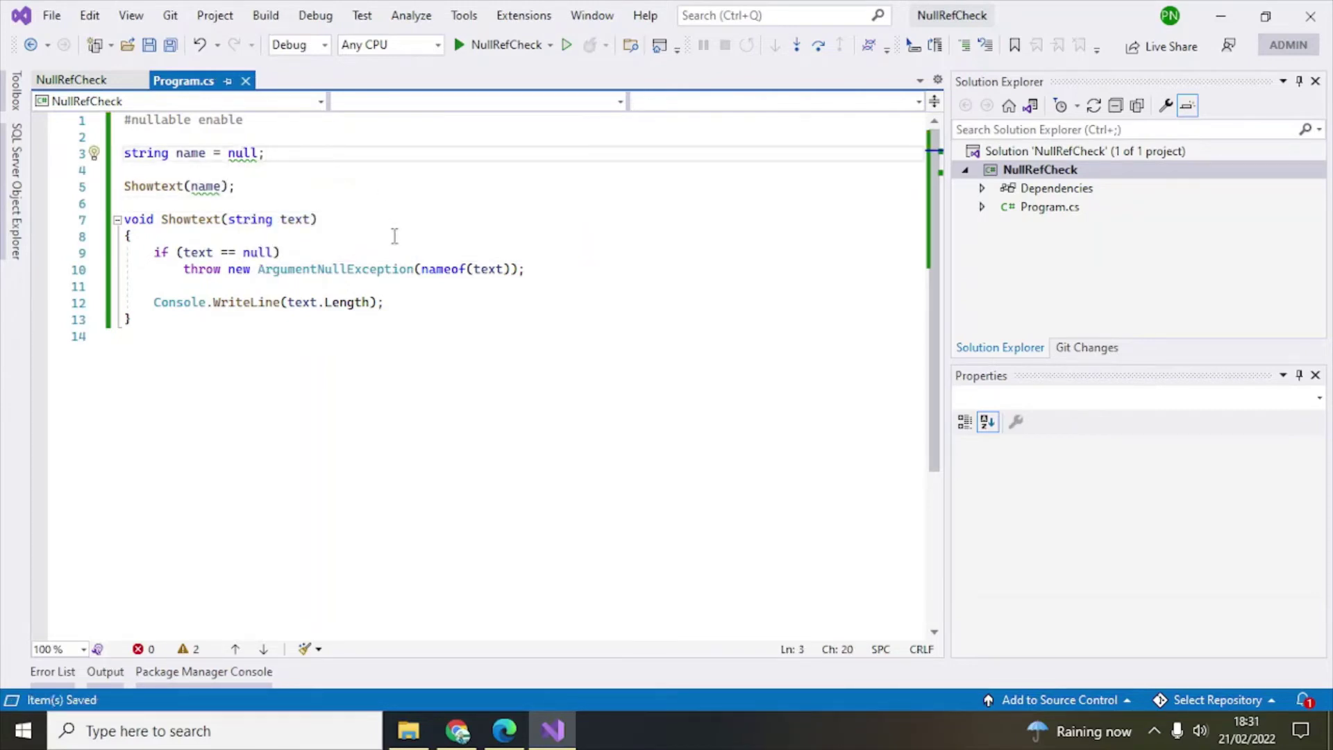
Delete the #nullable enable directive and declare name as `string?`.
{"action": "left_click_drag", "start_coordinate": [262, 122], "coordinate": [124, 122]}
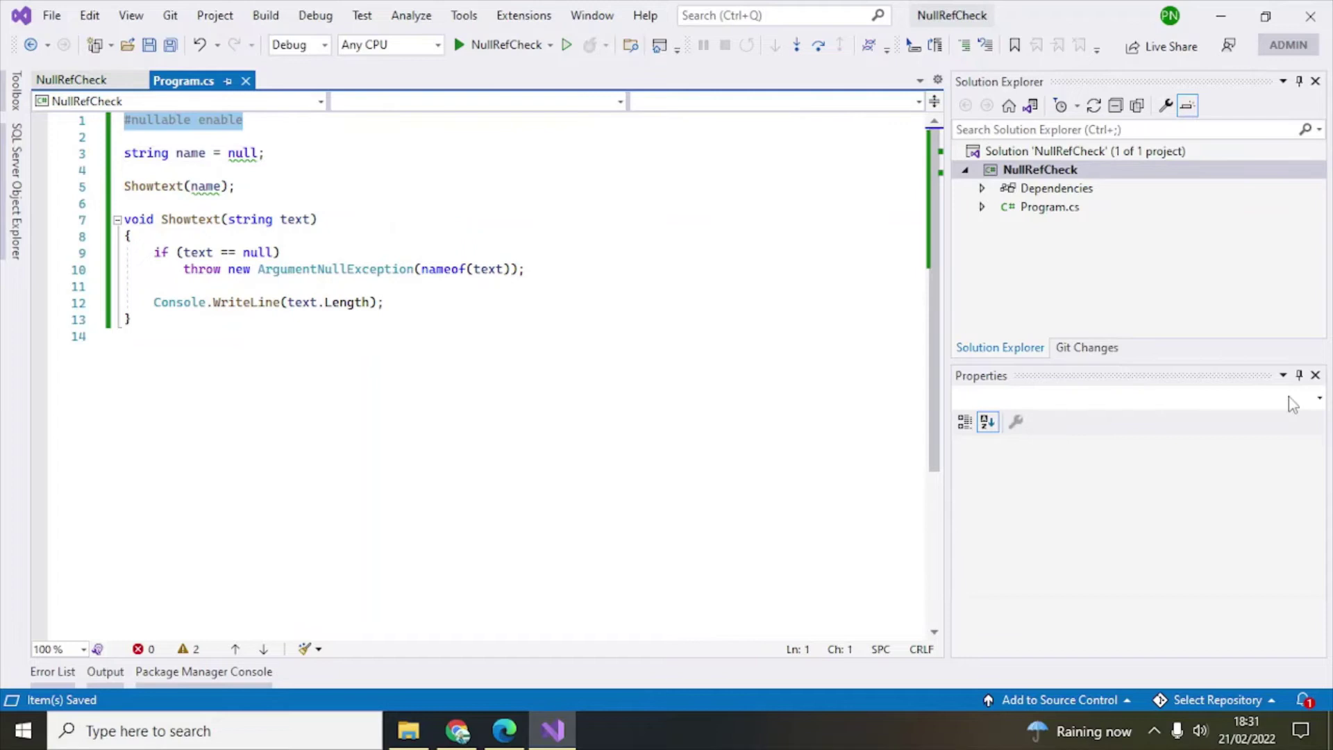
{"action": "key", "text": "Delete"}
{"action": "key", "text": "Delete"}
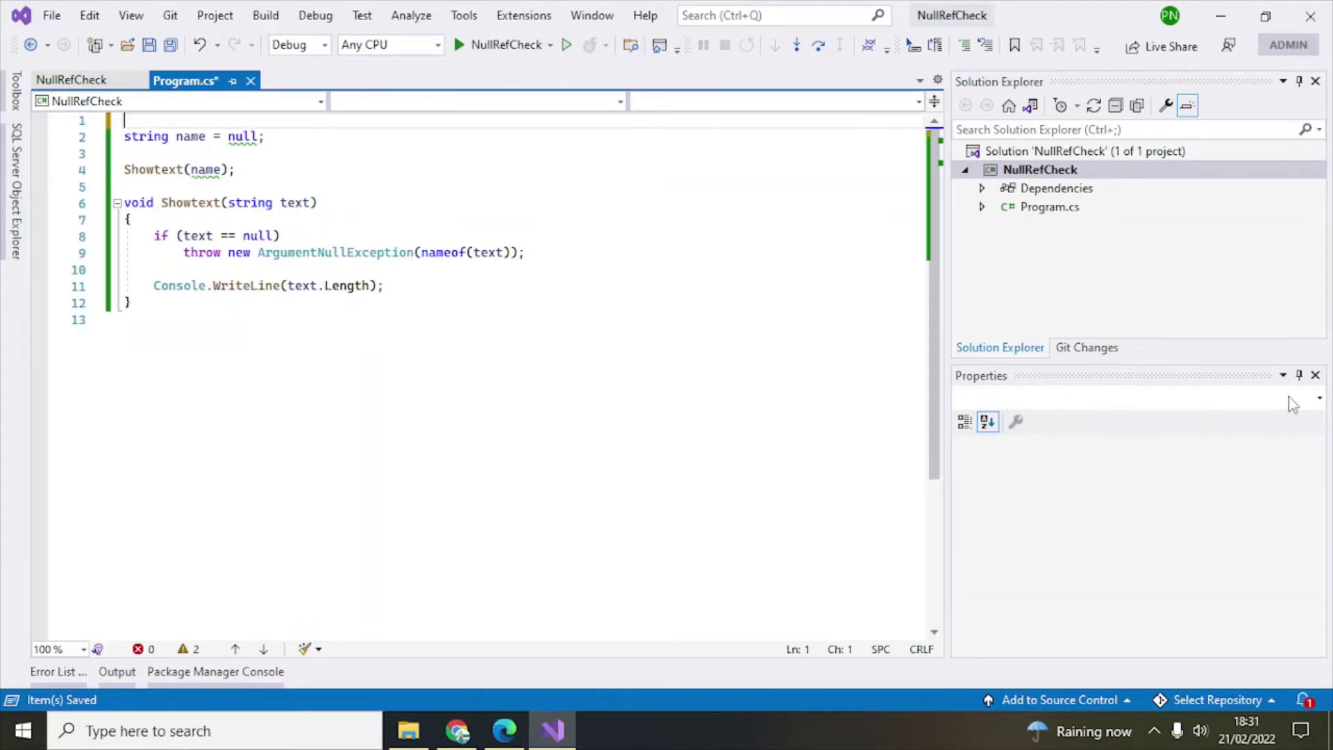
{"action": "key", "text": "Down"}
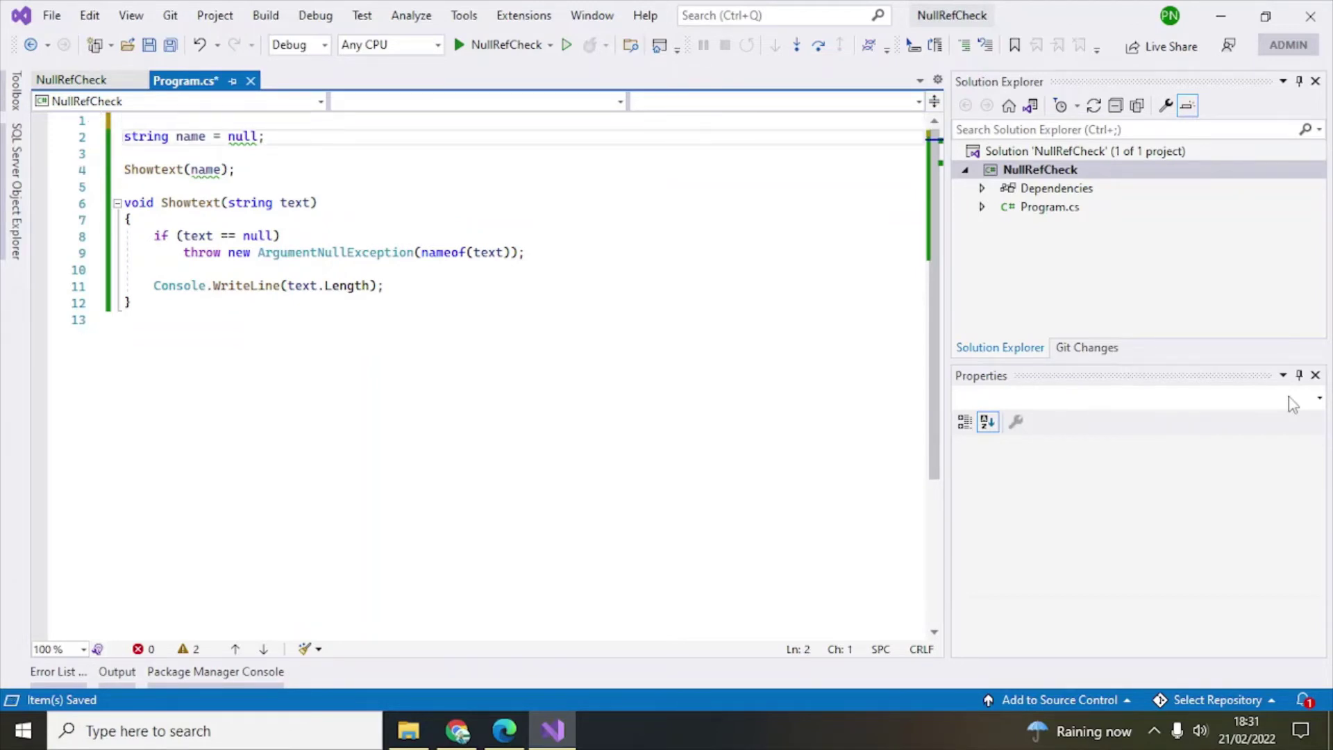
{"action": "key", "text": "ctrl+Right"}
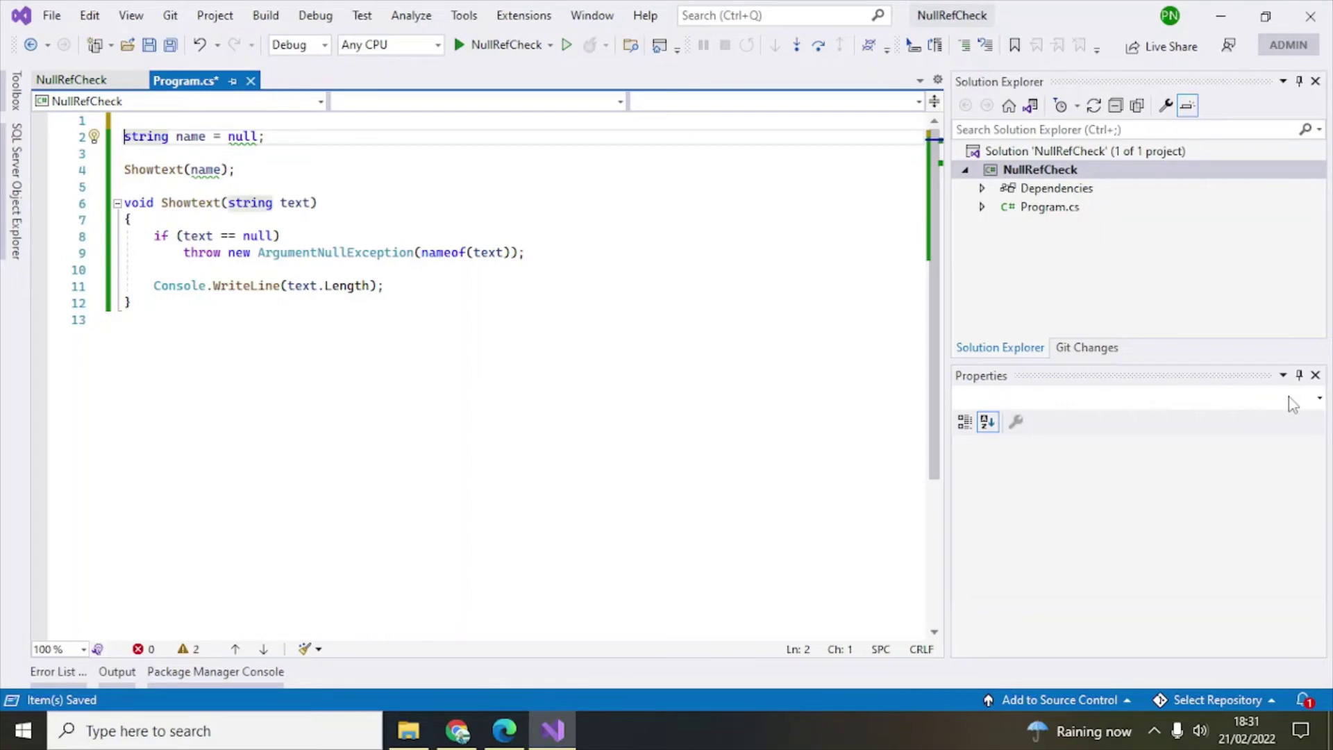
{"action": "key", "text": "ctrl+Right"}
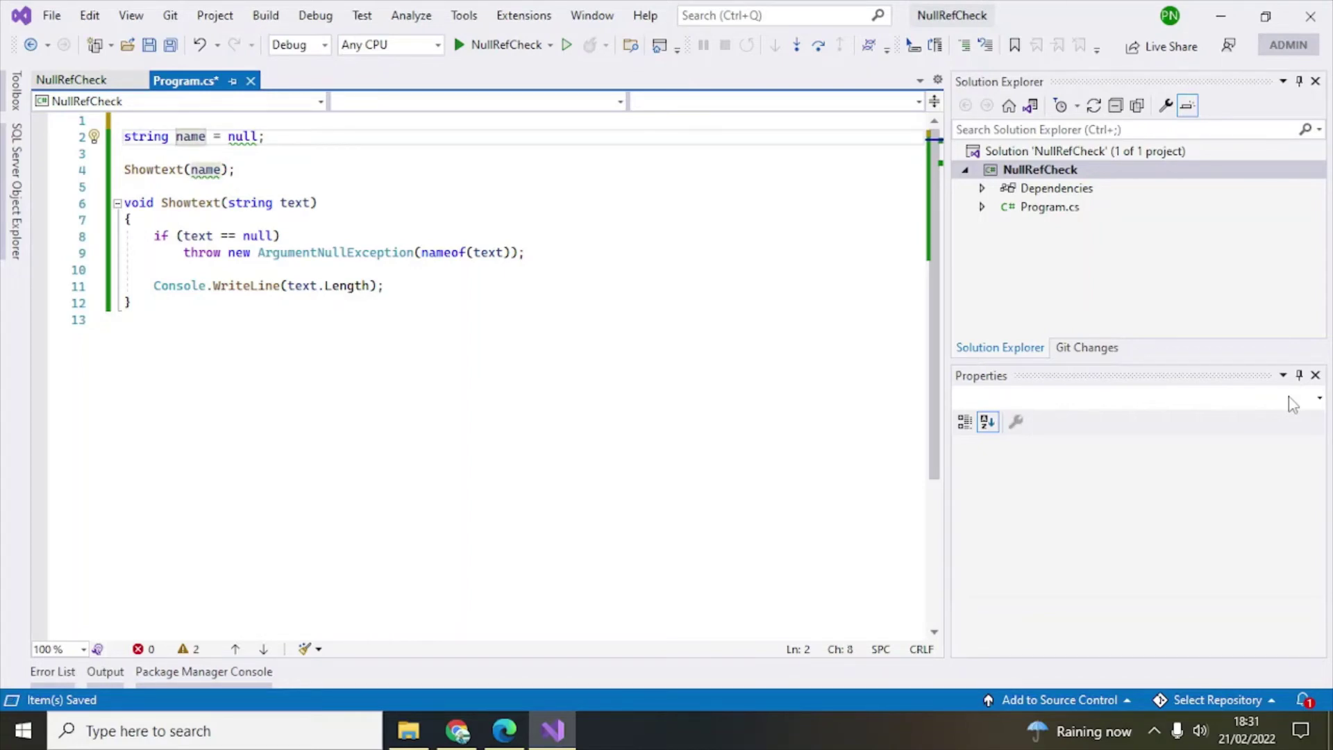
{"action": "key", "text": "ctrl+Right"}
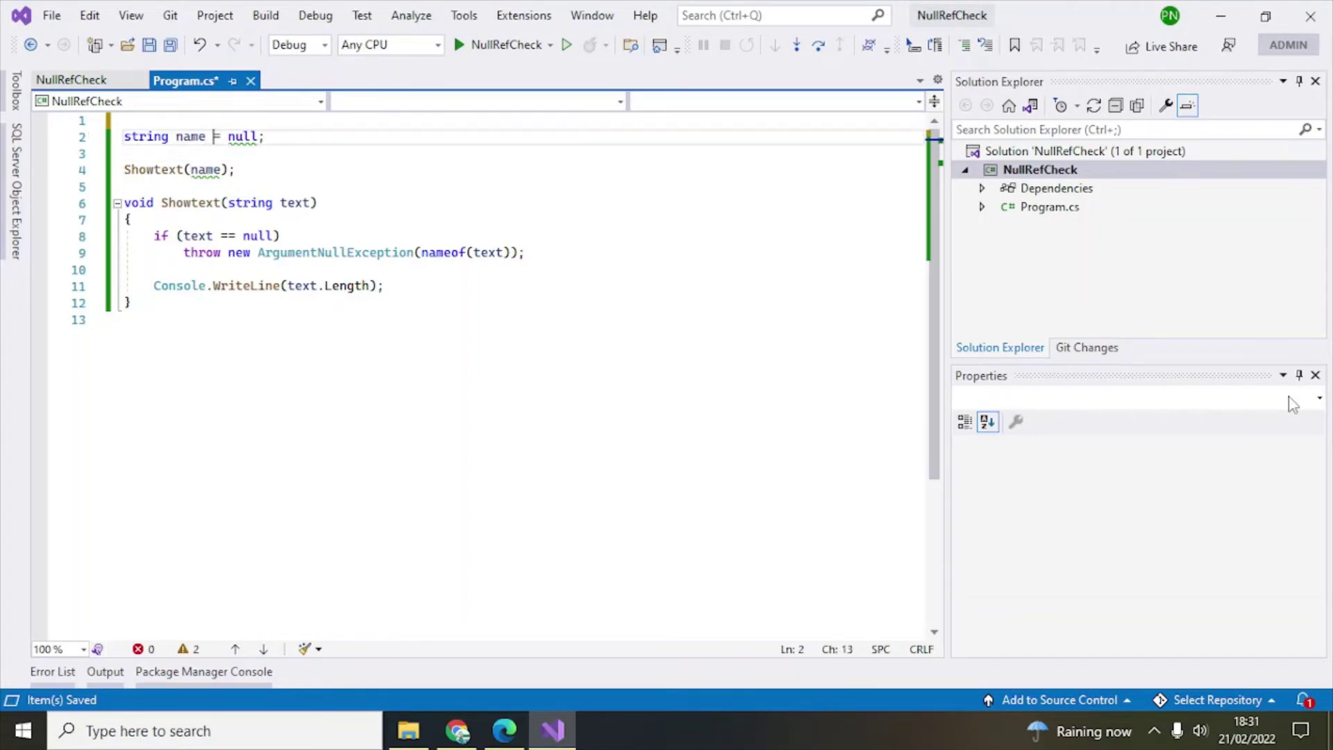
{"action": "key", "text": "ctrl+Left"}
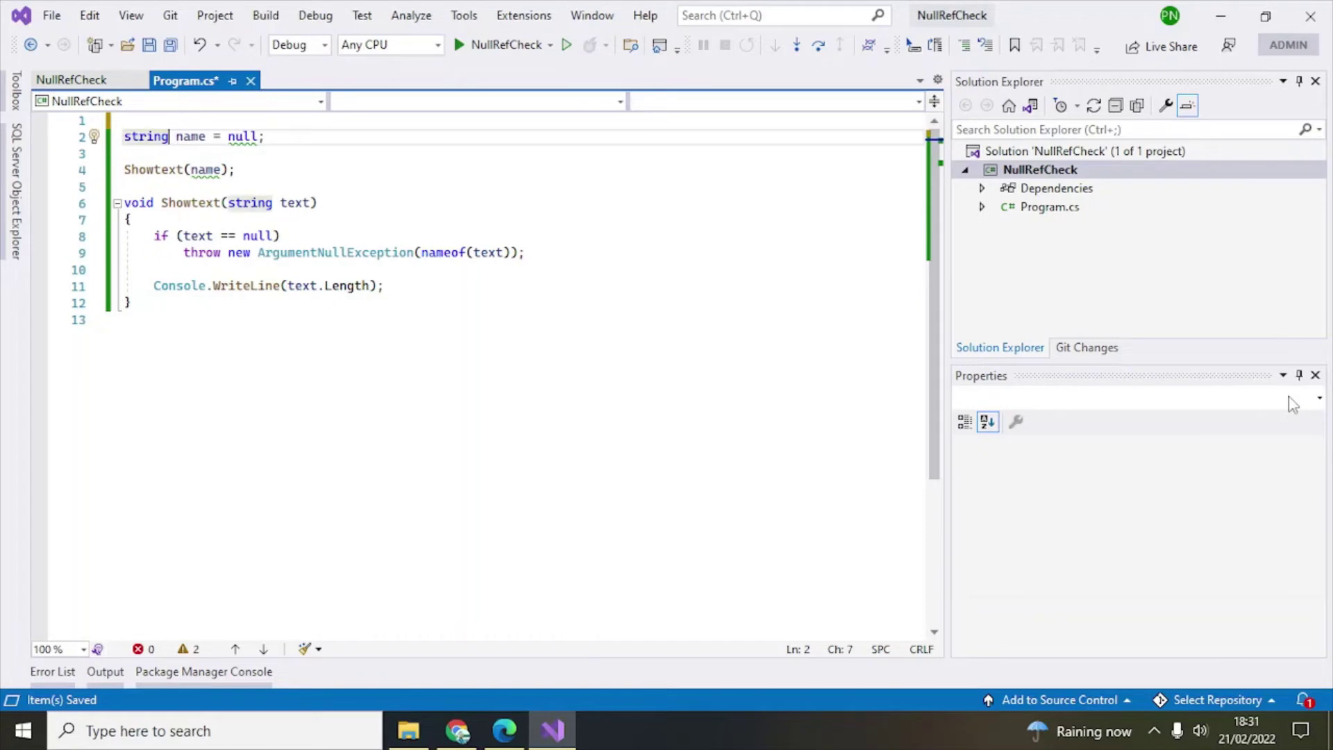
{"action": "type", "text": "?"}
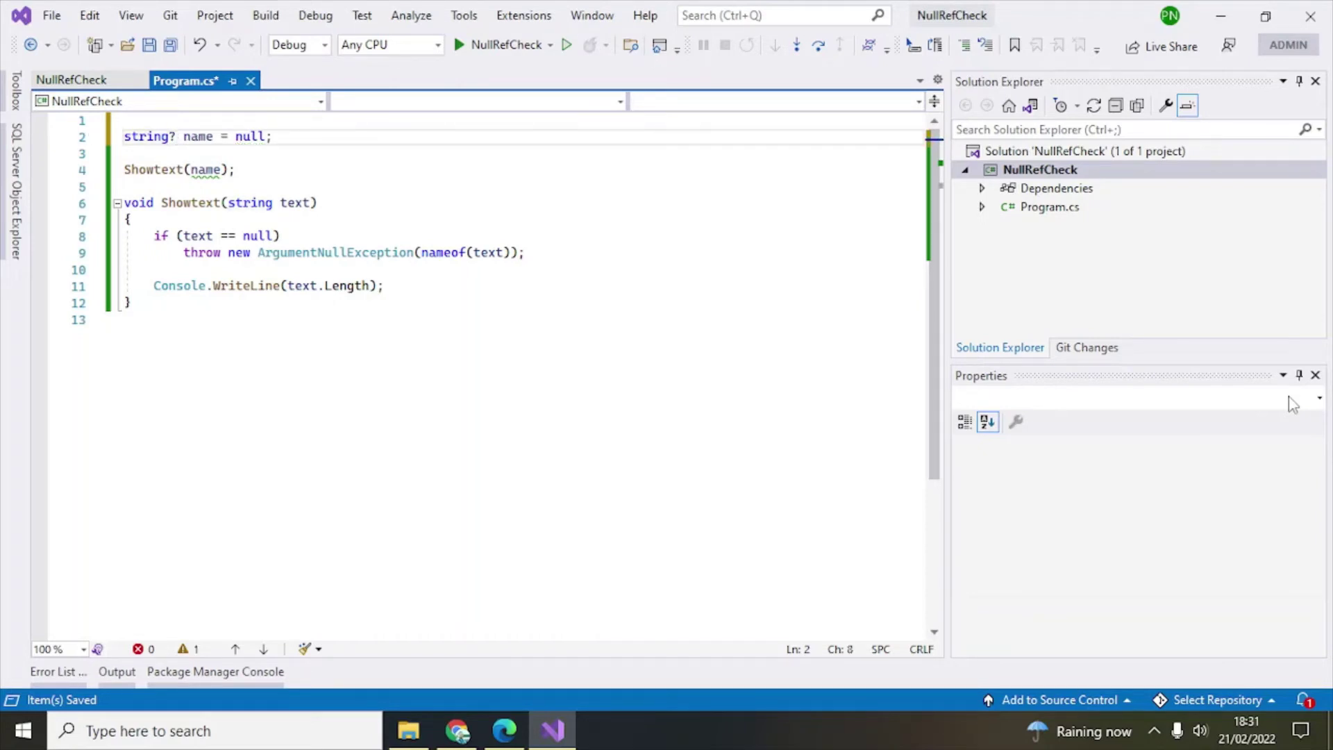
{"action": "key", "text": "Right"}
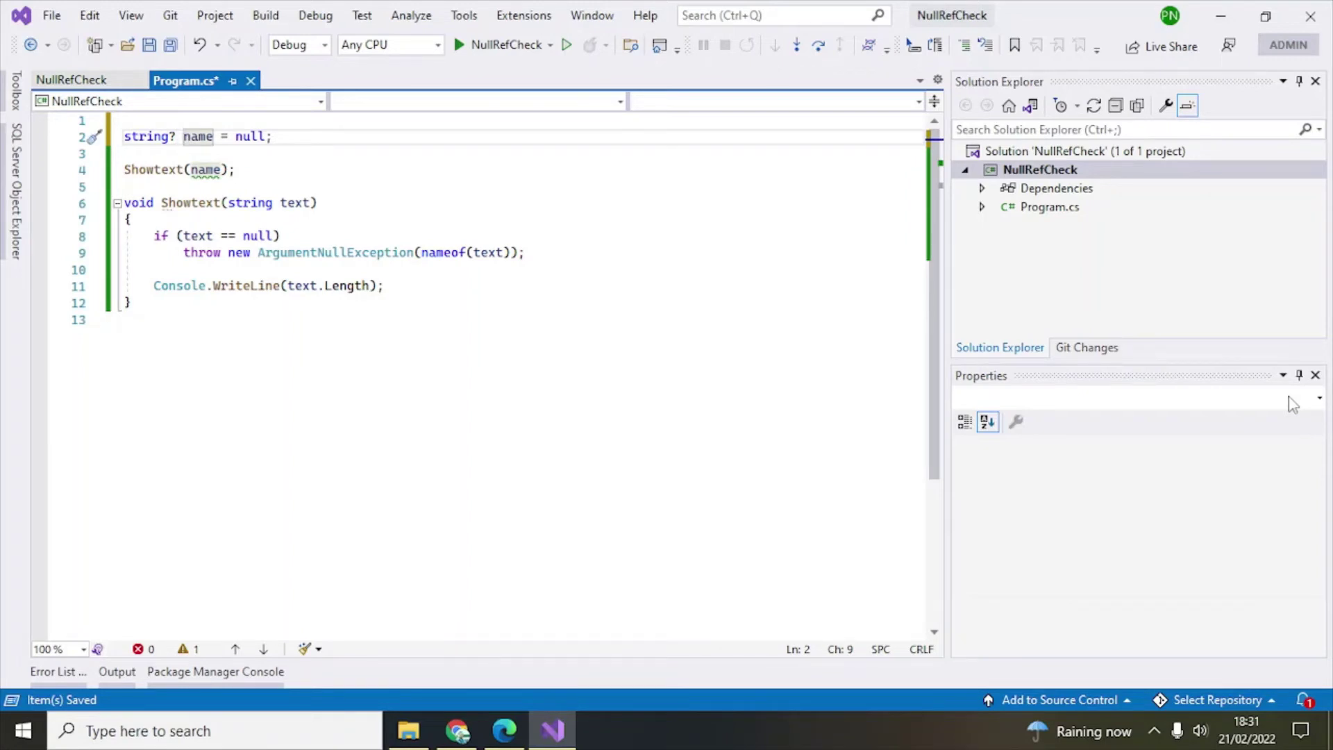
Make Showtext's text parameter `string?` as well.
{"action": "key", "text": "Right"}
{"action": "key", "text": "Right"}
{"action": "key", "text": "Right"}
{"action": "key", "text": "Down"}
{"action": "key", "text": "Down"}
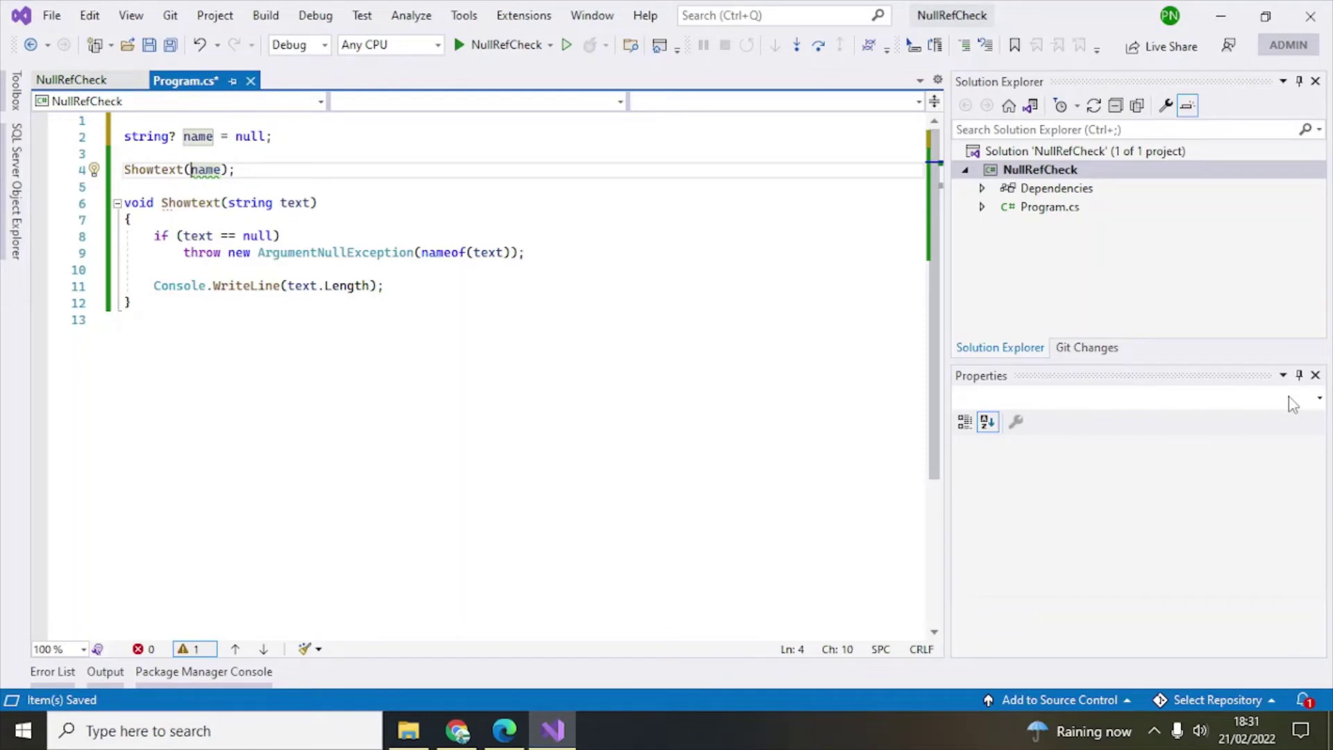
{"action": "key", "text": "Down"}
{"action": "key", "text": "Down"}
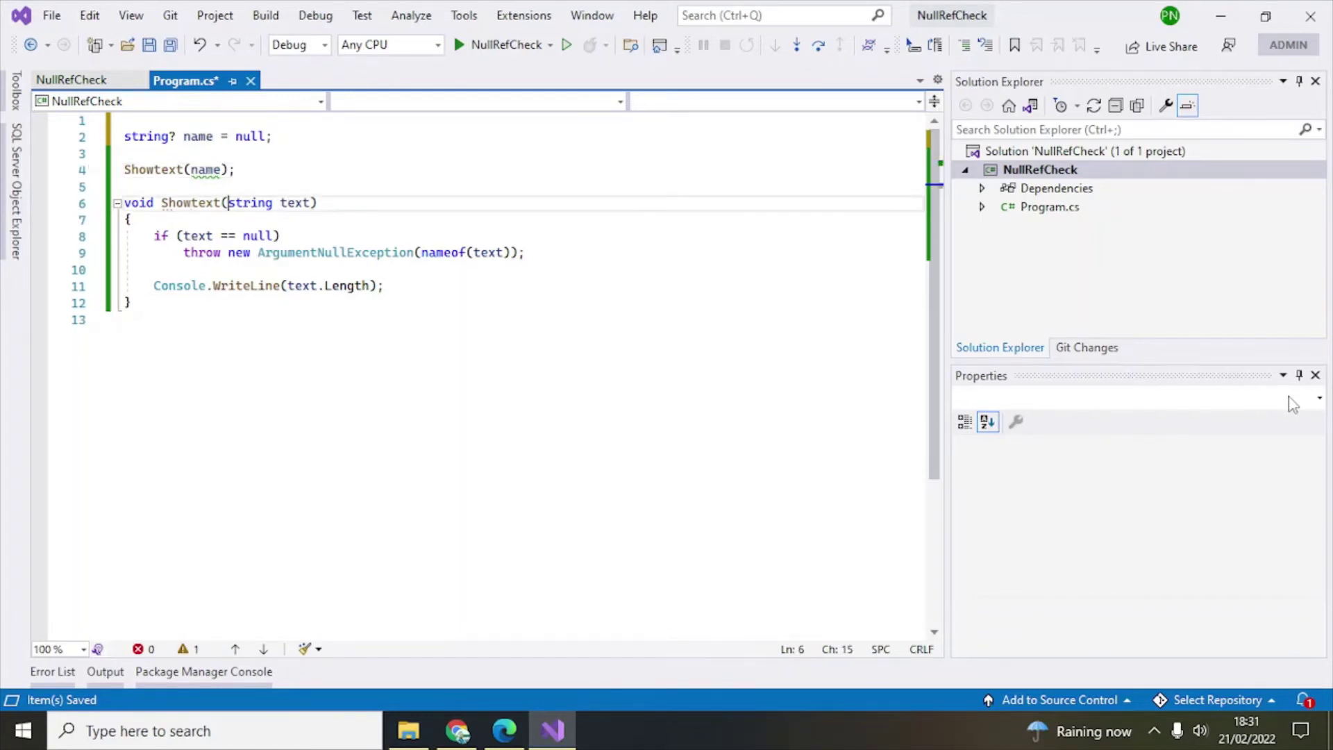
{"action": "key", "text": "Right"}
{"action": "key", "text": "Right"}
{"action": "key", "text": "Right"}
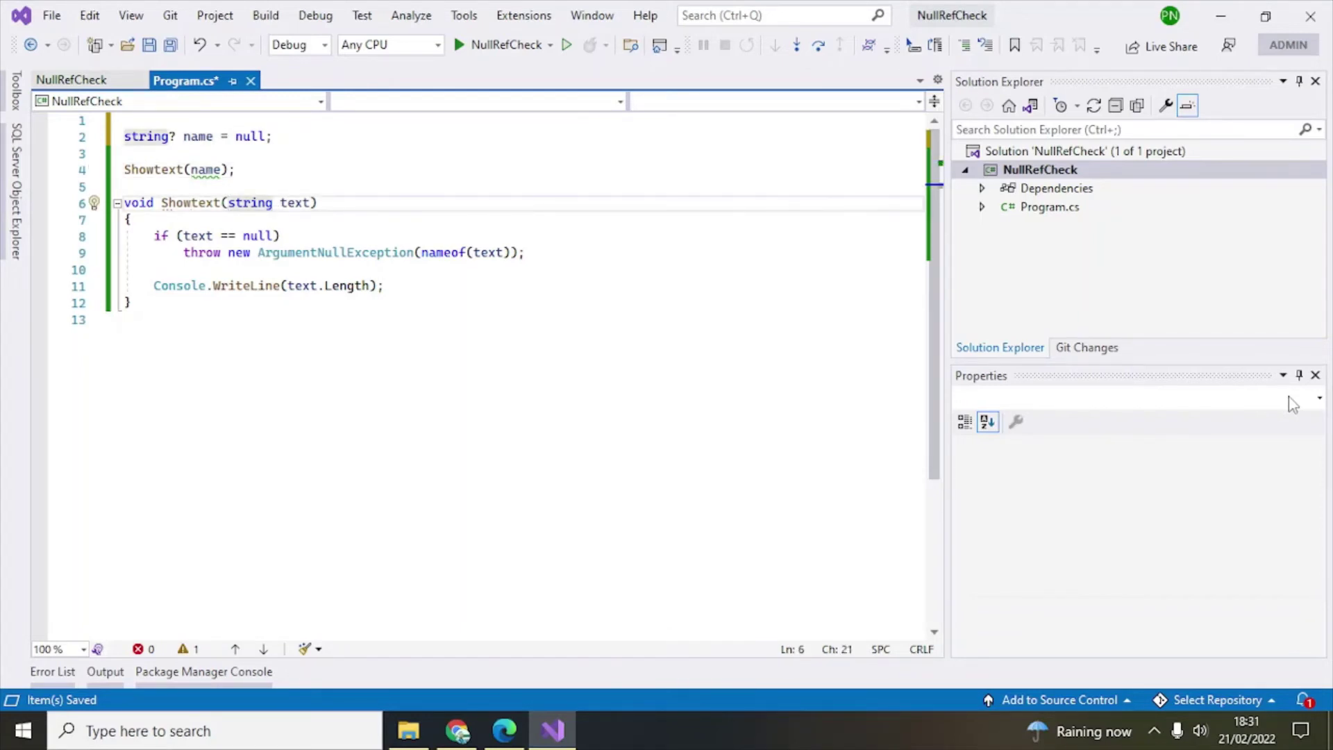
{"action": "type", "text": "?"}
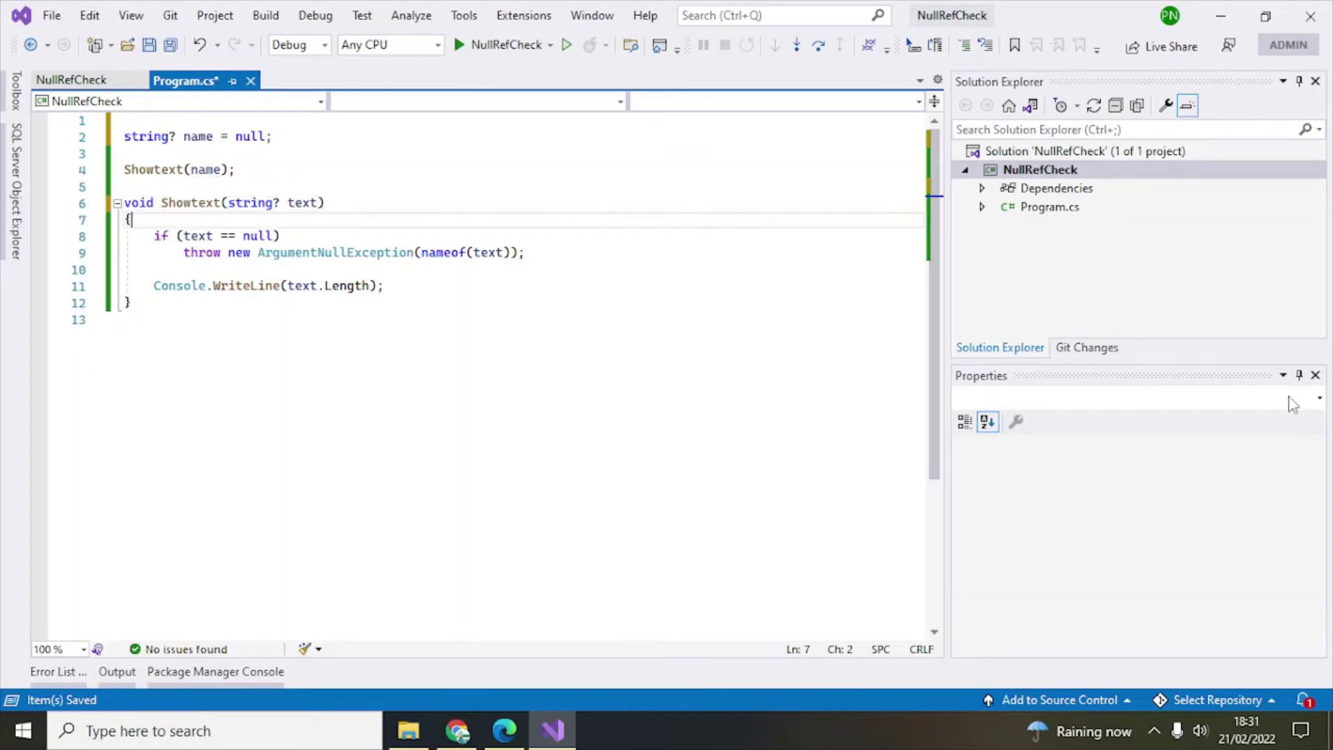
{"action": "key", "text": "Up"}
{"action": "key", "text": "Up"}
{"action": "key", "text": "Up"}
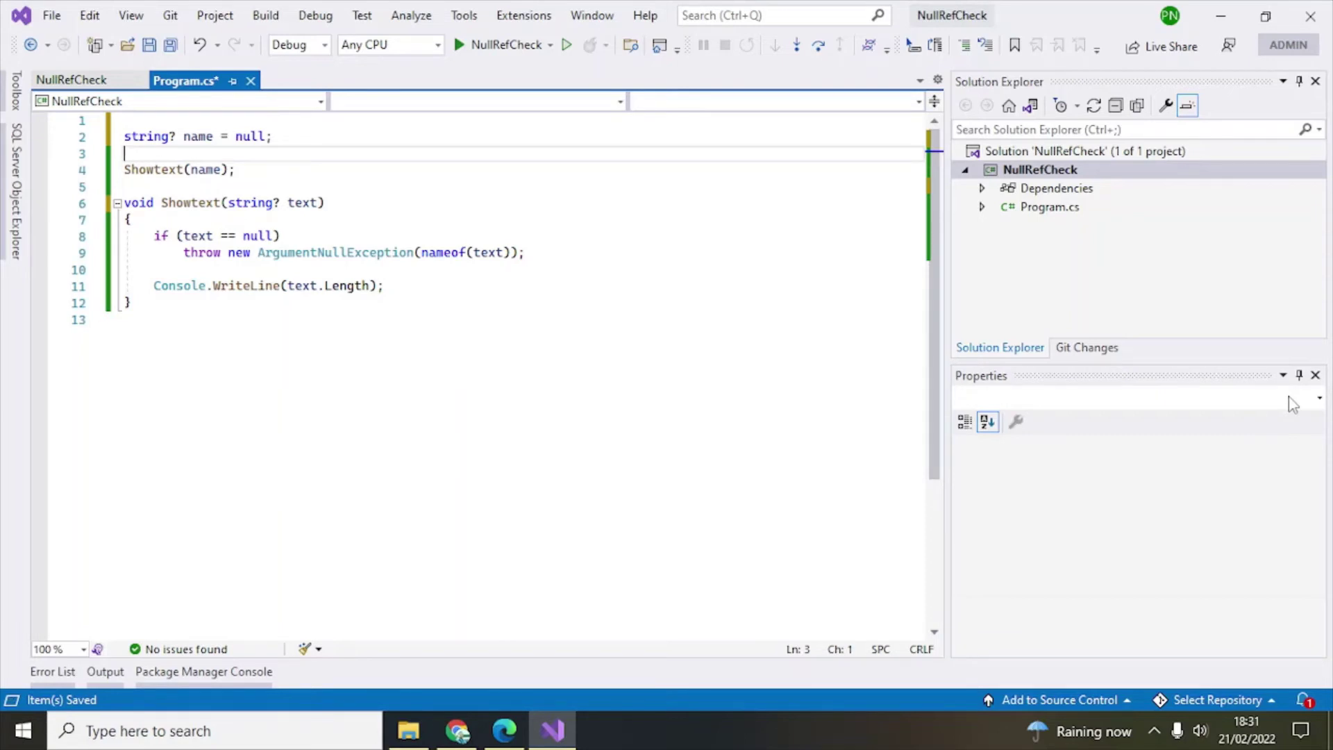
Select the if-null check and its throw to review them, then save Program.cs.
{"action": "key", "text": "Down"}
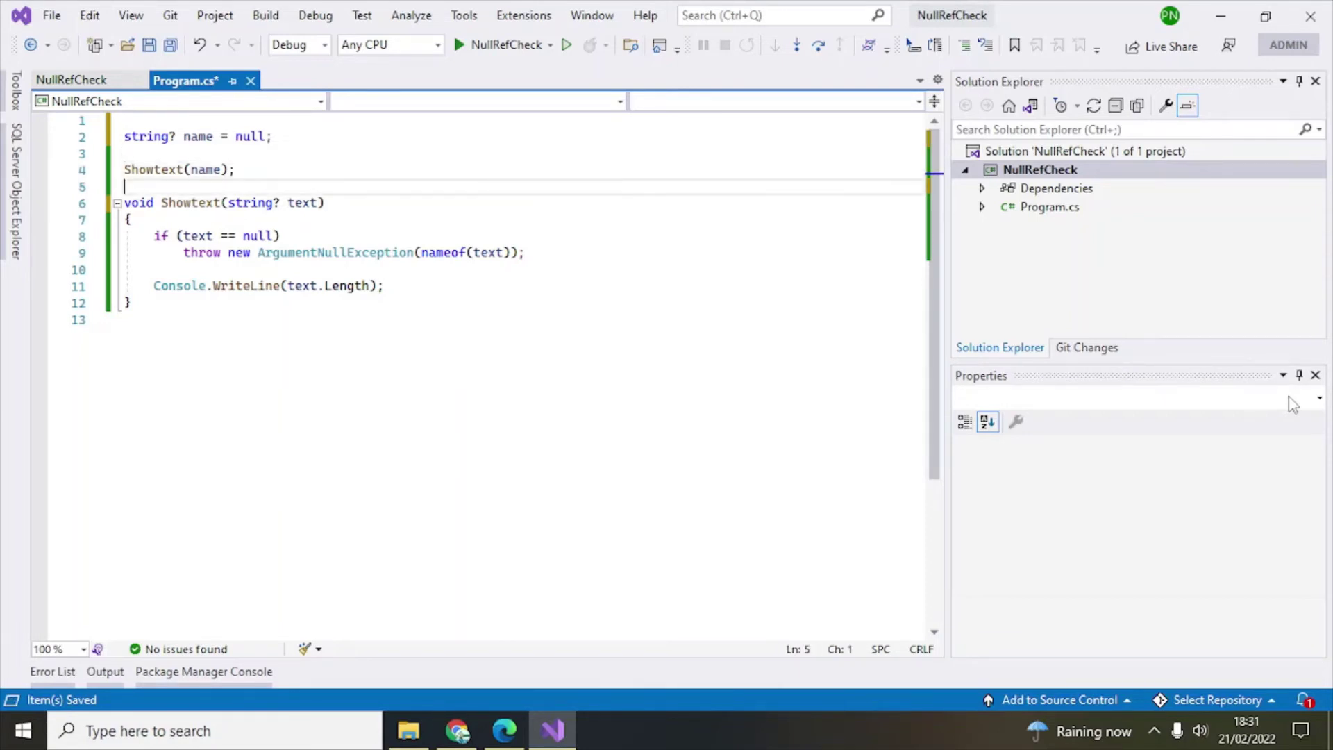
{"action": "key", "text": "Down"}
{"action": "key", "text": "Down"}
{"action": "key", "text": "Down"}
{"action": "key", "text": "End"}
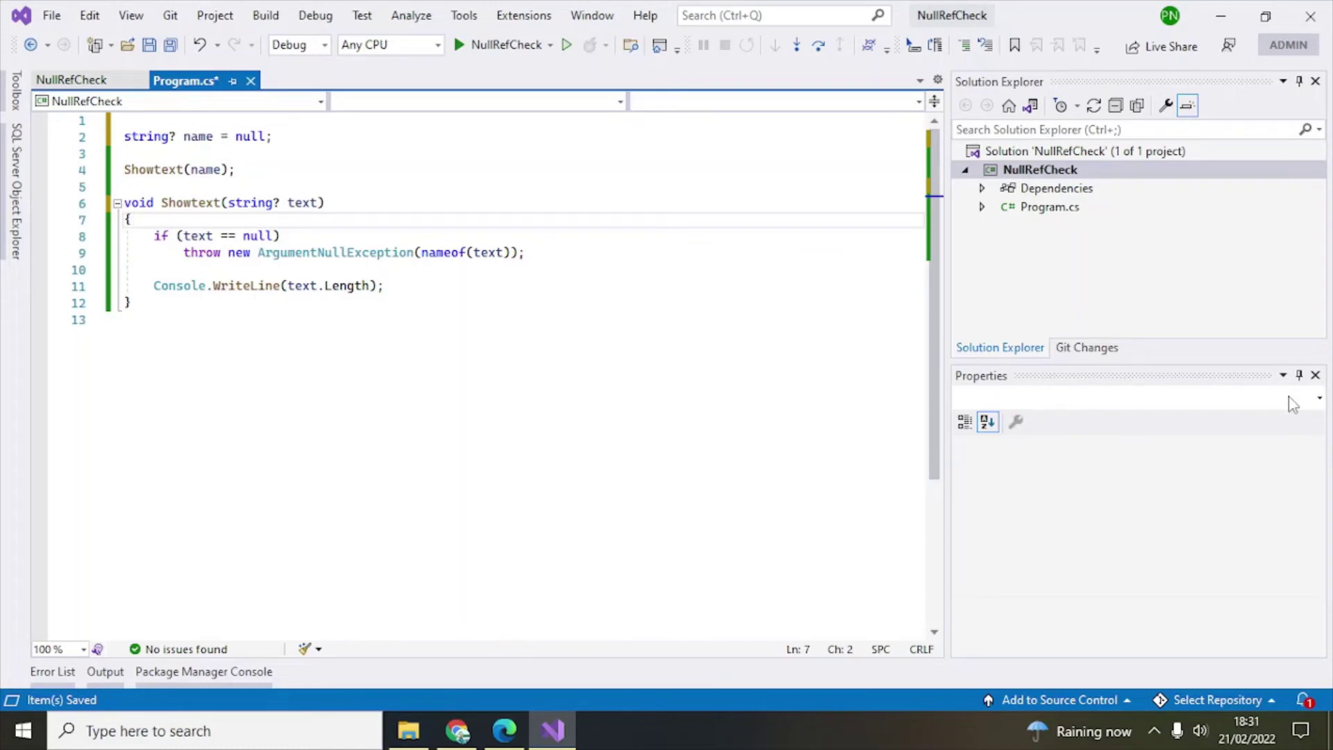
{"action": "key", "text": "Down"}
{"action": "key", "text": "End"}
{"action": "key", "text": "ctrl+Left"}
{"action": "key", "text": "ctrl+Left"}
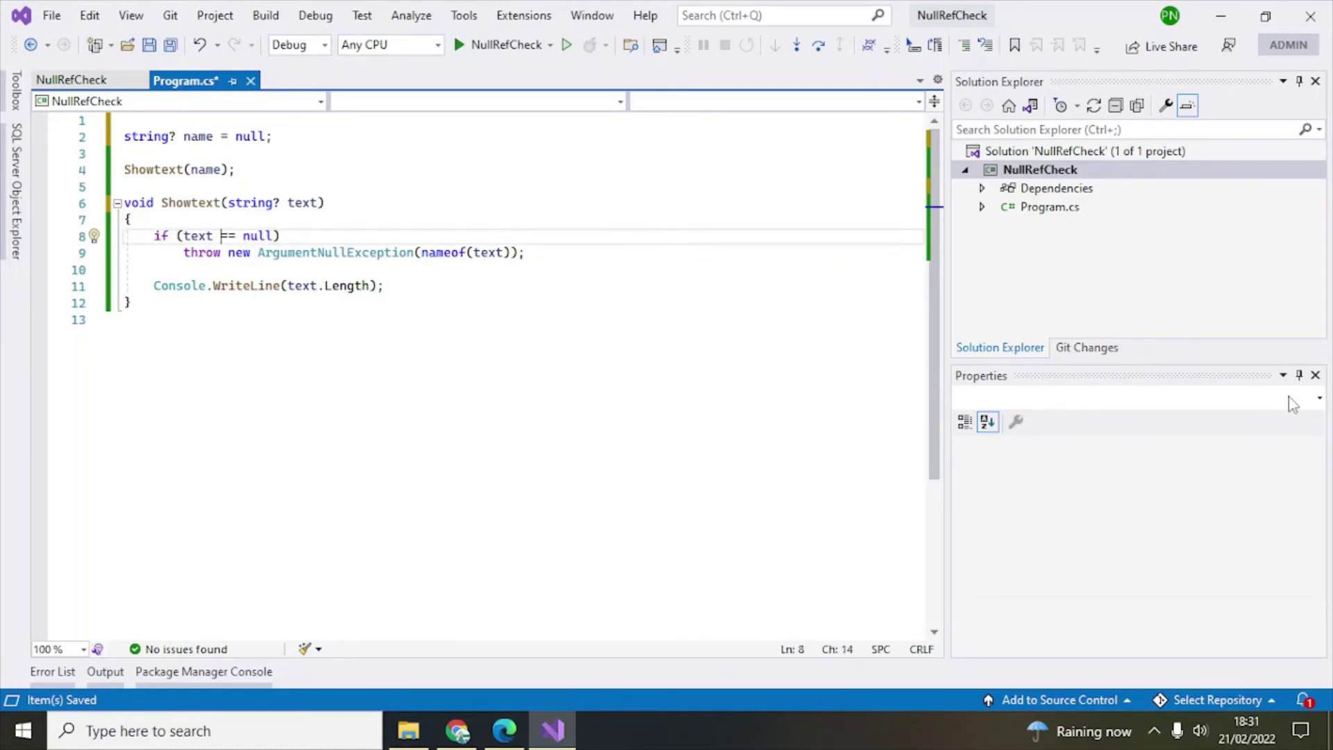
{"action": "key", "text": "ctrl+Left"}
{"action": "key", "text": "ctrl+Left"}
{"action": "key", "text": "ctrl+Left"}
{"action": "key", "text": "shift+Down"}
{"action": "key", "text": "shift+Down"}
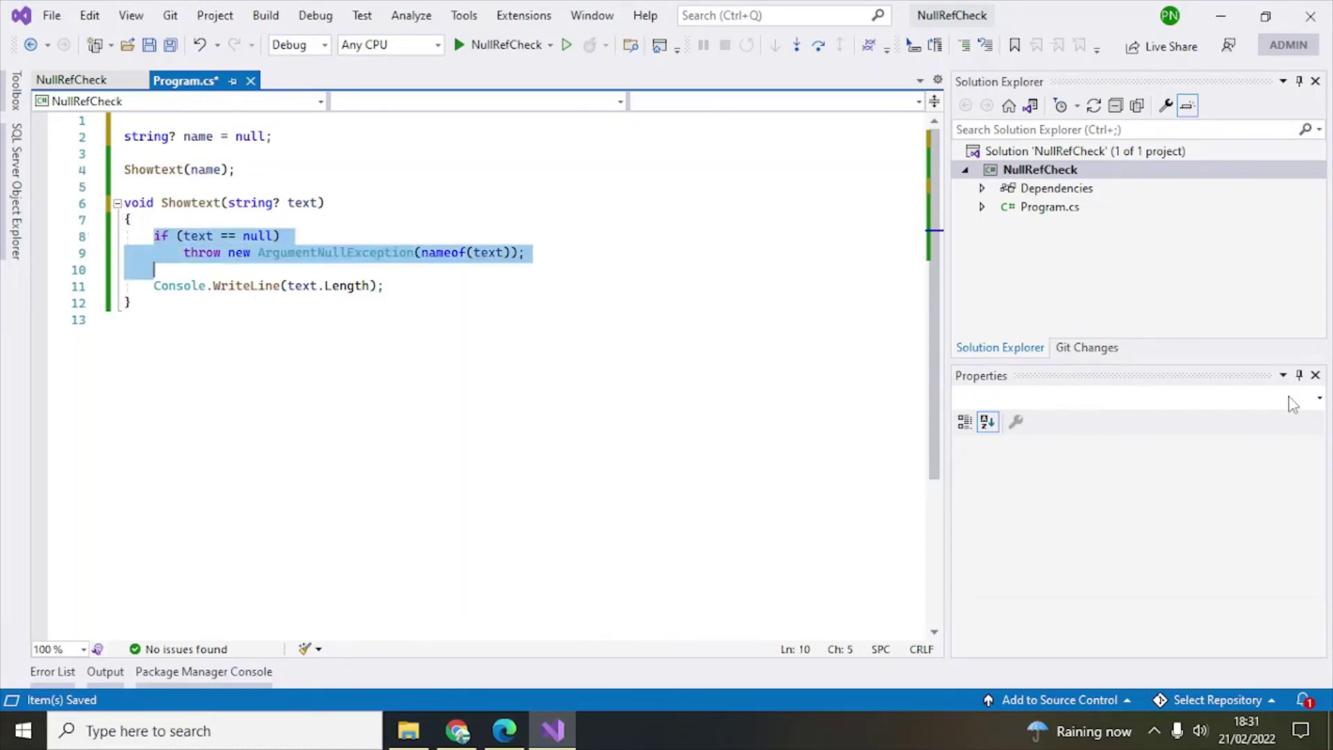
{"action": "key", "text": "Up"}
{"action": "key", "text": "Up"}
{"action": "key", "text": "Up"}
{"action": "key", "text": "Up"}
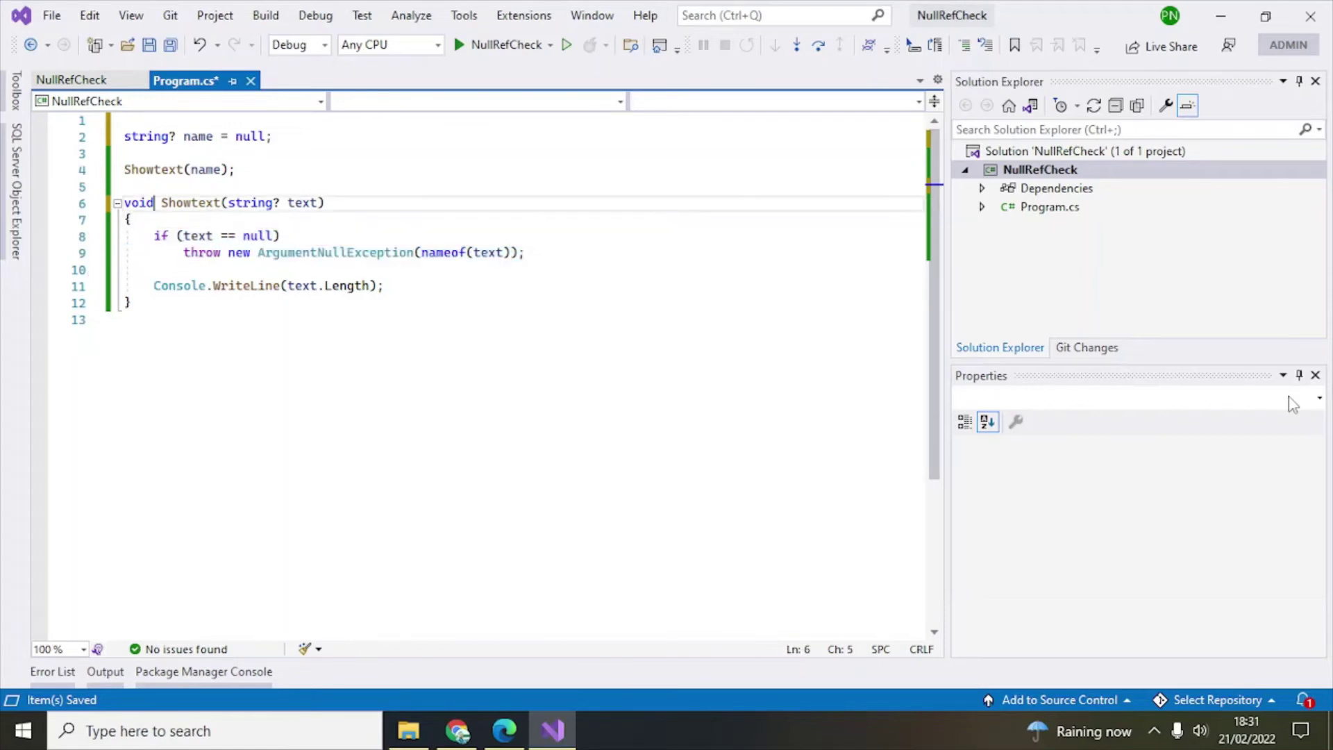
{"action": "key", "text": "ctrl+s"}
{"action": "key", "text": "Down"}
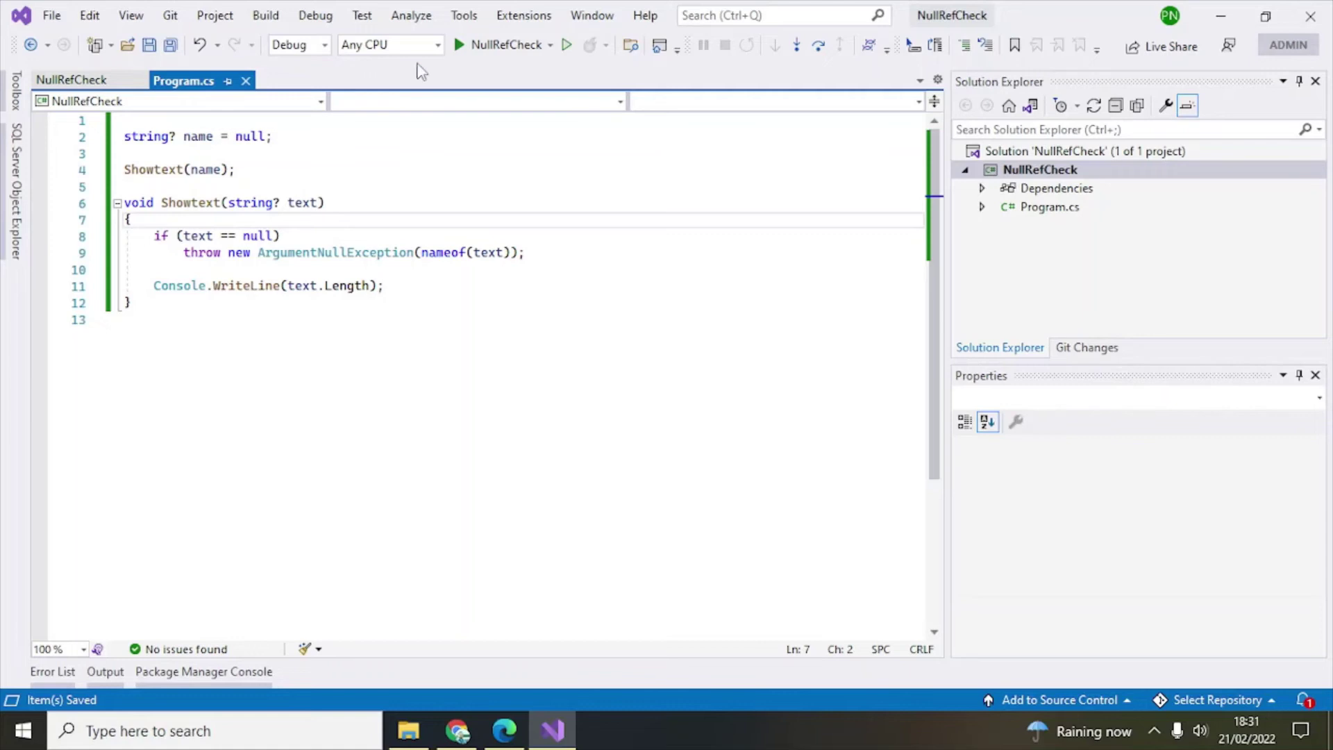
Run NullRefCheck, view the ArgumentNullException for 'text', close the consoles, and stop debugging.
{"action": "left_click", "coordinate": [489, 46]}
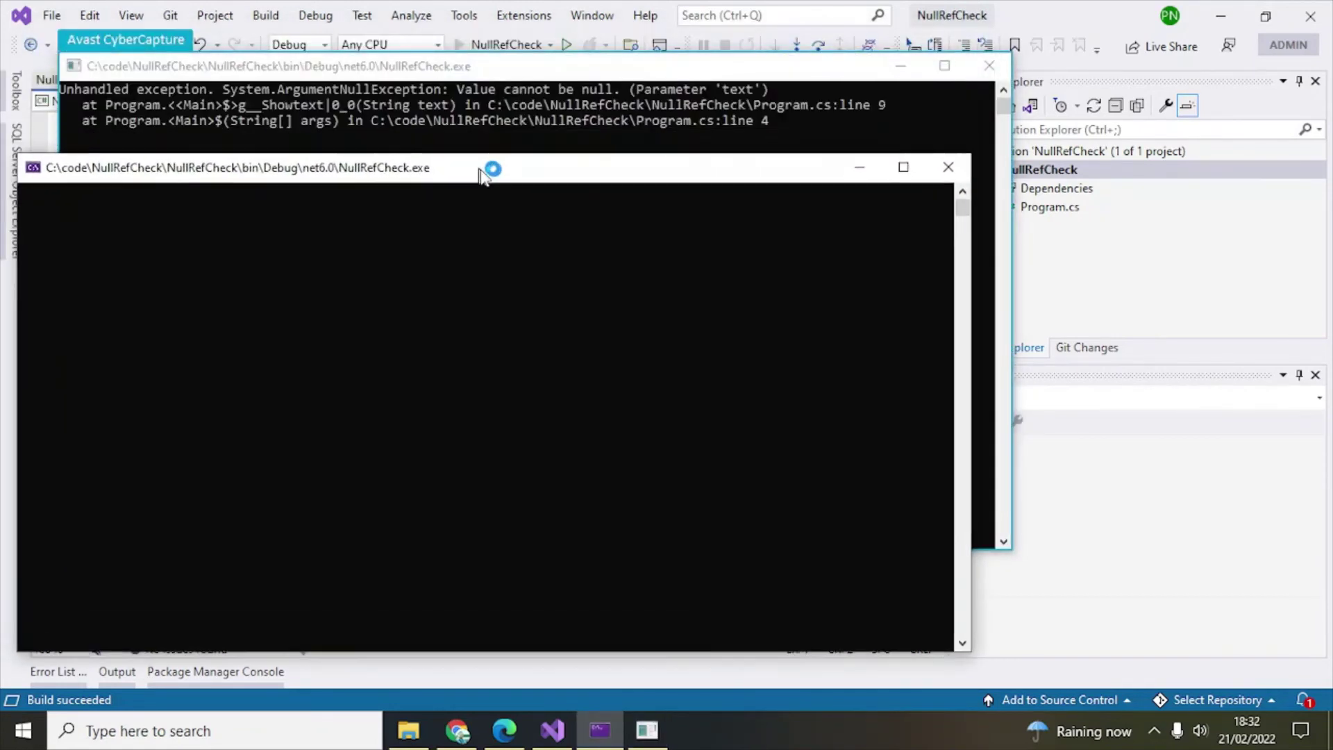
{"action": "left_click_drag", "start_coordinate": [578, 68], "coordinate": [604, 170]}
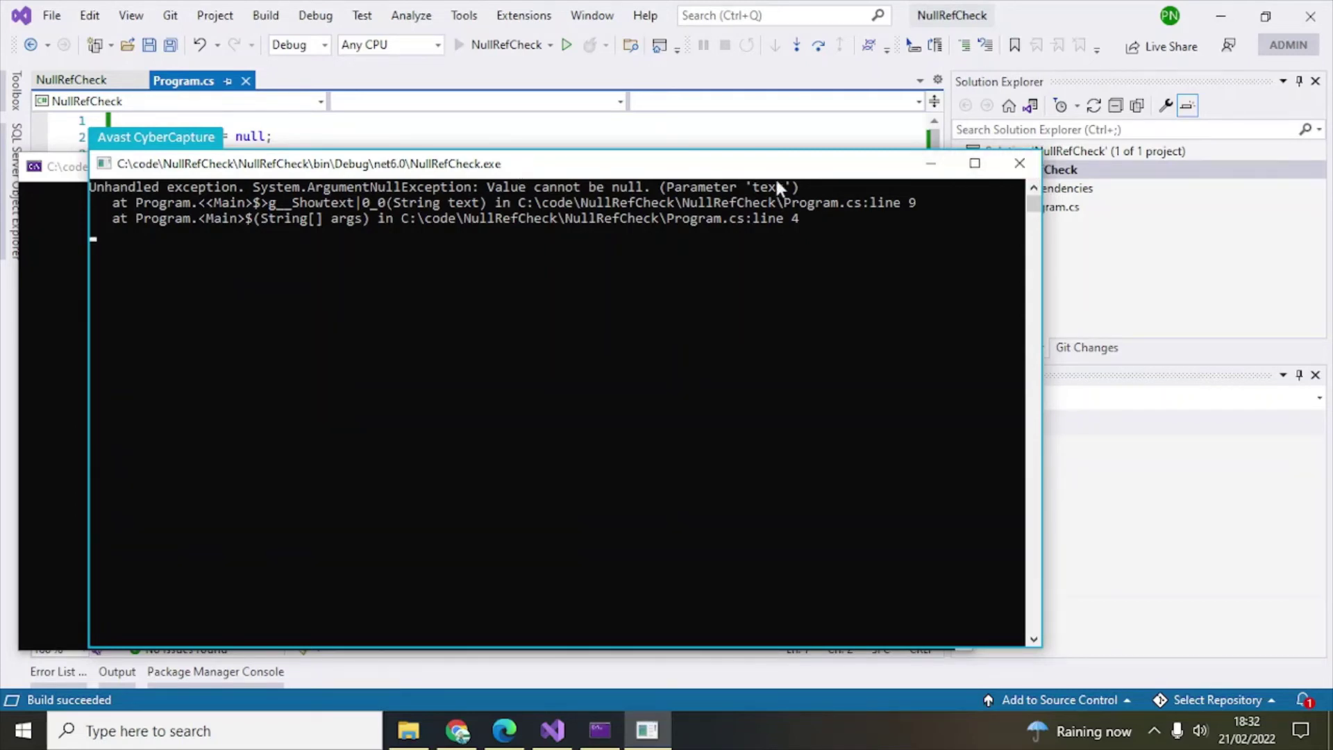
{"action": "left_click", "coordinate": [1020, 164]}
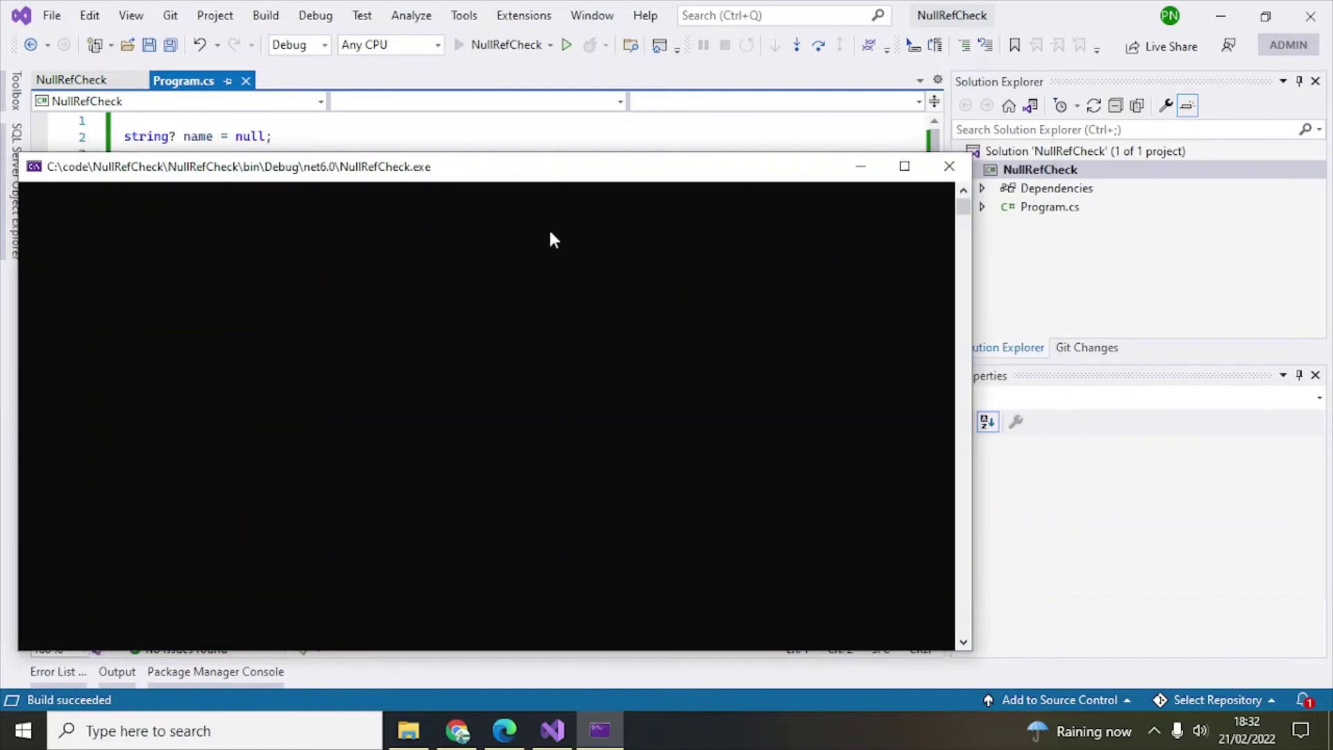
{"action": "left_click", "coordinate": [948, 168]}
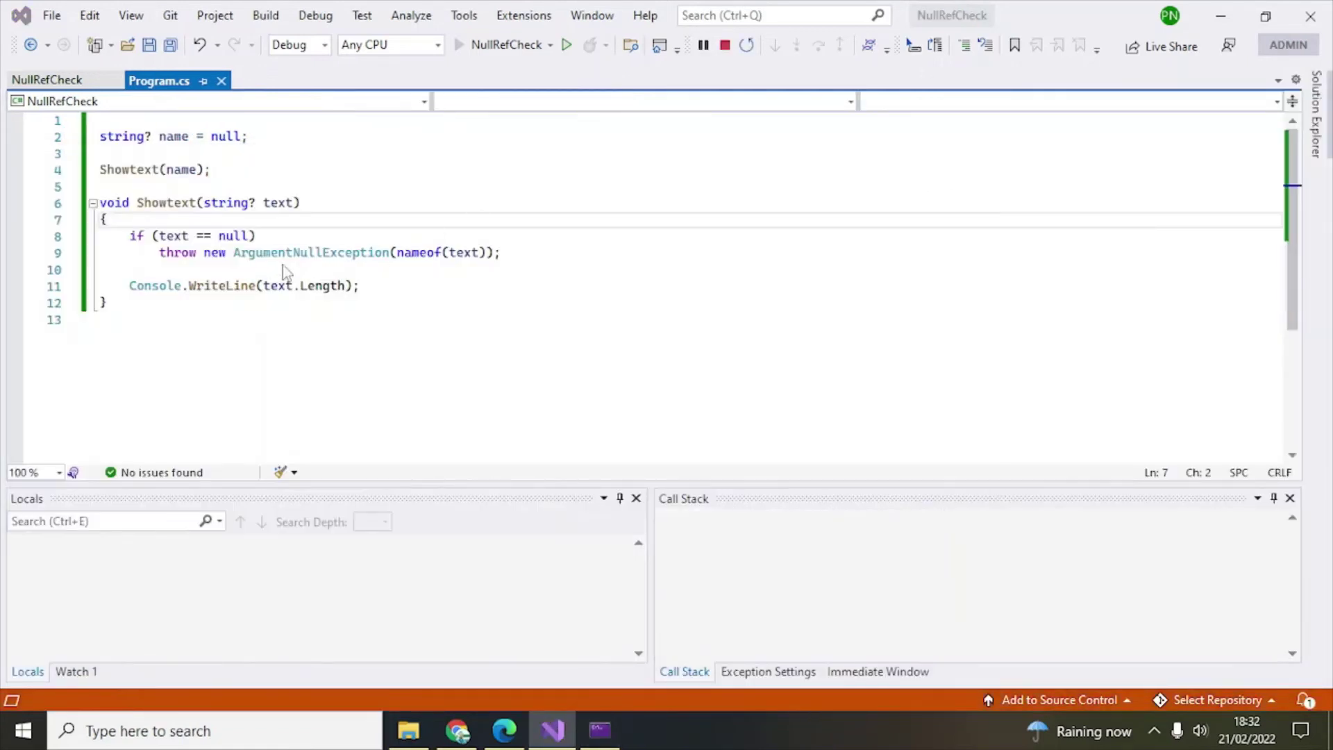
{"action": "left_click", "coordinate": [365, 202]}
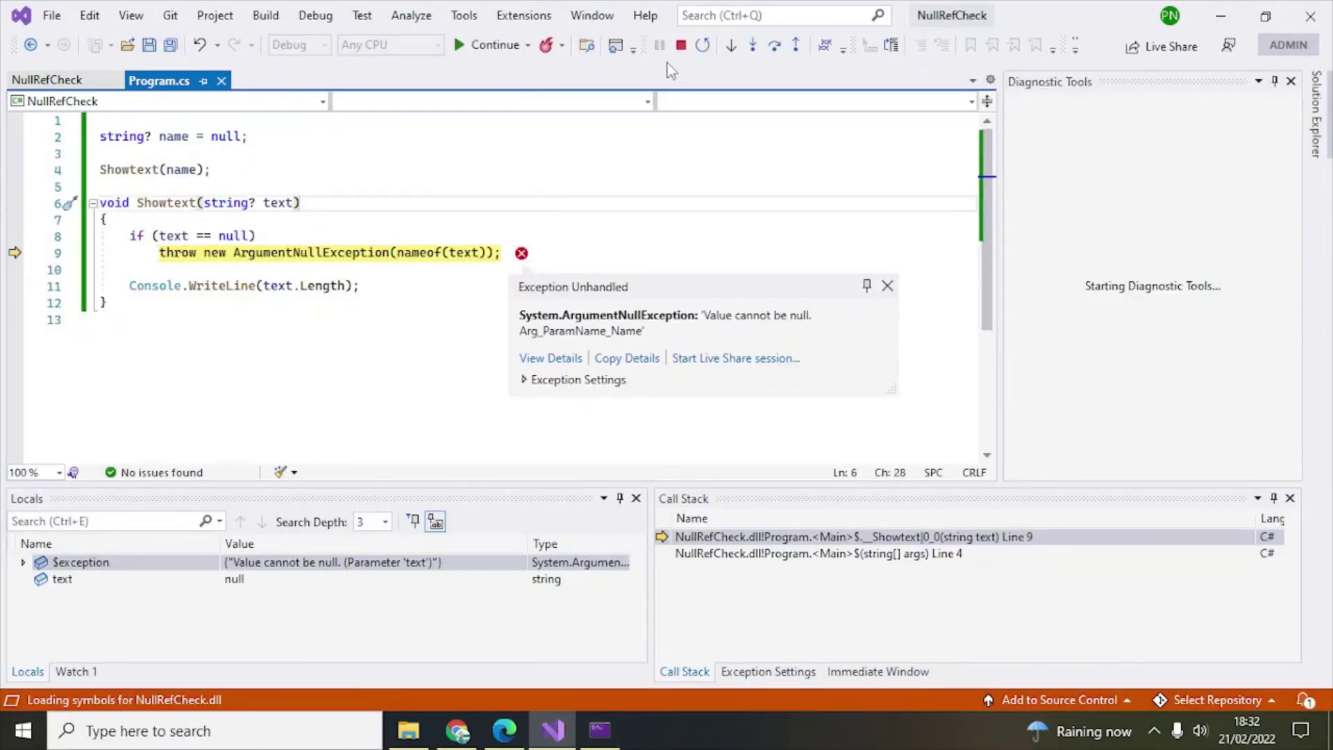
{"action": "left_click", "coordinate": [679, 46]}
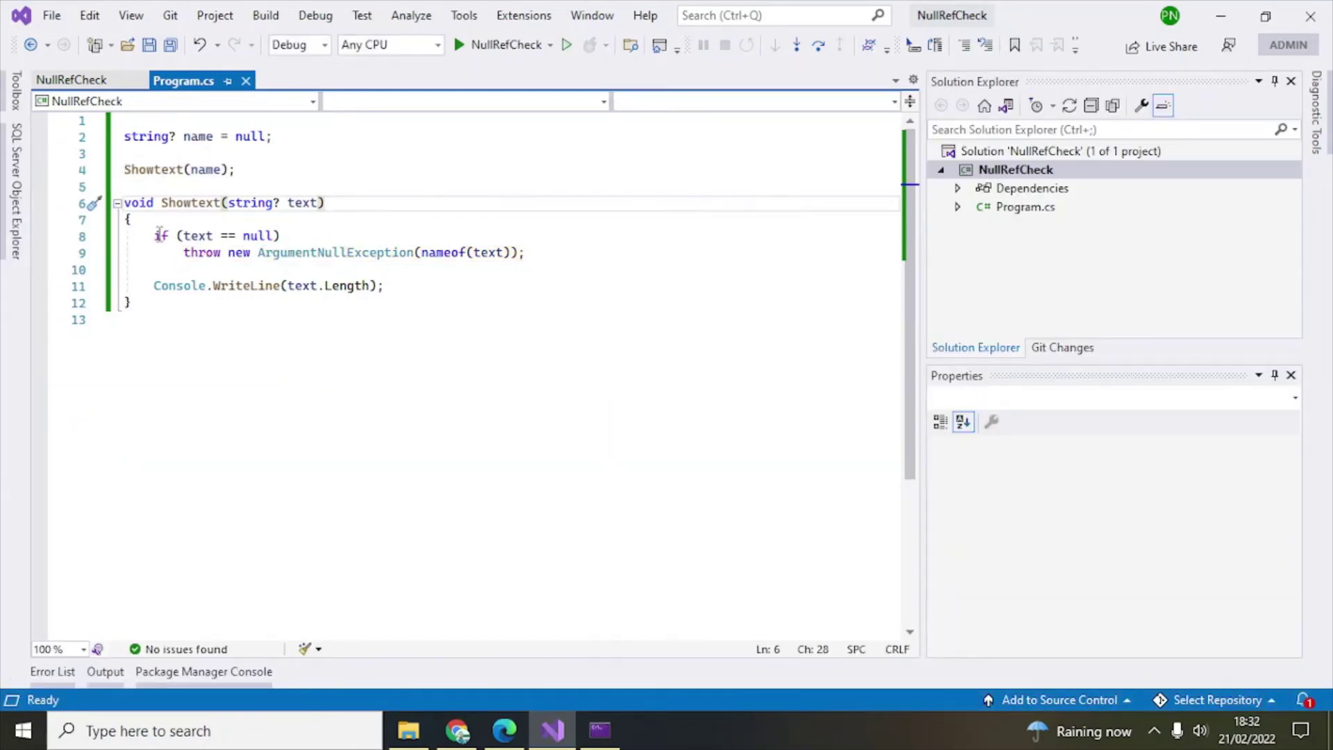
Select and delete the old if-null check and throw lines in Showtext.
{"action": "left_click_drag", "start_coordinate": [153, 236], "coordinate": [588, 254]}
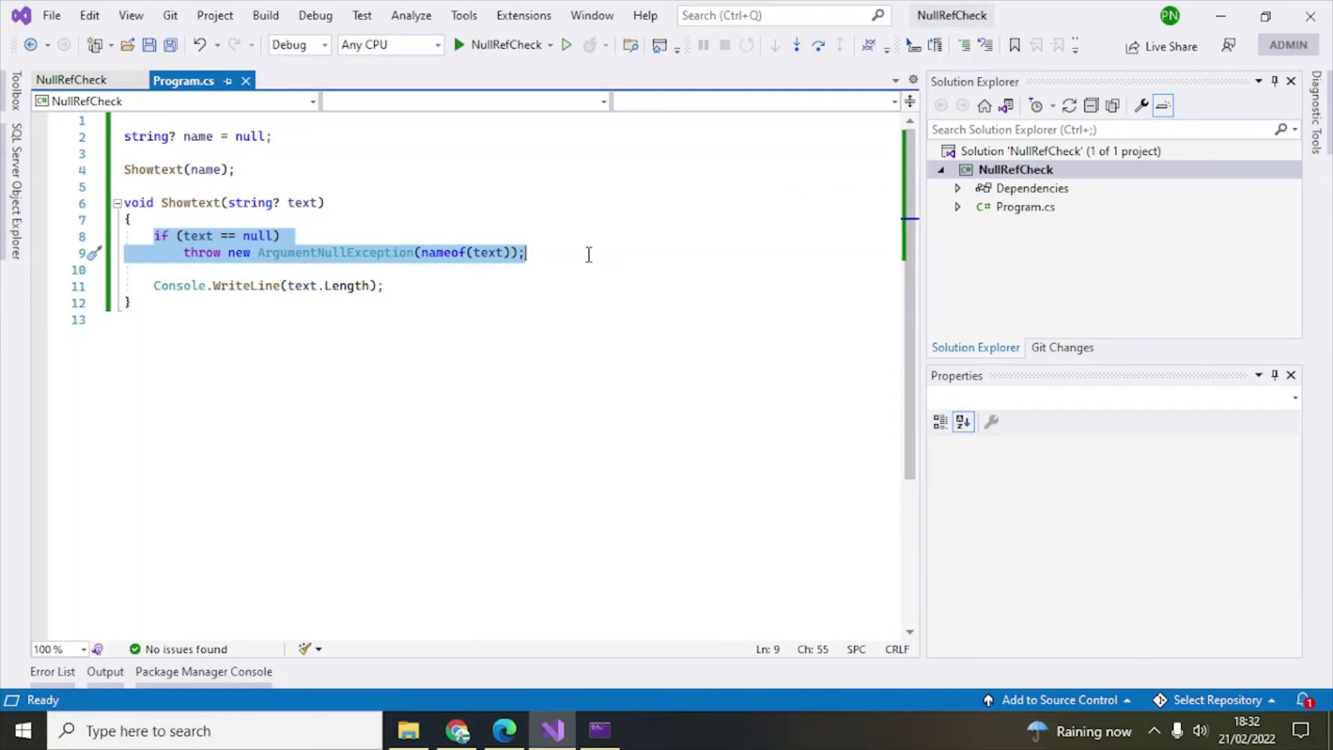
{"action": "key", "text": "Down"}
{"action": "key", "text": "Up"}
{"action": "key", "text": "Up"}
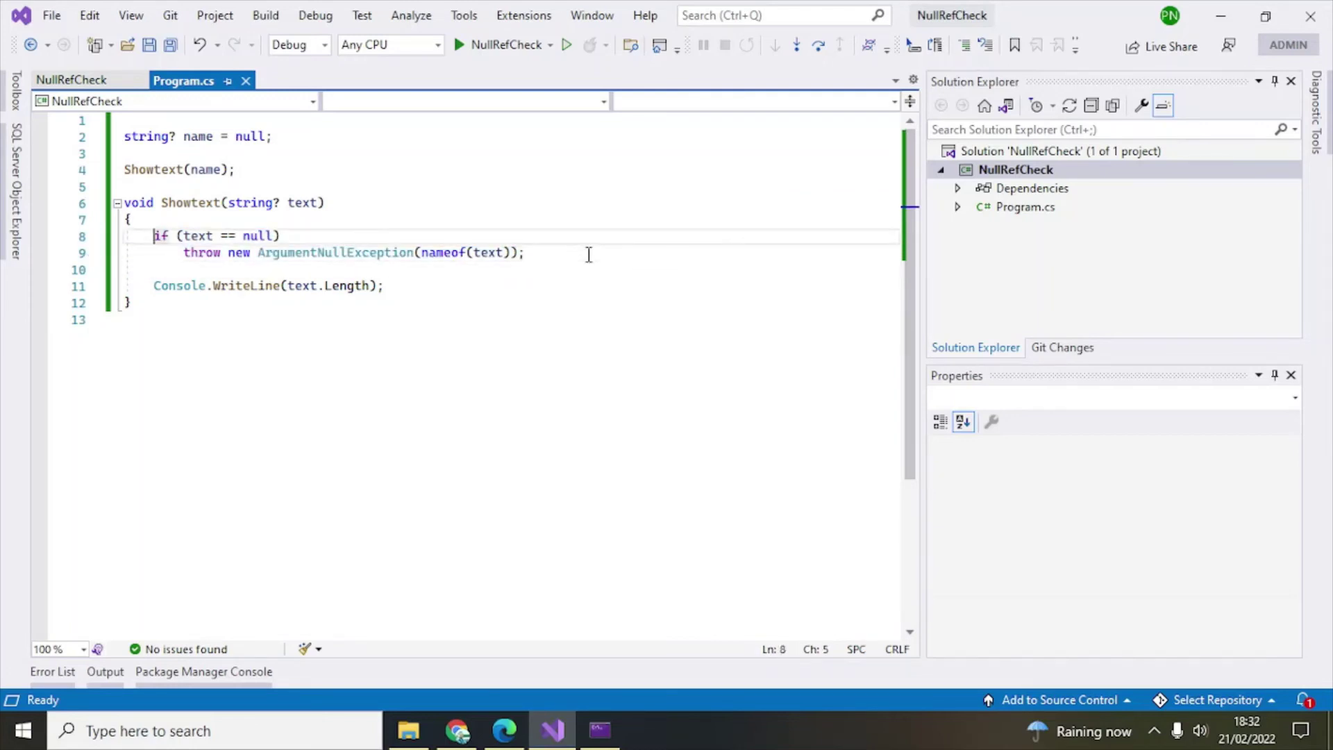
{"action": "key", "text": "shift+Down"}
{"action": "key", "text": "shift+Down"}
{"action": "key", "text": "Delete"}
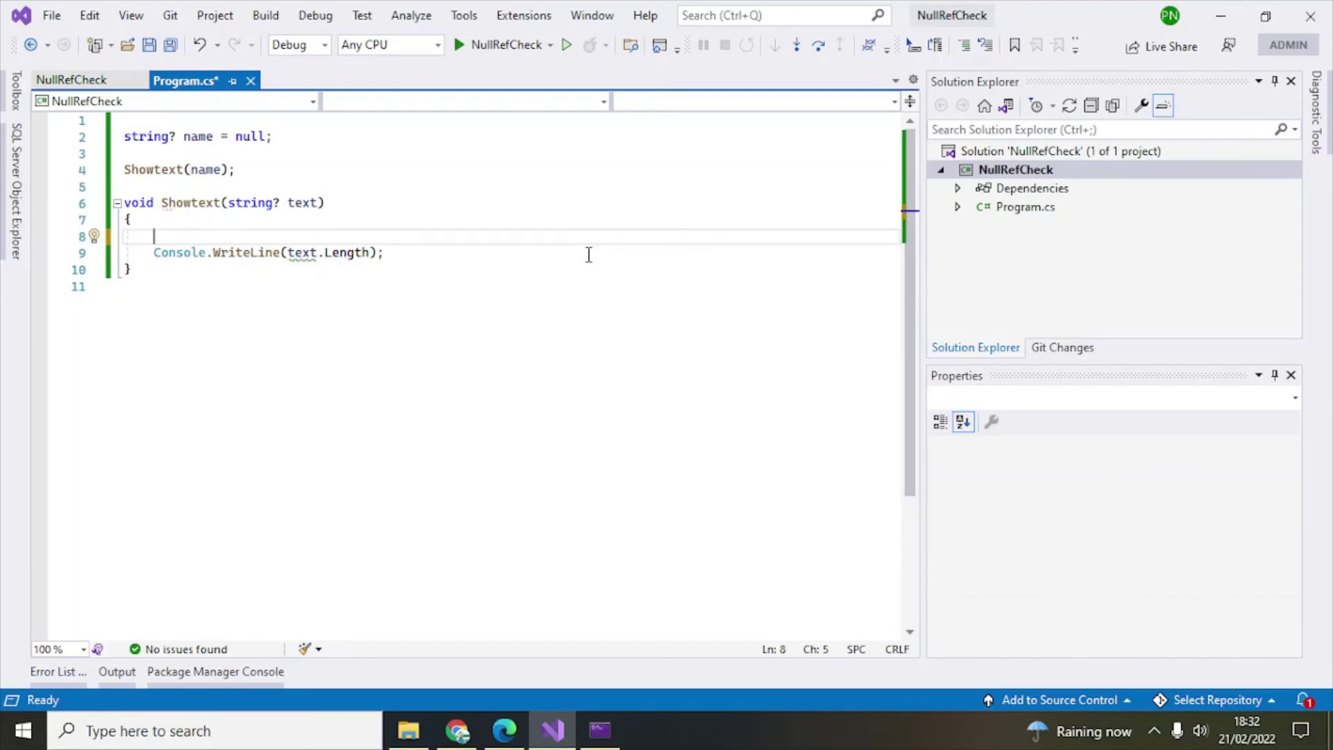
{"action": "type", "text": "Ar"}
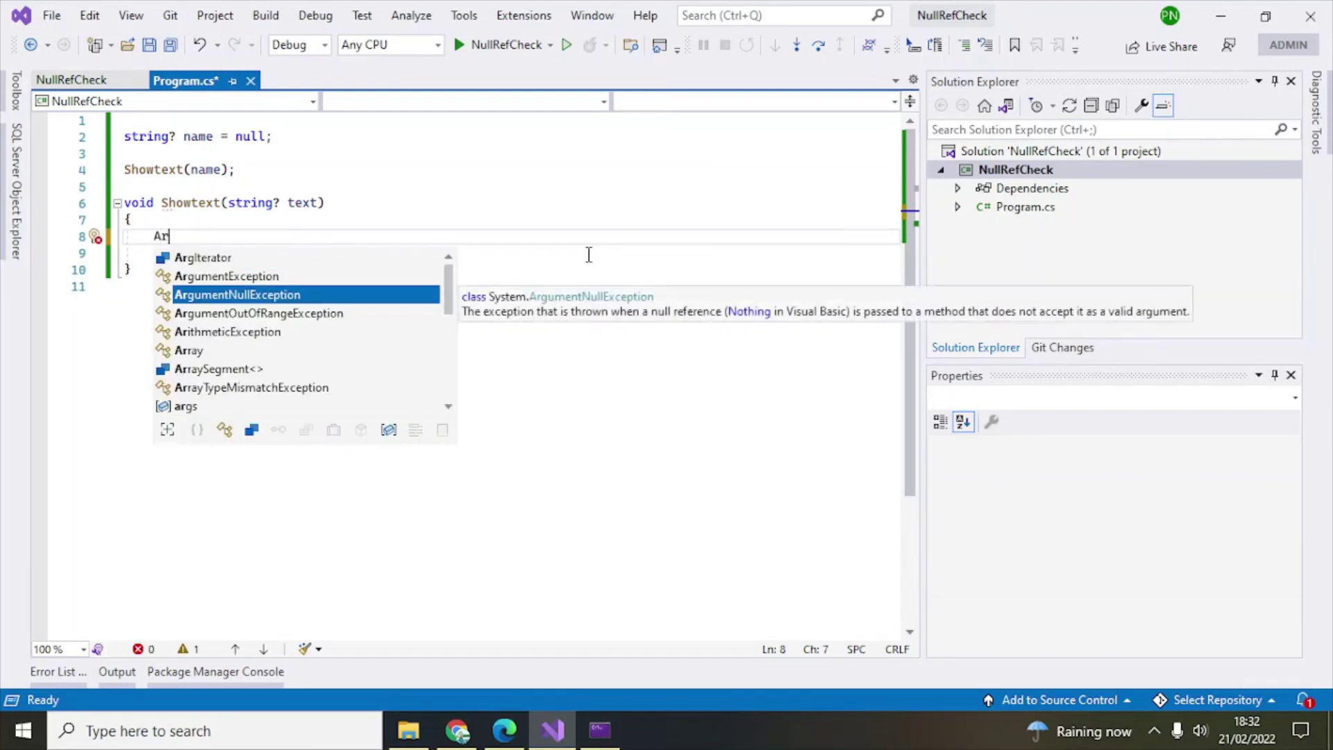
Insert `ArgumentNullException.ThrowIfNull(text, nameof(text));` as the guard and save Program.cs.
{"action": "key", "text": "Tab"}
{"action": "type", "text": "."}
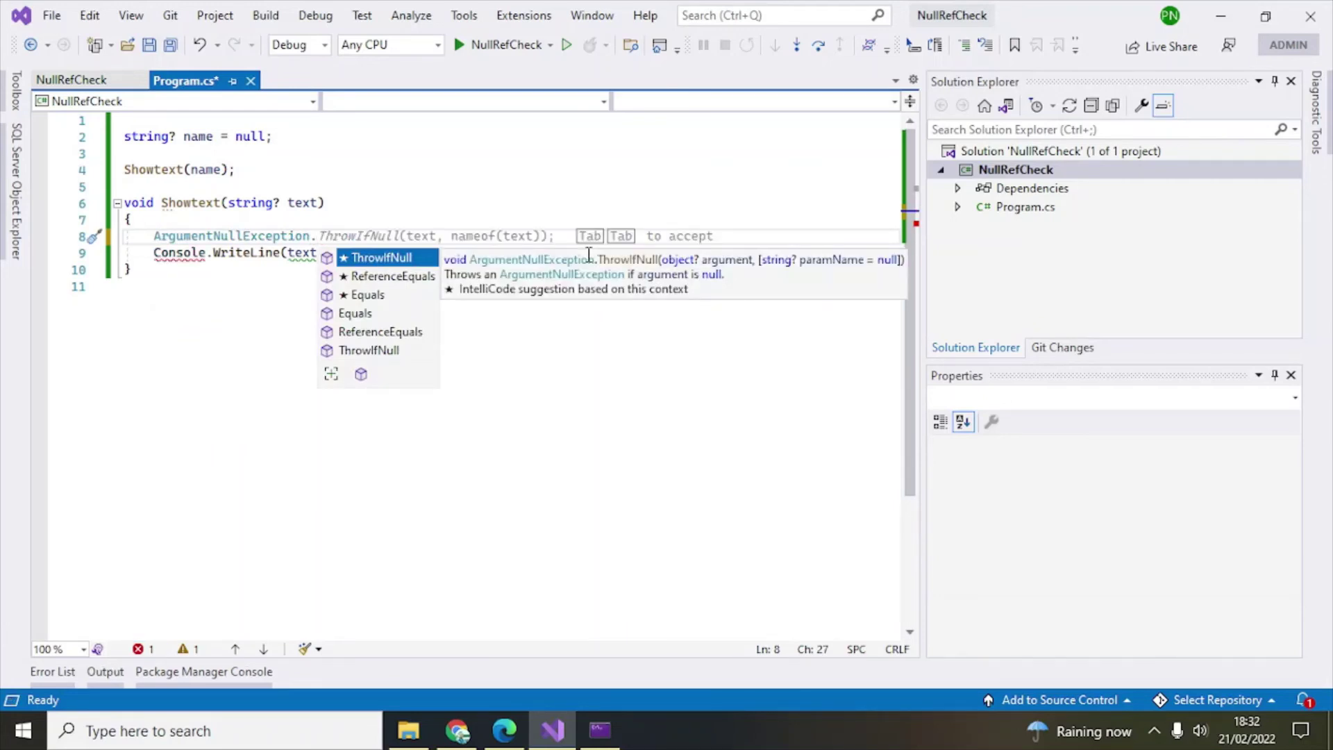
{"action": "key", "text": "Tab"}
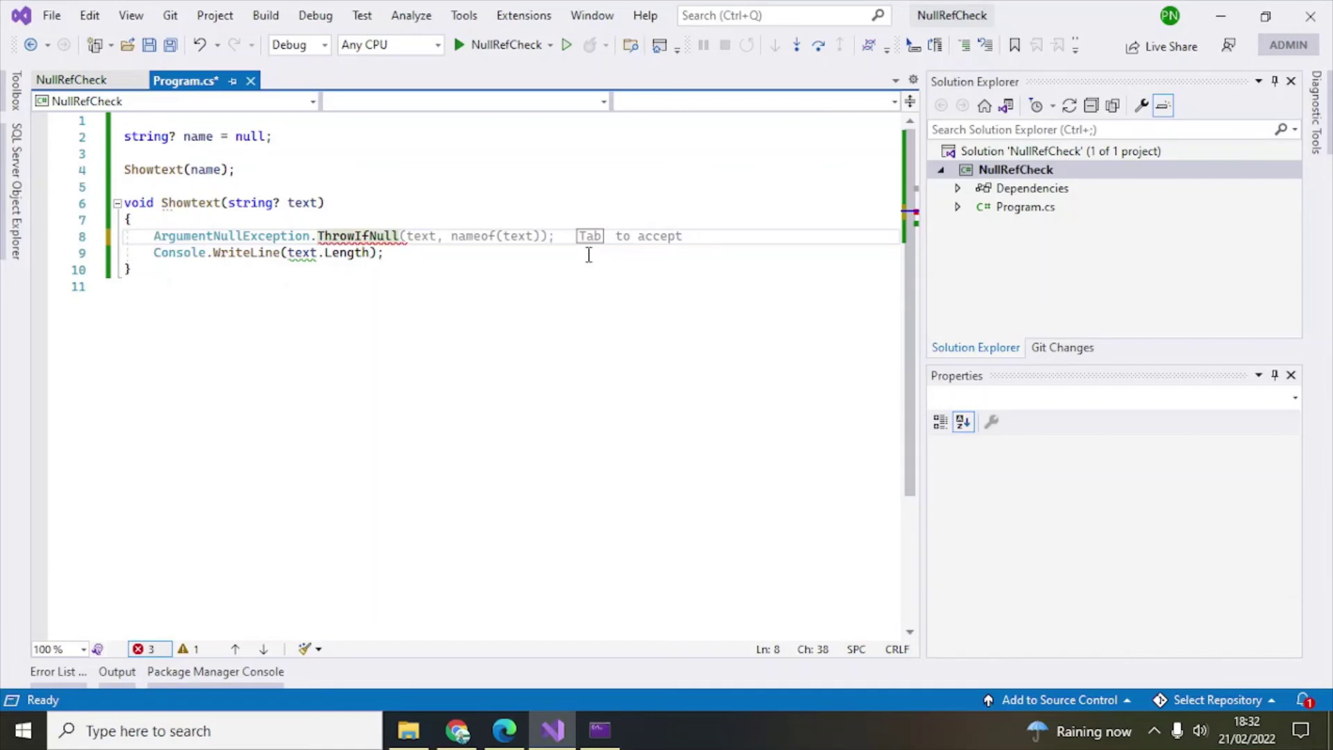
{"action": "key", "text": "Tab"}
{"action": "key", "text": "Return"}
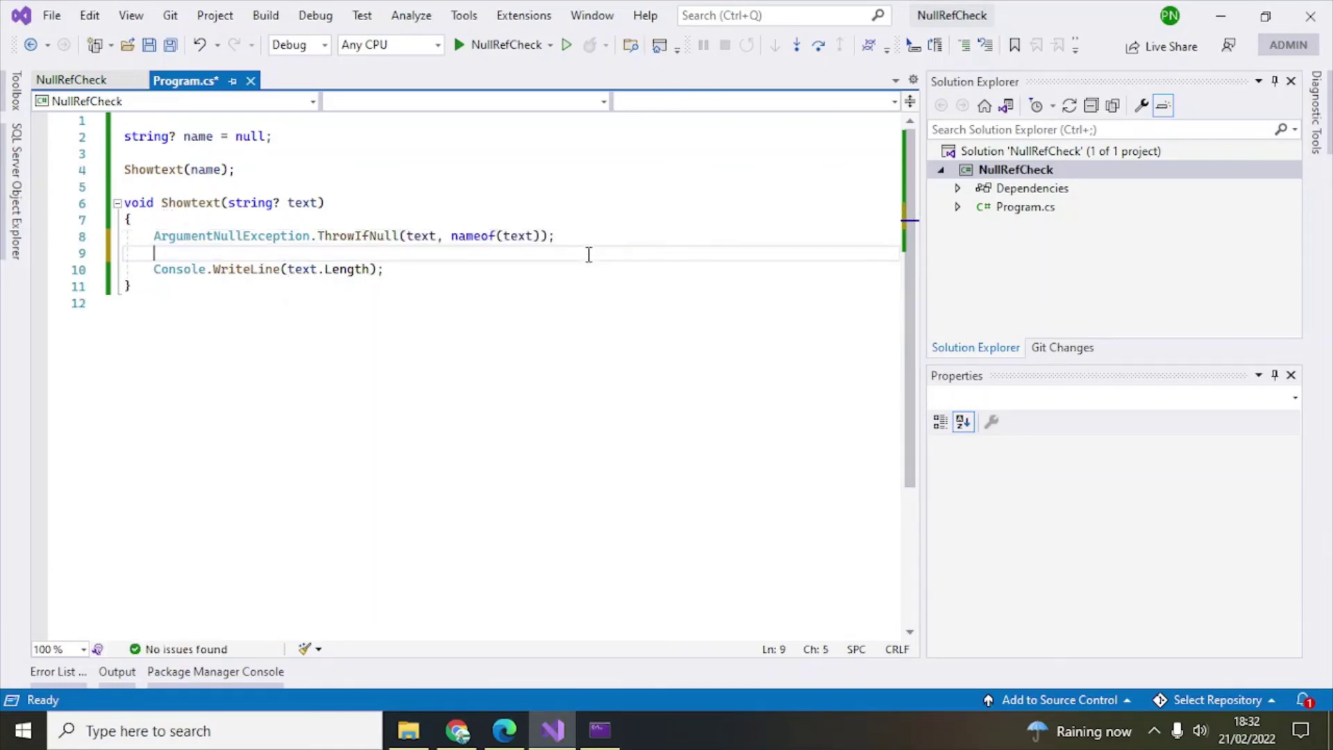
{"action": "key", "text": "Up"}
{"action": "key", "text": "ctrl+s"}
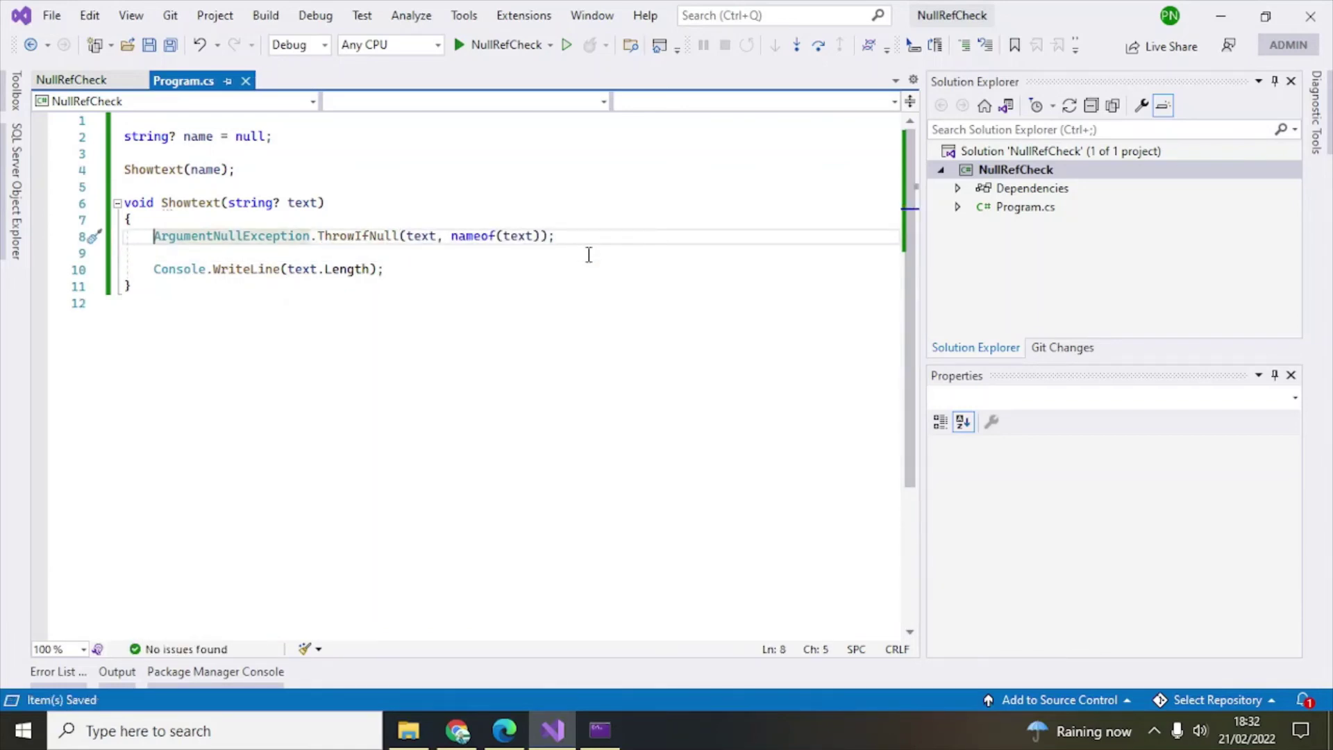
{"action": "key", "text": "Down"}
{"action": "key", "text": "Up"}
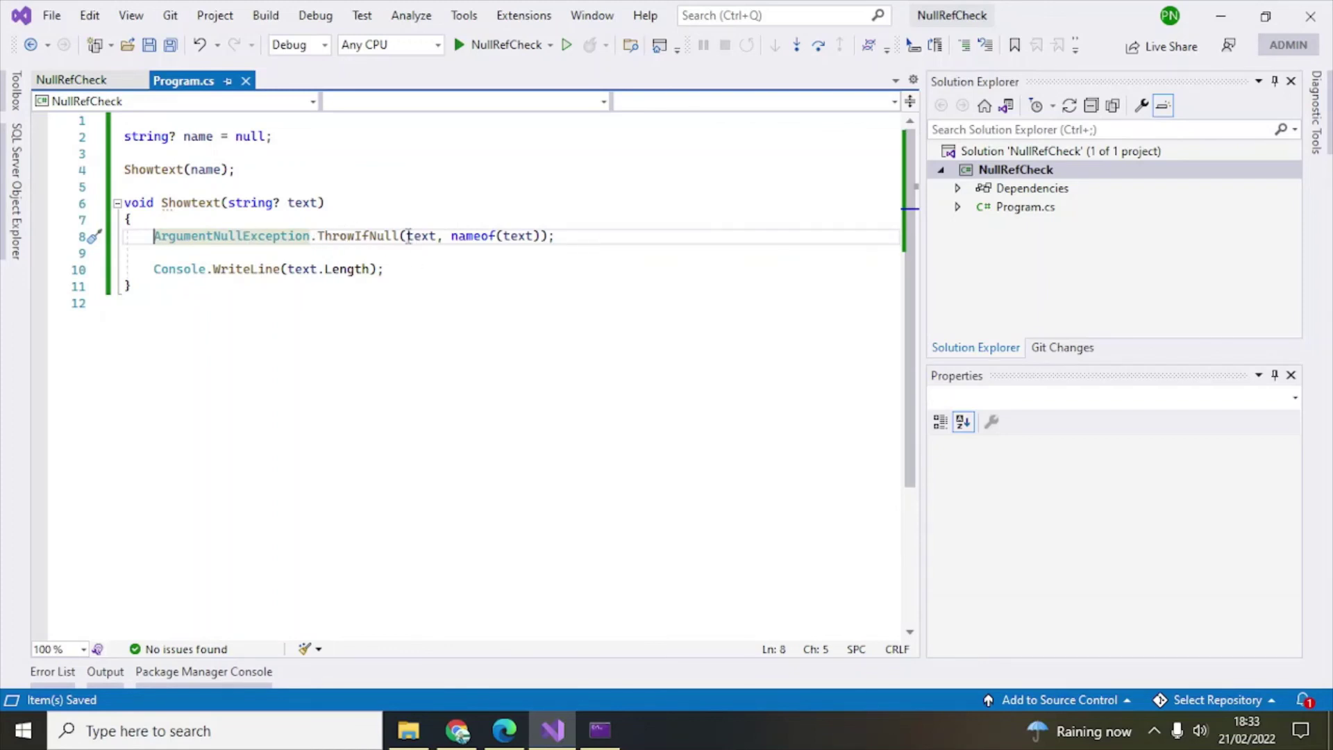
{"action": "left_click", "coordinate": [582, 236]}
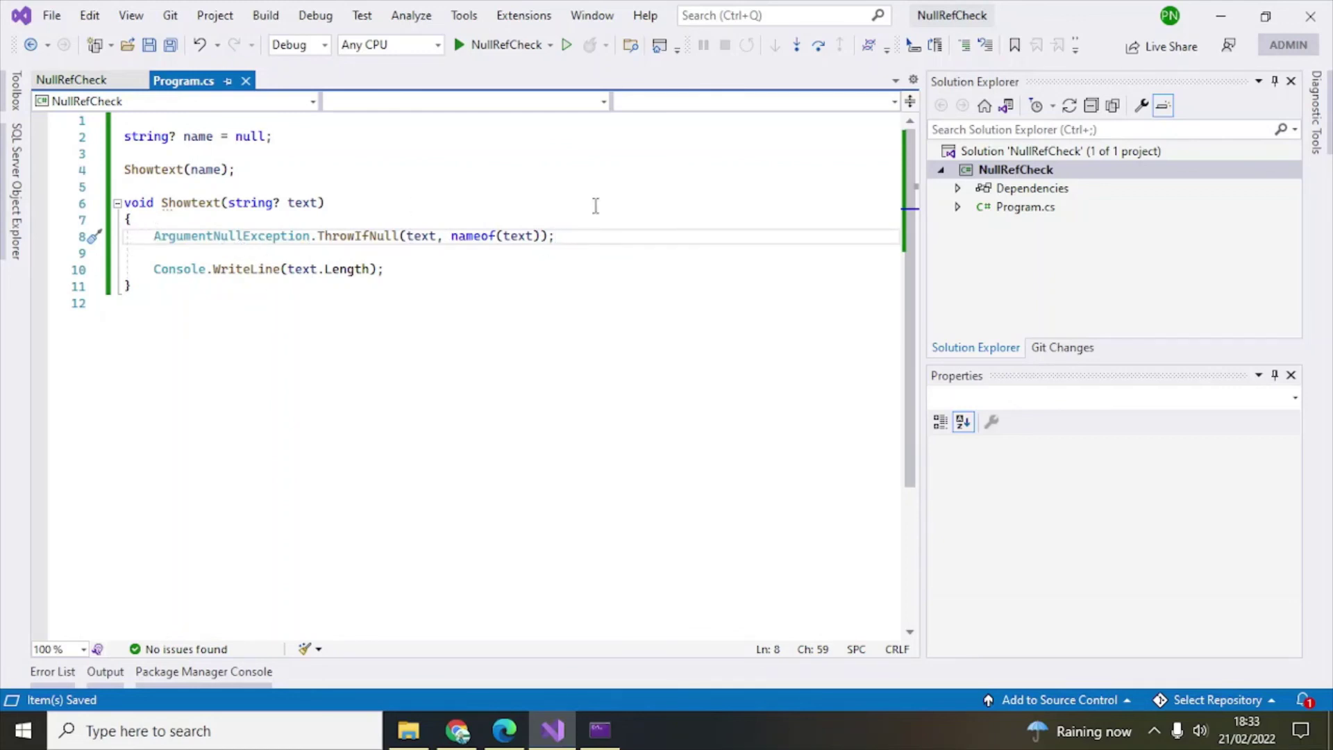
Run without debugging, confirm ArgumentNullException for 'text' at line 8, then close the console.
{"action": "left_click", "coordinate": [568, 46]}
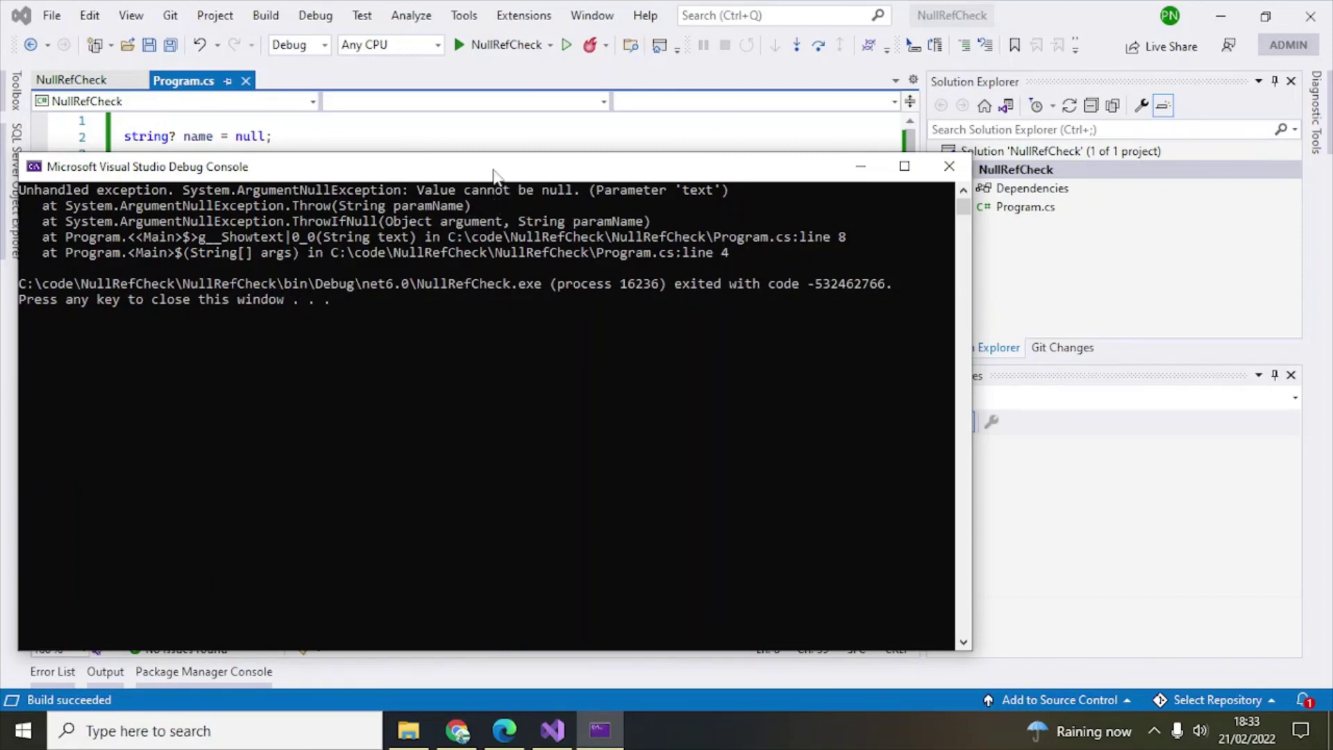
{"action": "mouse_move", "coordinate": [494, 175]}
{"action": "left_mouse_down"}
{"action": "mouse_move", "coordinate": [861, 259]}
{"action": "mouse_move", "coordinate": [625, 214]}
{"action": "left_mouse_up"}
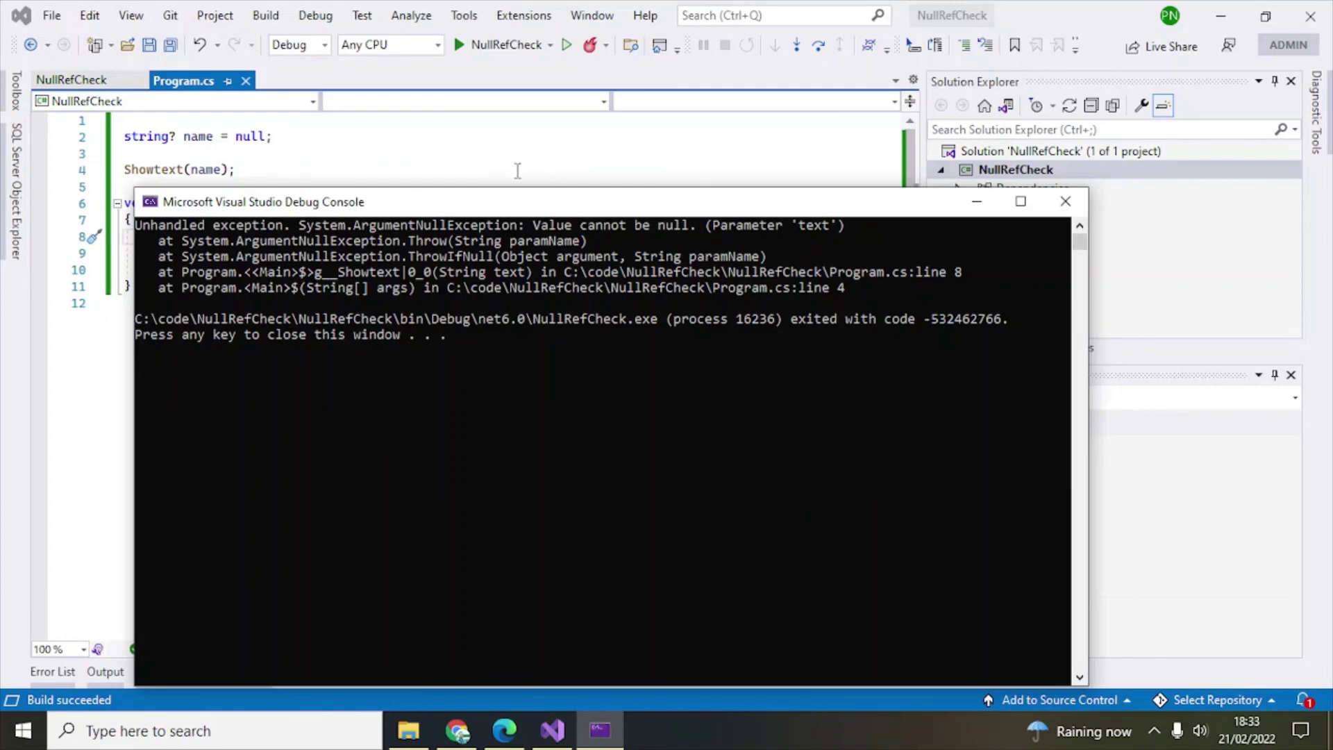
{"action": "mouse_move", "coordinate": [512, 205]}
{"action": "left_mouse_down"}
{"action": "mouse_move", "coordinate": [575, 274]}
{"action": "mouse_move", "coordinate": [556, 329]}
{"action": "mouse_move", "coordinate": [531, 315]}
{"action": "left_mouse_up"}
{"action": "left_click", "coordinate": [1054, 303]}
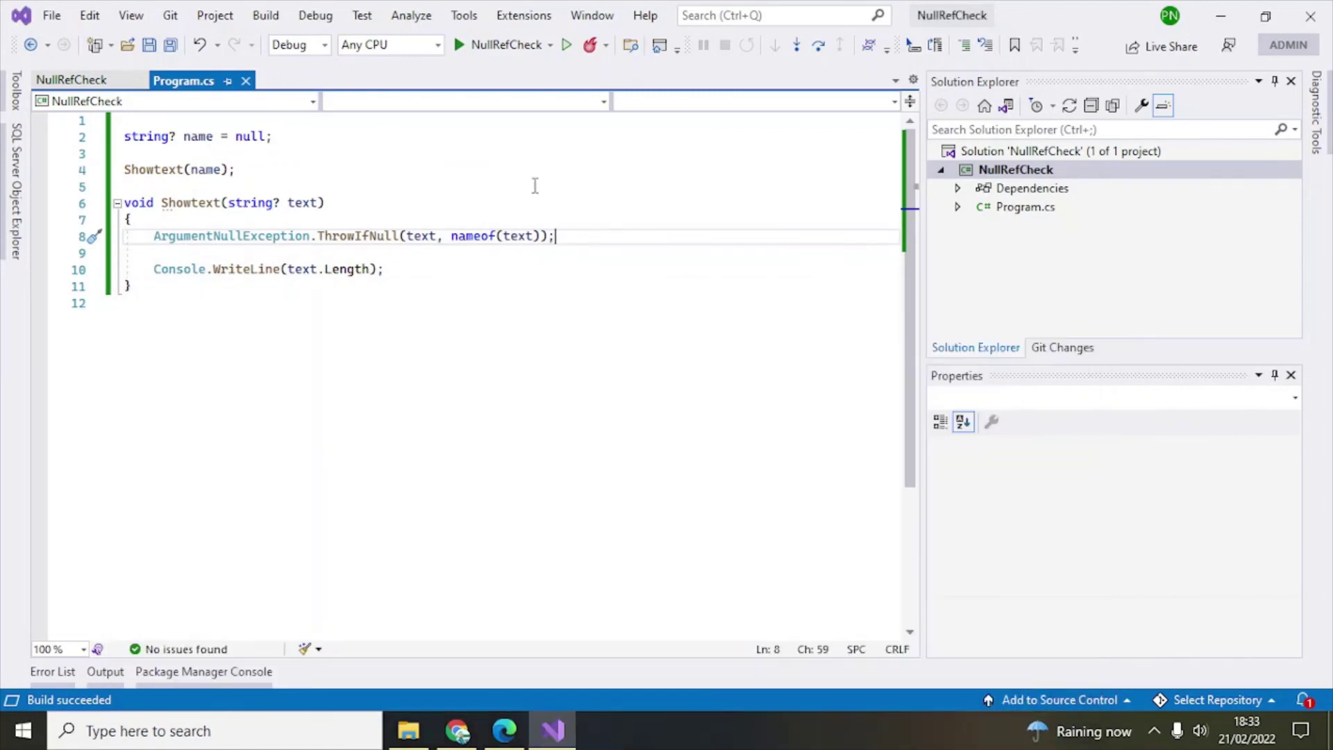
{"action": "left_click", "coordinate": [526, 171]}
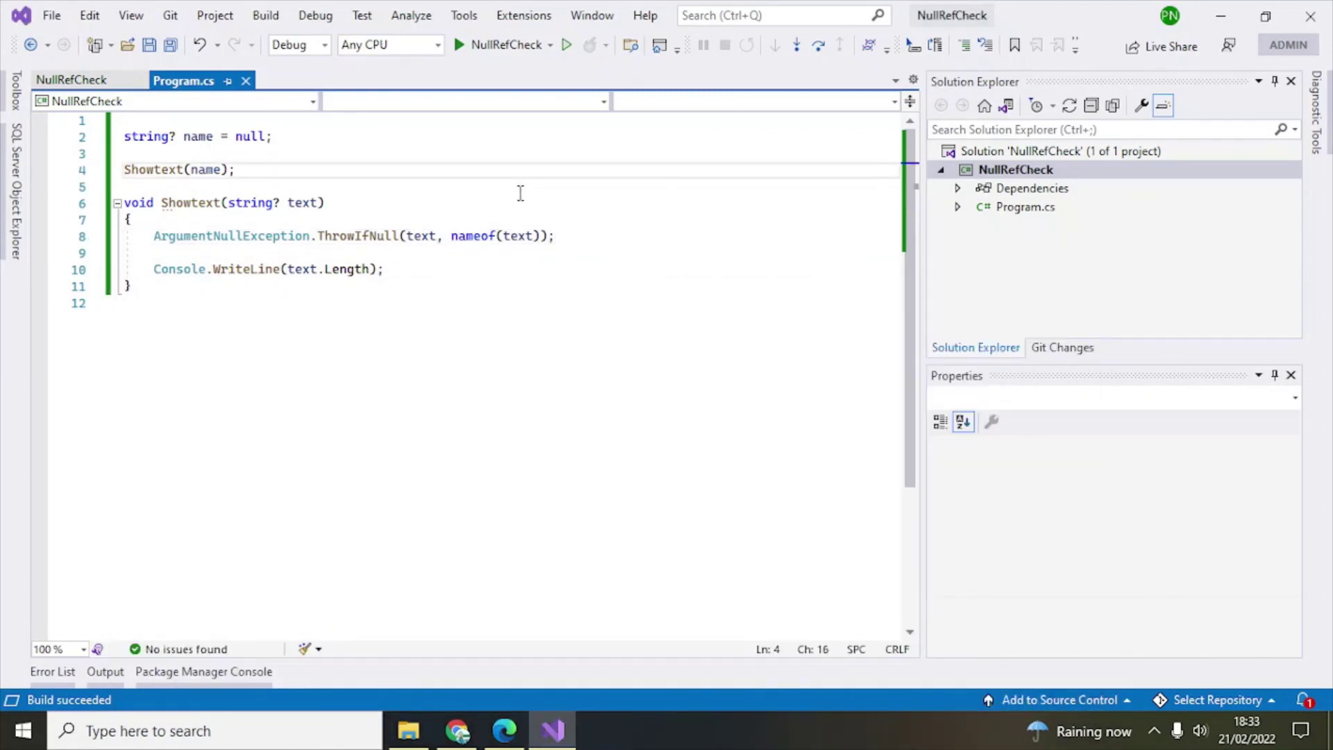